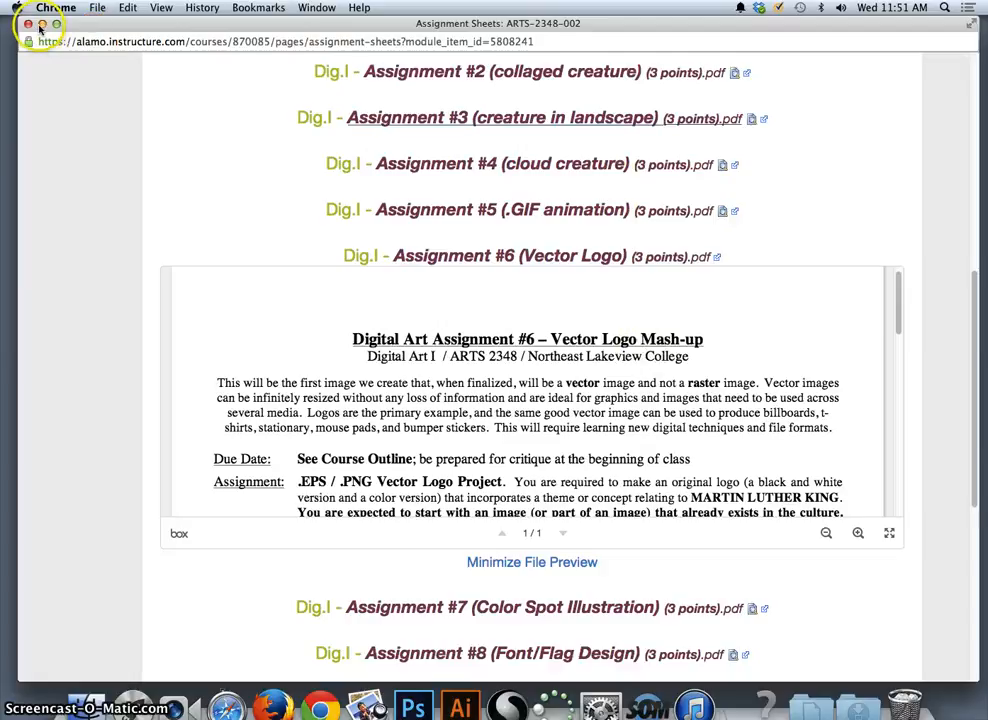
Step: Minimise the assignment sheet window and search Google Images for "vector logo mash-up"
{"action": "left_click", "coordinate": [41, 25]}
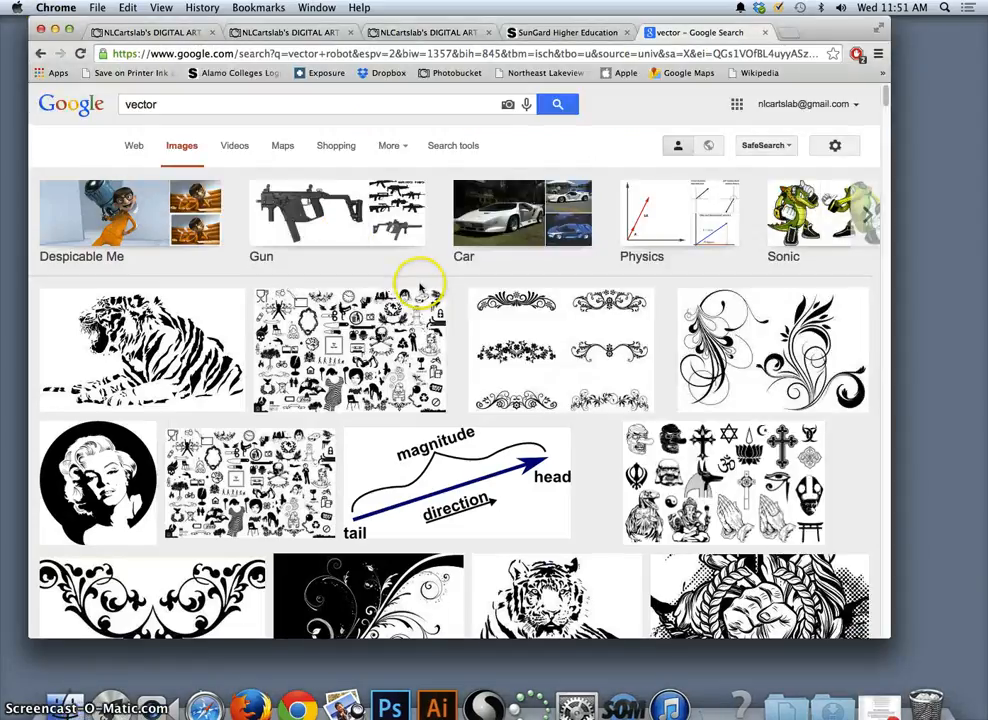
{"action": "left_click", "coordinate": [212, 104]}
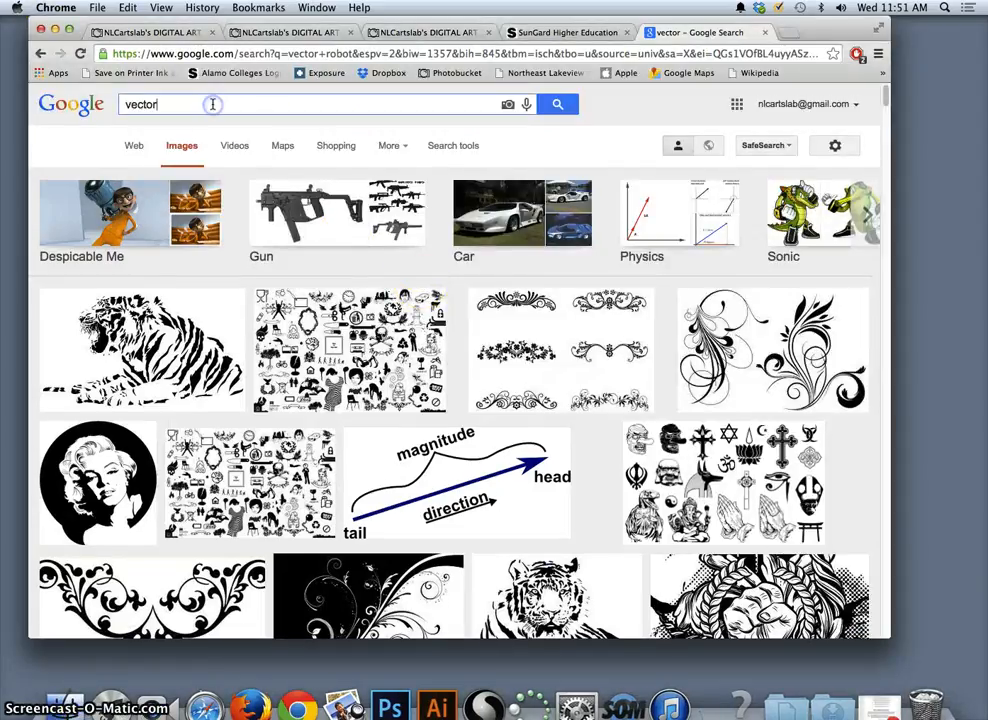
{"action": "type", "text": "logo mash-up"}
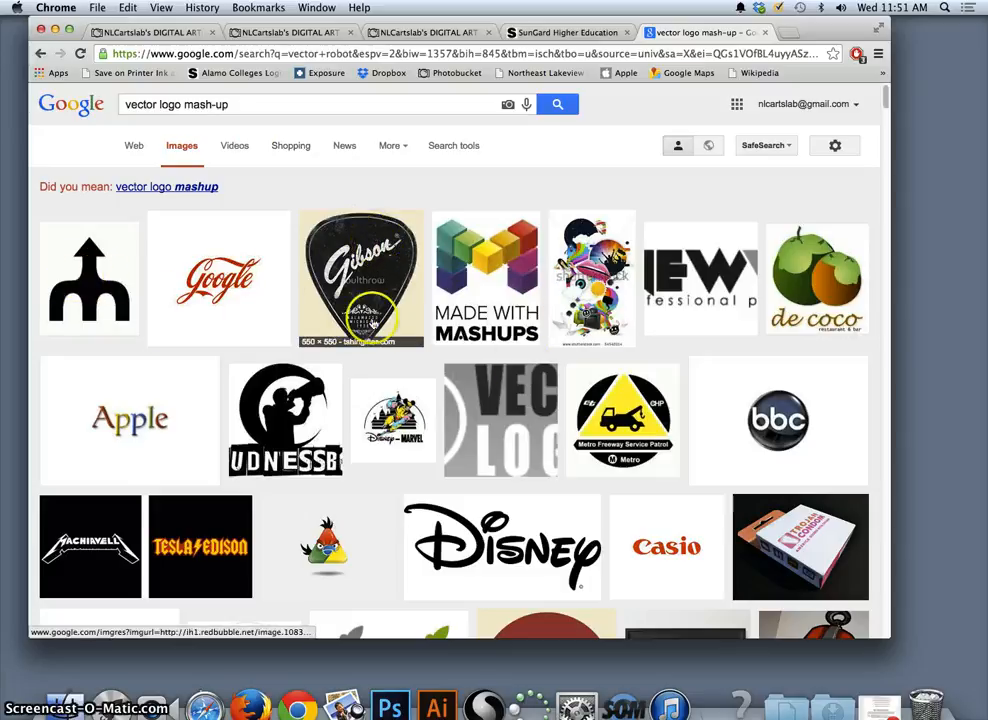
Step: Look through the image results for examples of logos that combine two existing brands
{"action": "scroll", "coordinate": [404, 313], "scroll_direction": "down", "scroll_amount": 2}
{"action": "scroll", "coordinate": [404, 316], "scroll_direction": "down", "scroll_amount": 4}
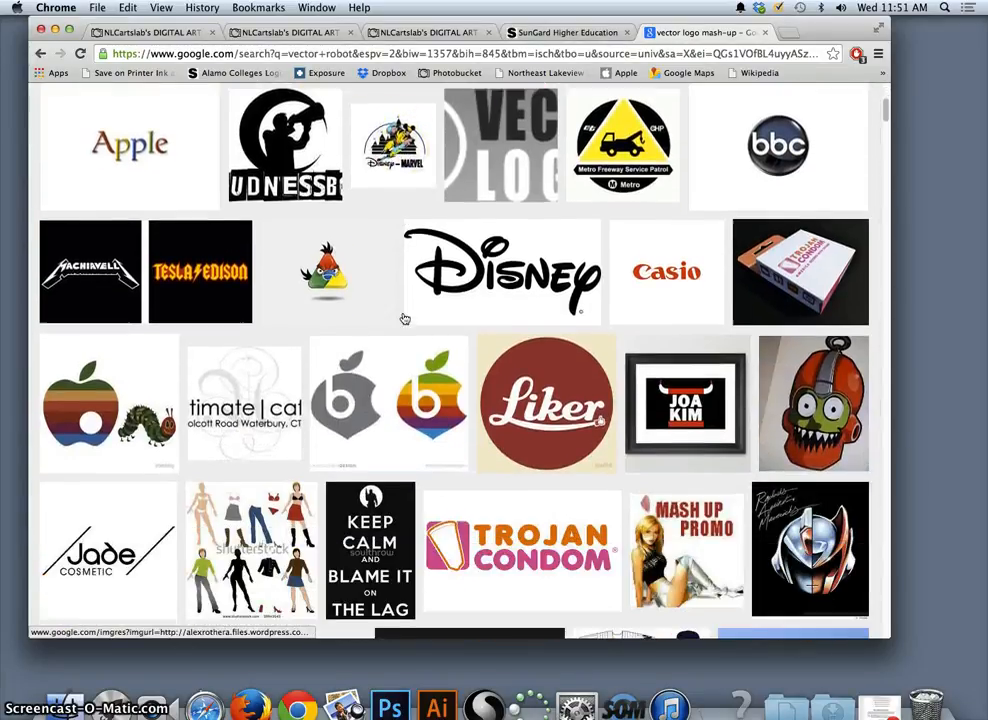
{"action": "scroll", "coordinate": [404, 318], "scroll_direction": "down", "scroll_amount": 1}
{"action": "scroll", "coordinate": [404, 318], "scroll_direction": "down", "scroll_amount": 5}
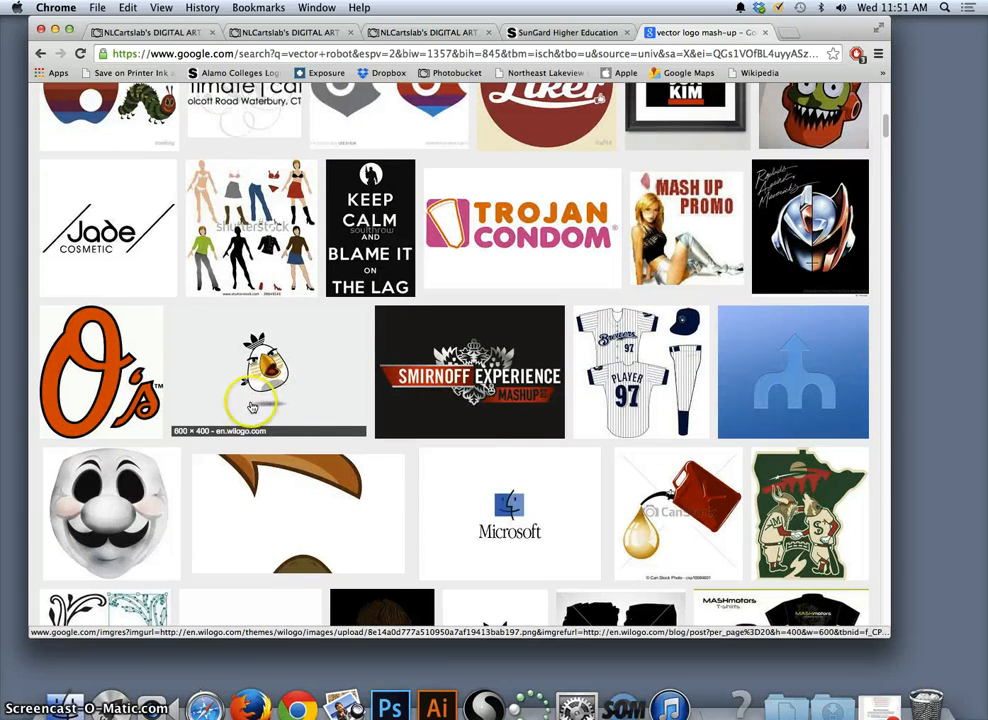
{"action": "scroll", "coordinate": [388, 397], "scroll_direction": "down", "scroll_amount": 1}
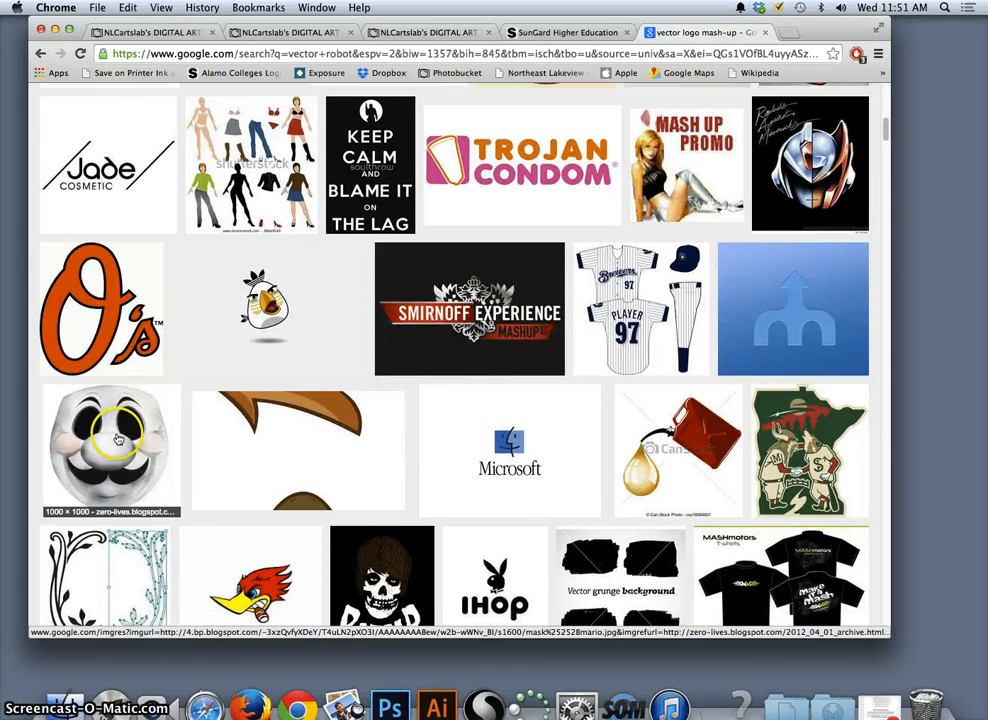
{"action": "scroll", "coordinate": [203, 430], "scroll_direction": "down", "scroll_amount": 2}
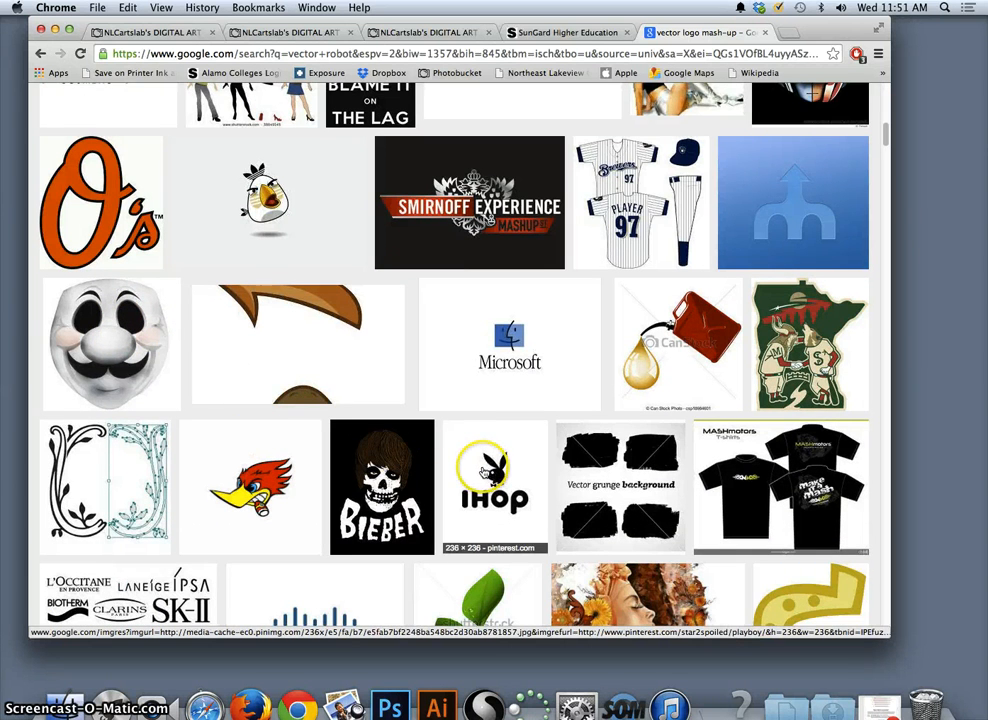
{"action": "scroll", "coordinate": [480, 470], "scroll_direction": "down", "scroll_amount": 2}
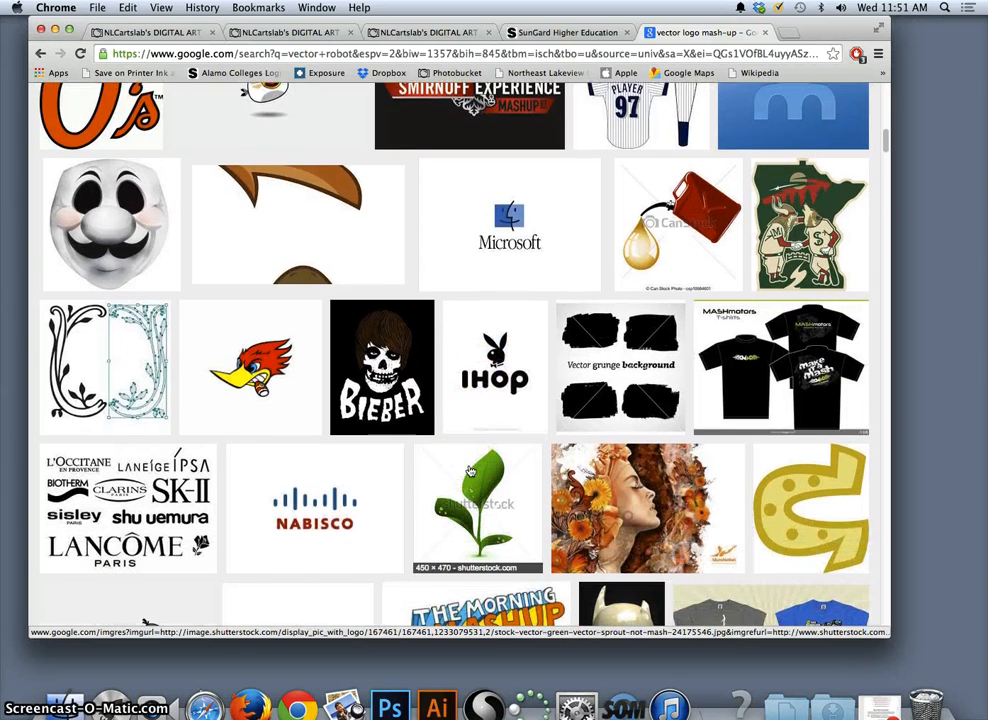
{"action": "scroll", "coordinate": [470, 470], "scroll_direction": "down", "scroll_amount": 3}
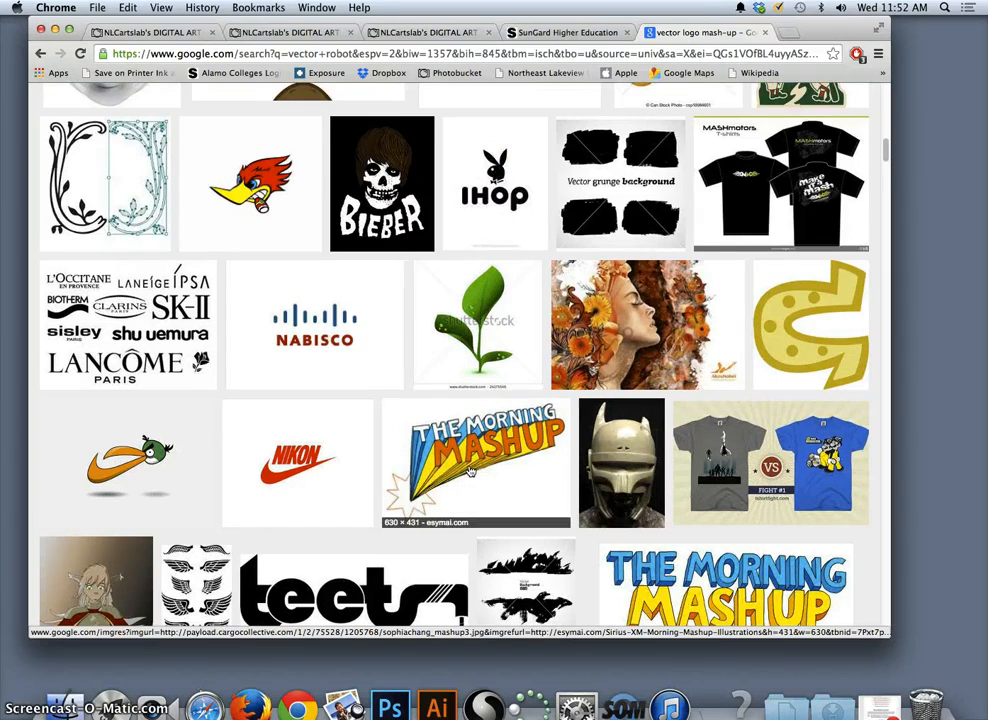
{"action": "scroll", "coordinate": [470, 470], "scroll_direction": "down", "scroll_amount": 4}
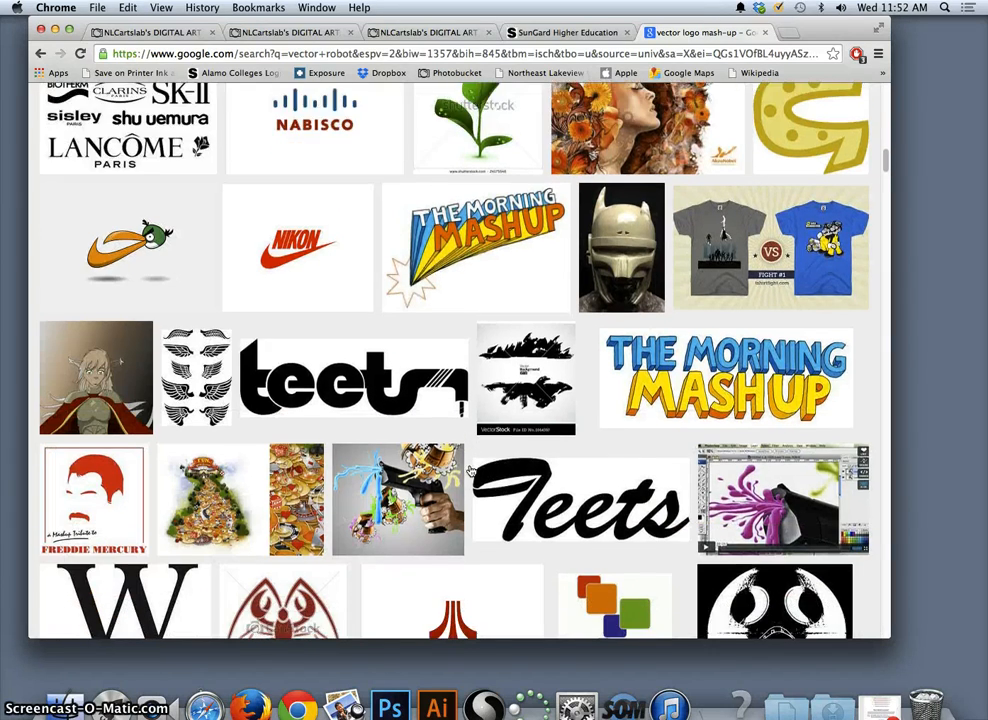
{"action": "scroll", "coordinate": [470, 470], "scroll_direction": "down", "scroll_amount": 2}
{"action": "scroll", "coordinate": [470, 470], "scroll_direction": "up", "scroll_amount": 5}
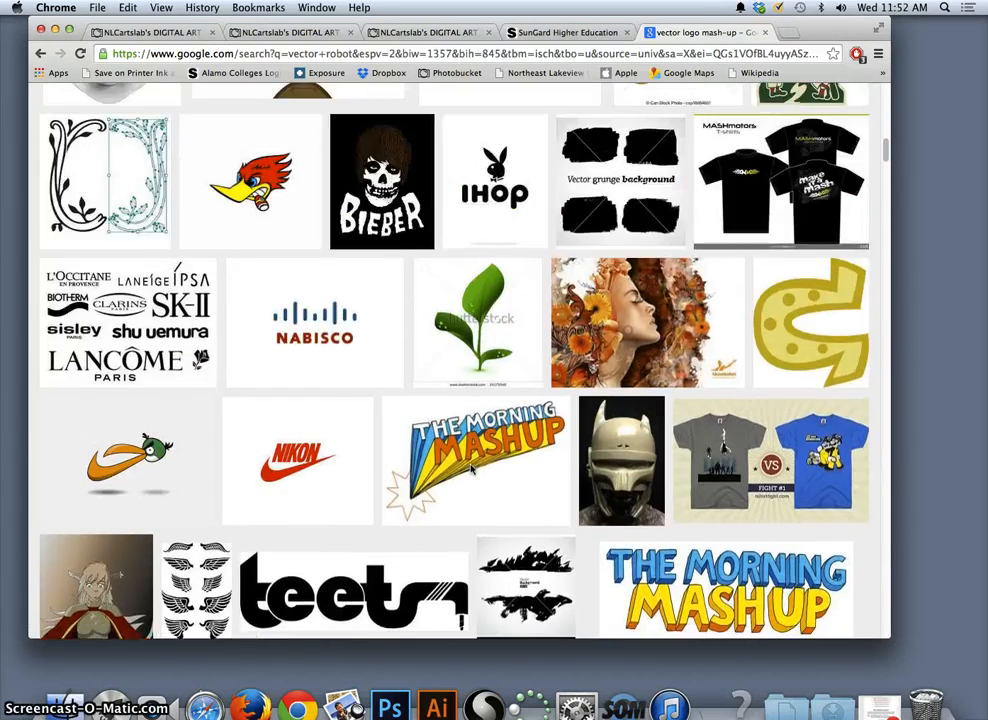
{"action": "scroll", "coordinate": [472, 470], "scroll_direction": "up", "scroll_amount": 6}
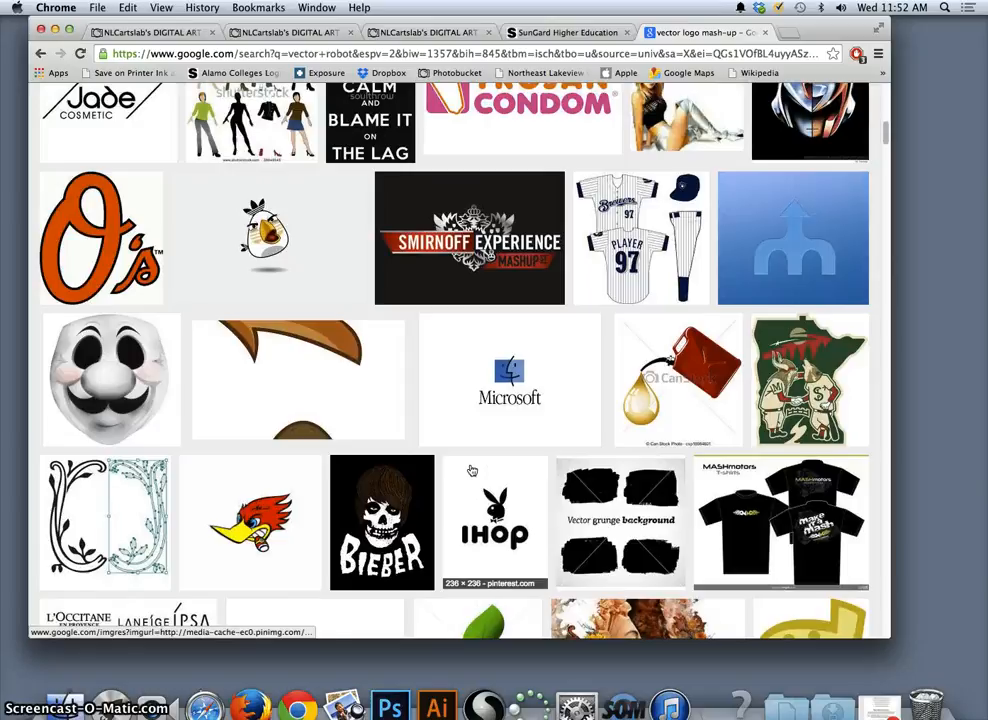
Step: Preview the IHOP logo with the Playboy bunny from the image results and open the image on its own
{"action": "scroll", "coordinate": [472, 470], "scroll_direction": "down", "scroll_amount": 1}
{"action": "left_click", "coordinate": [490, 465]}
{"action": "left_click", "coordinate": [333, 415]}
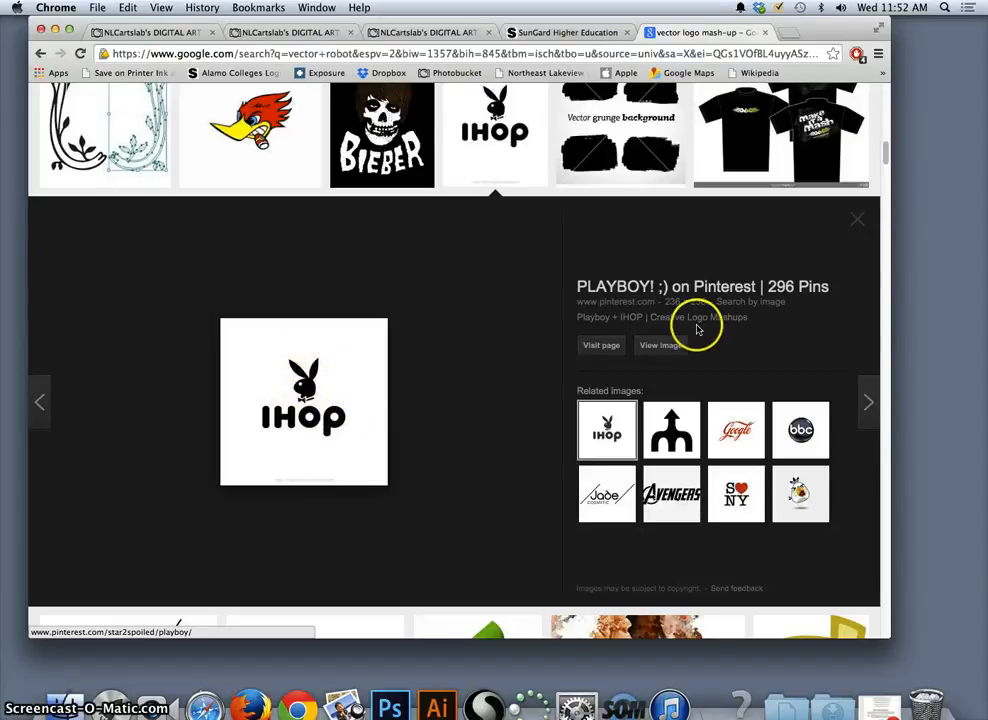
{"action": "left_click", "coordinate": [666, 345]}
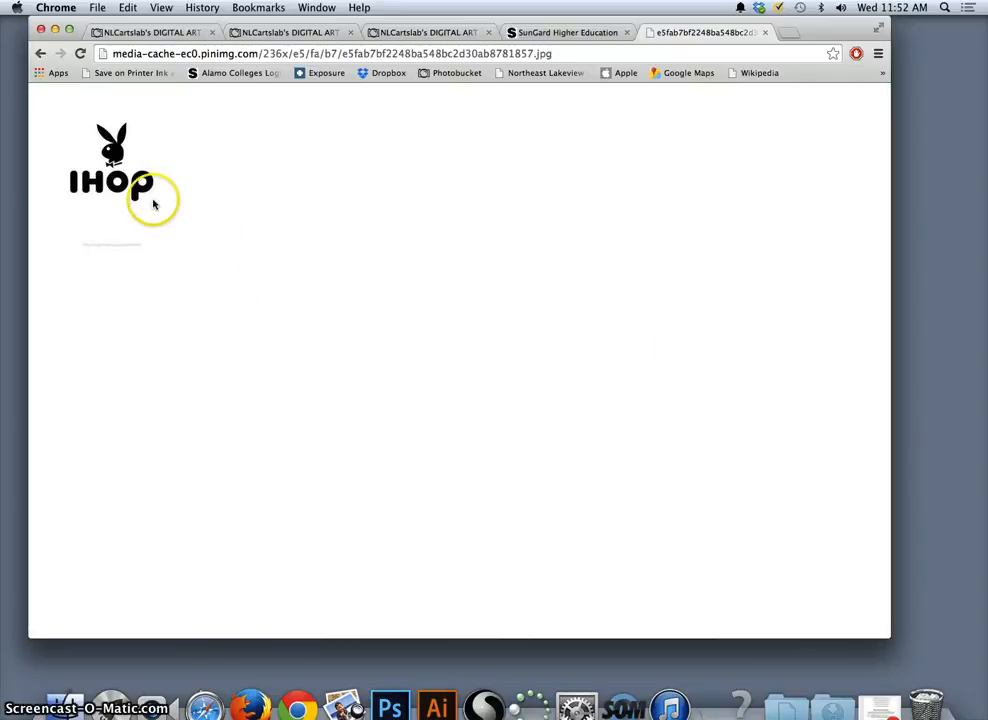
Step: Enlarge the IHOP bunny image to 500% to inspect its edges, and save a copy of it to the desktop
{"action": "key", "text": "super+equal"}
{"action": "key", "text": "super+equal"}
{"action": "key", "text": "super+equal"}
{"action": "key", "text": "super+equal"}
{"action": "key", "text": "super+equal"}
{"action": "key", "text": "super+equal"}
{"action": "key", "text": "super+equal"}
{"action": "key", "text": "super+equal"}
{"action": "key", "text": "super+equal"}
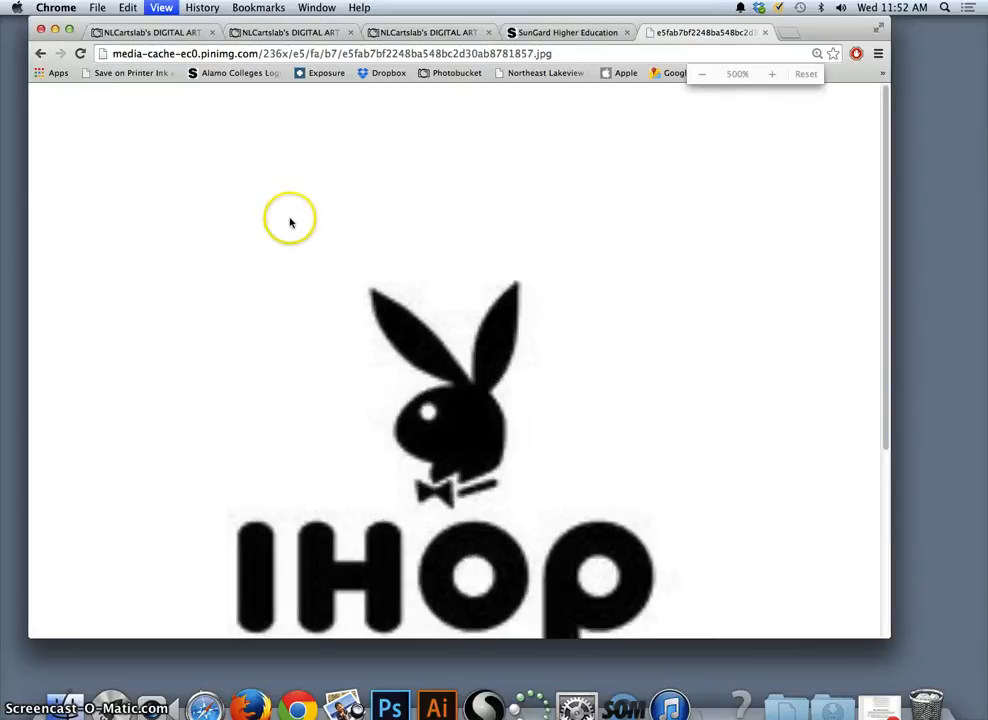
{"action": "scroll", "coordinate": [464, 338], "scroll_direction": "down", "scroll_amount": 5}
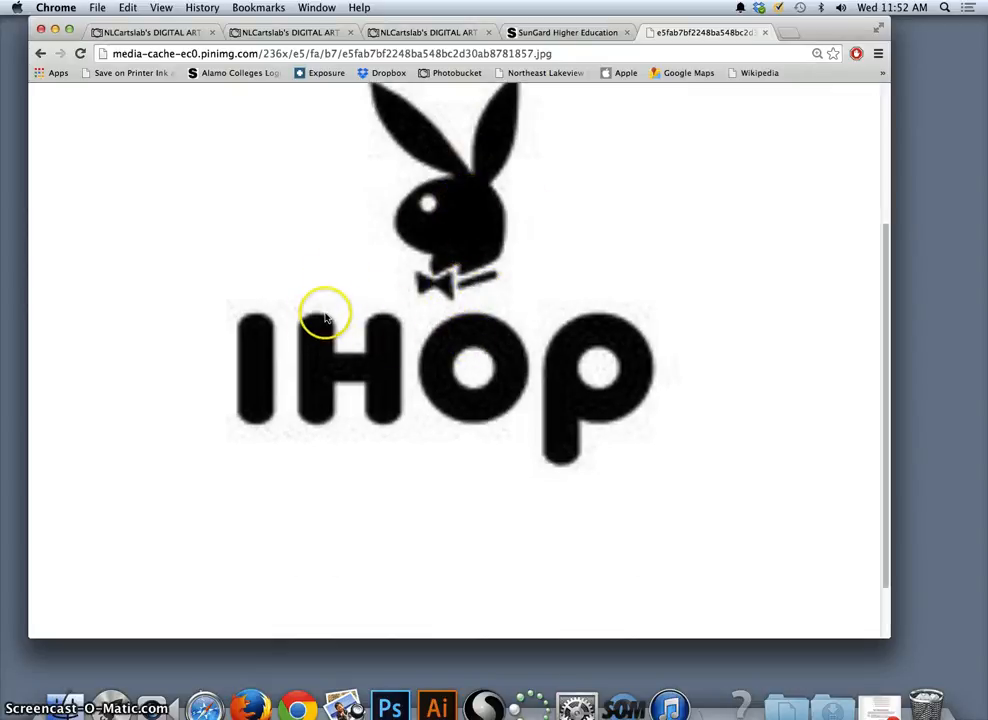
{"action": "scroll", "coordinate": [470, 285], "scroll_direction": "up", "scroll_amount": 1}
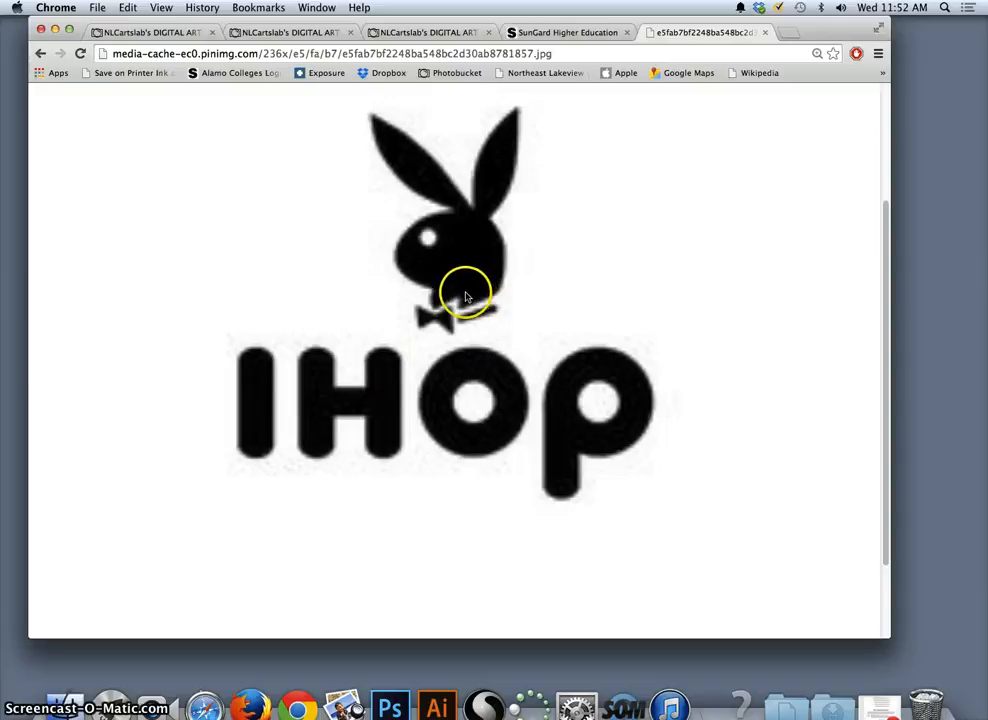
{"action": "left_click_drag", "start_coordinate": [524, 290], "coordinate": [920, 203]}
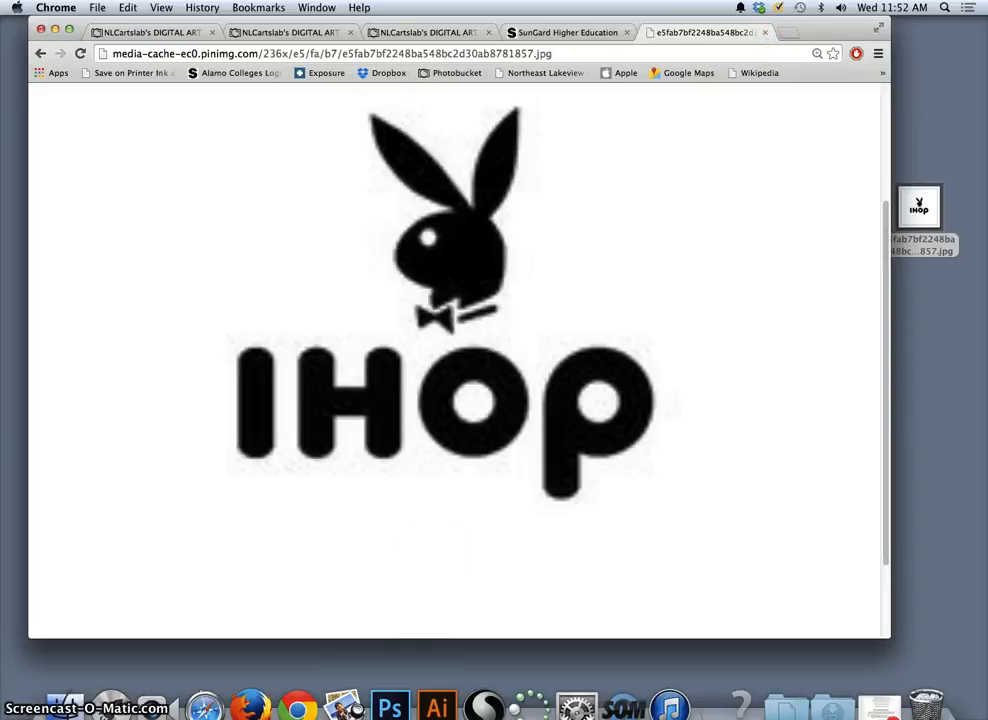
Step: Launch Adobe Illustrator CC, minimise the browser and folder windows, and dismiss the What's New screen
{"action": "left_click", "coordinate": [437, 705]}
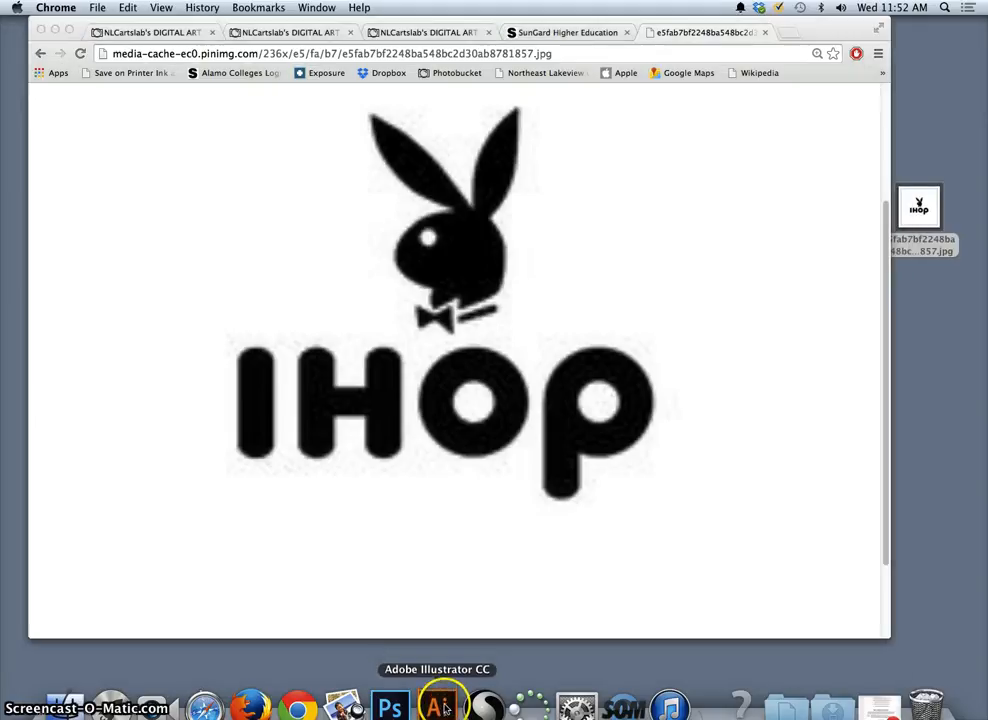
{"action": "left_click", "coordinate": [55, 29]}
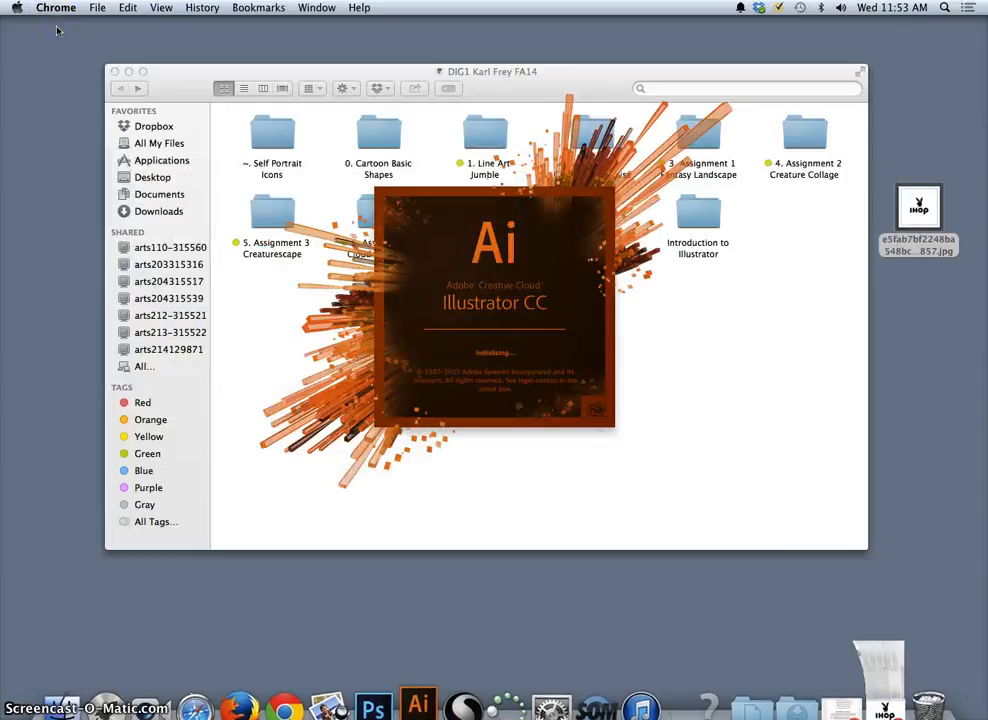
{"action": "left_click", "coordinate": [128, 72]}
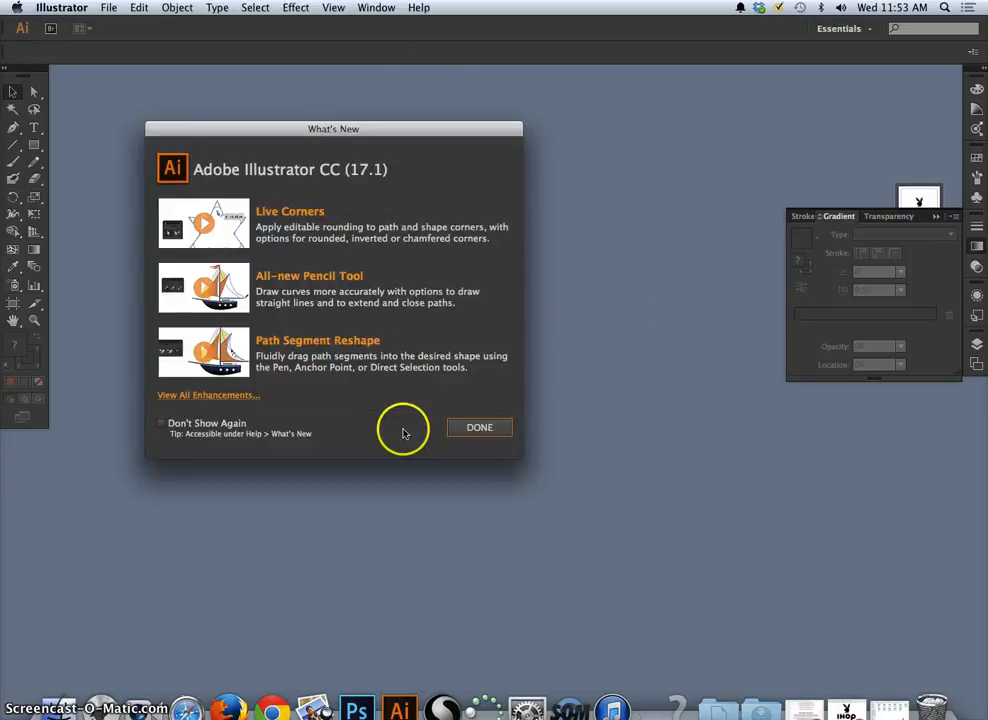
{"action": "left_click", "coordinate": [476, 427]}
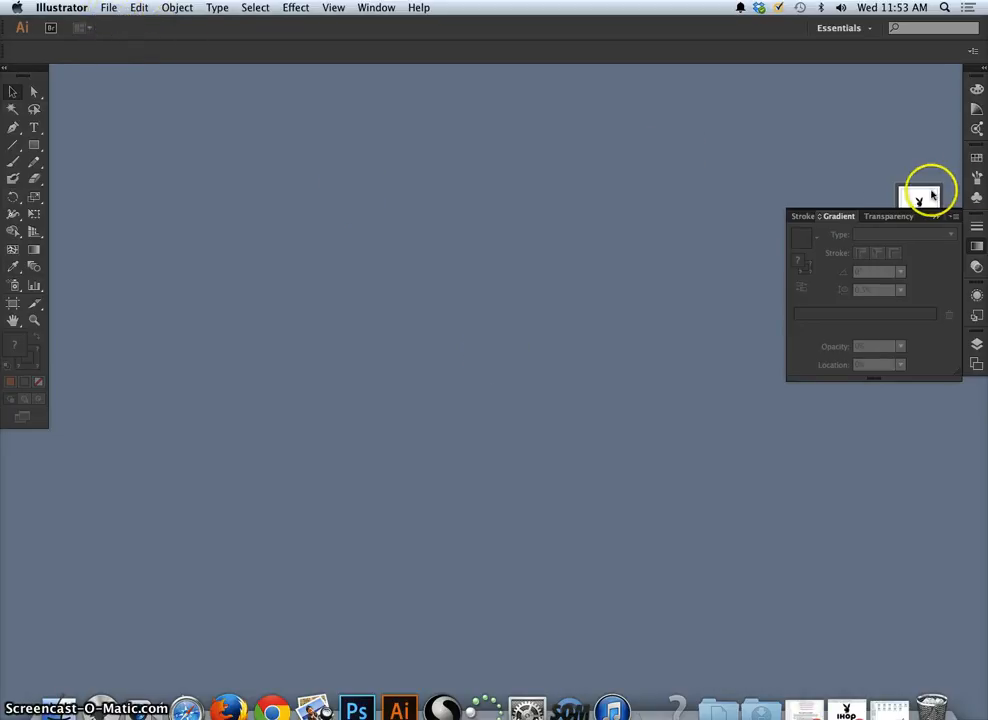
Step: Move the saved IHOP logo file to the middle of the desktop and open it with Adobe Illustrator
{"action": "left_click_drag", "start_coordinate": [932, 195], "coordinate": [573, 245]}
{"action": "right_click", "coordinate": [557, 261]}
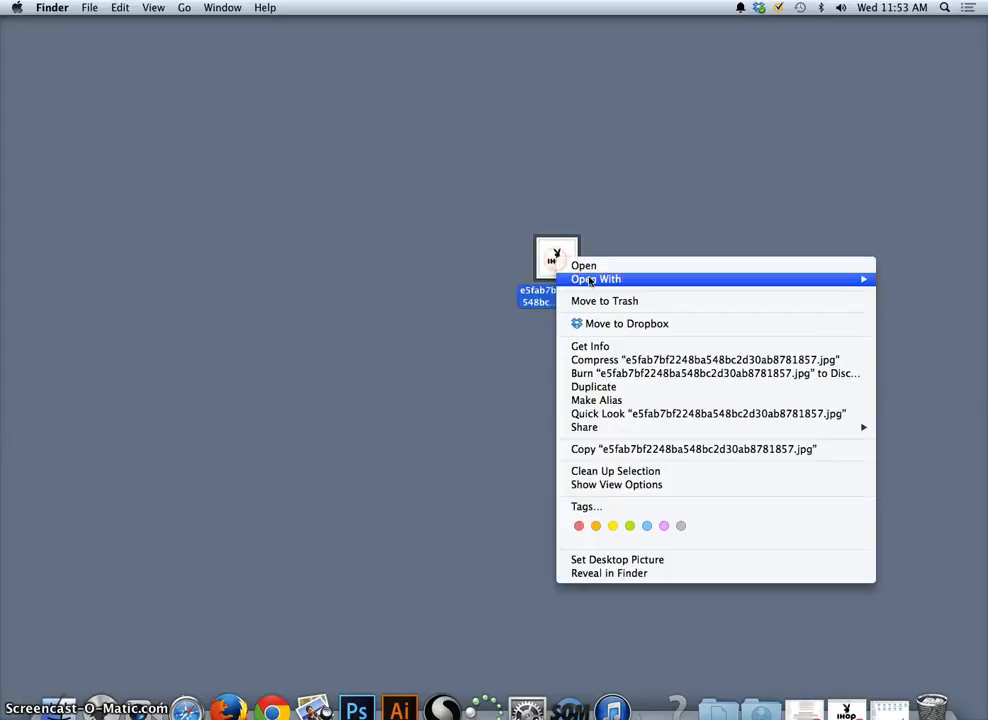
{"action": "mouse_move", "coordinate": [575, 279]}
{"action": "left_click", "coordinate": [530, 340]}
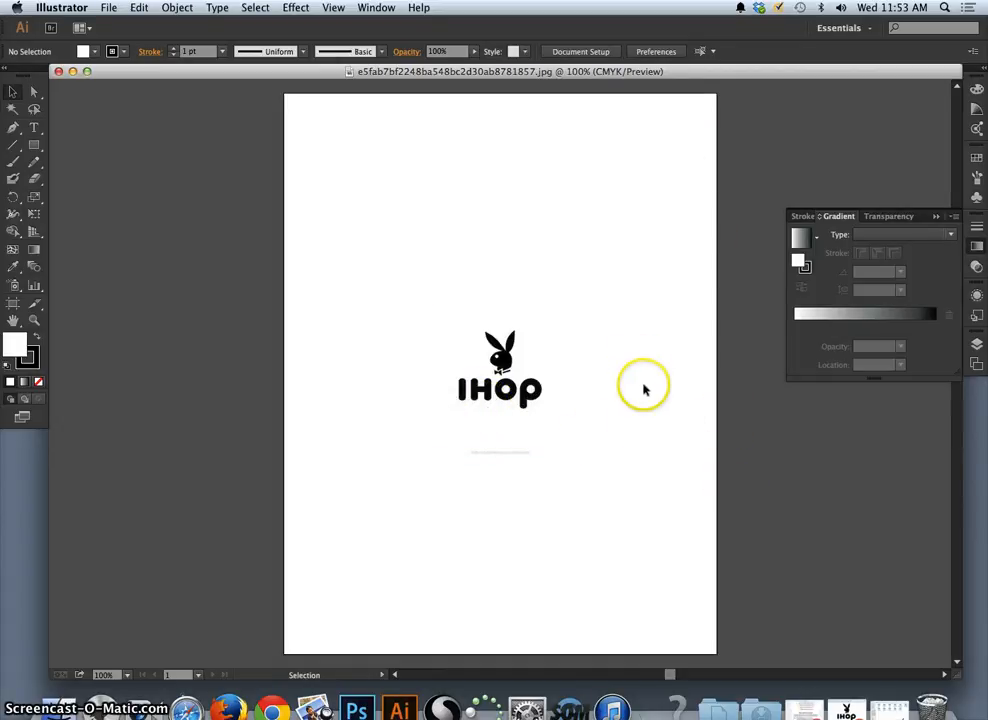
Step: Trace the logo image with the Silhouettes Image Trace preset and expand the tracing into editable paths
{"action": "left_click", "coordinate": [527, 402]}
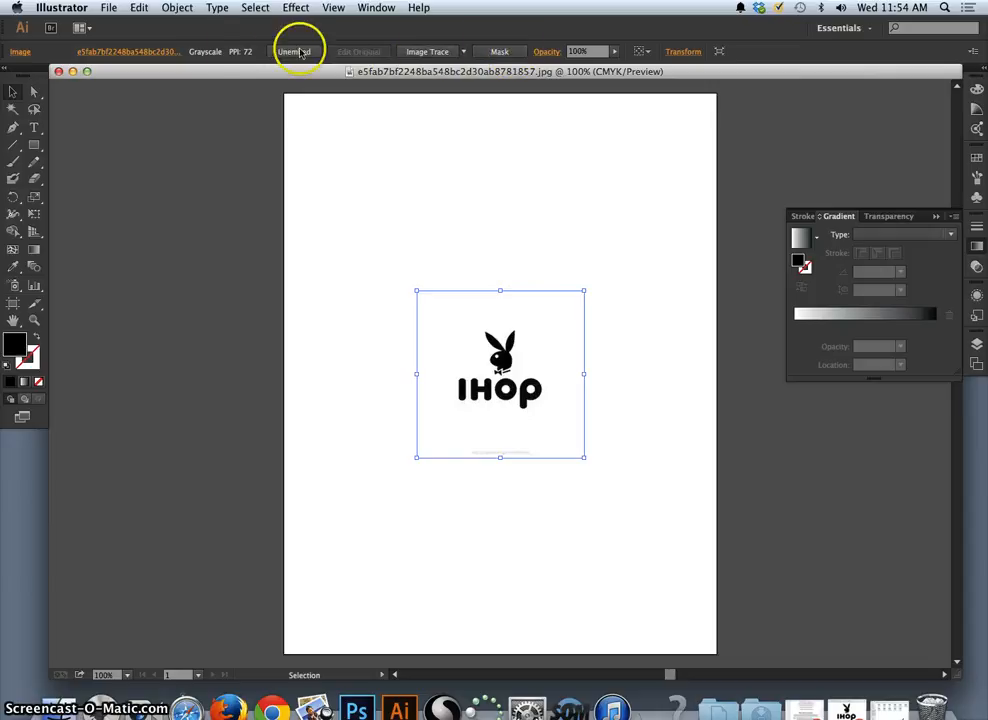
{"action": "left_click", "coordinate": [464, 53]}
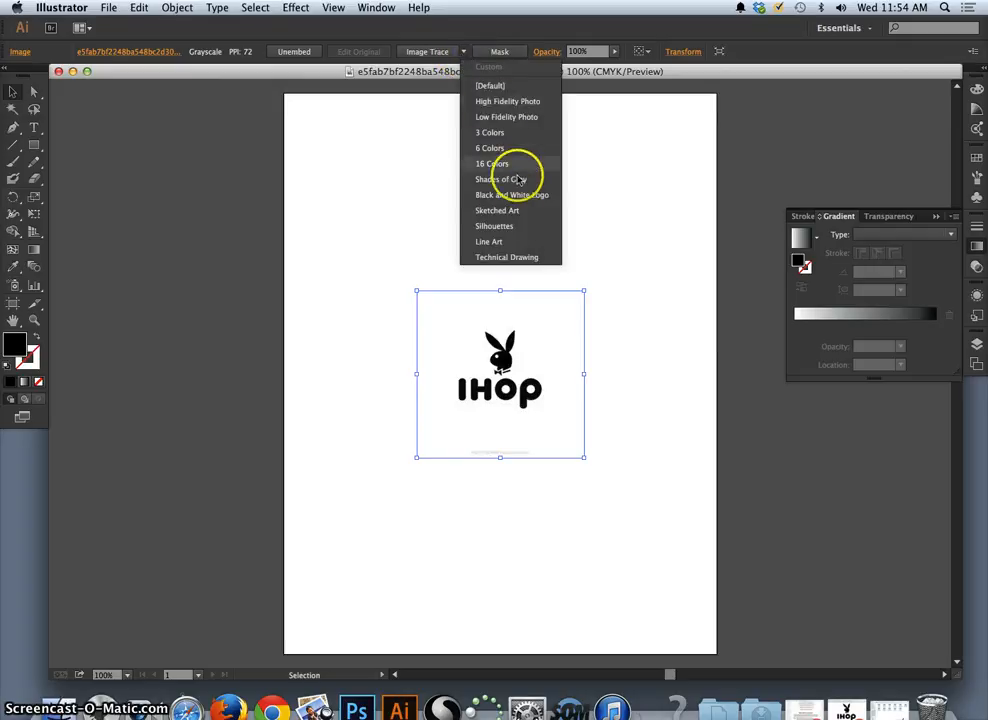
{"action": "left_click", "coordinate": [494, 227]}
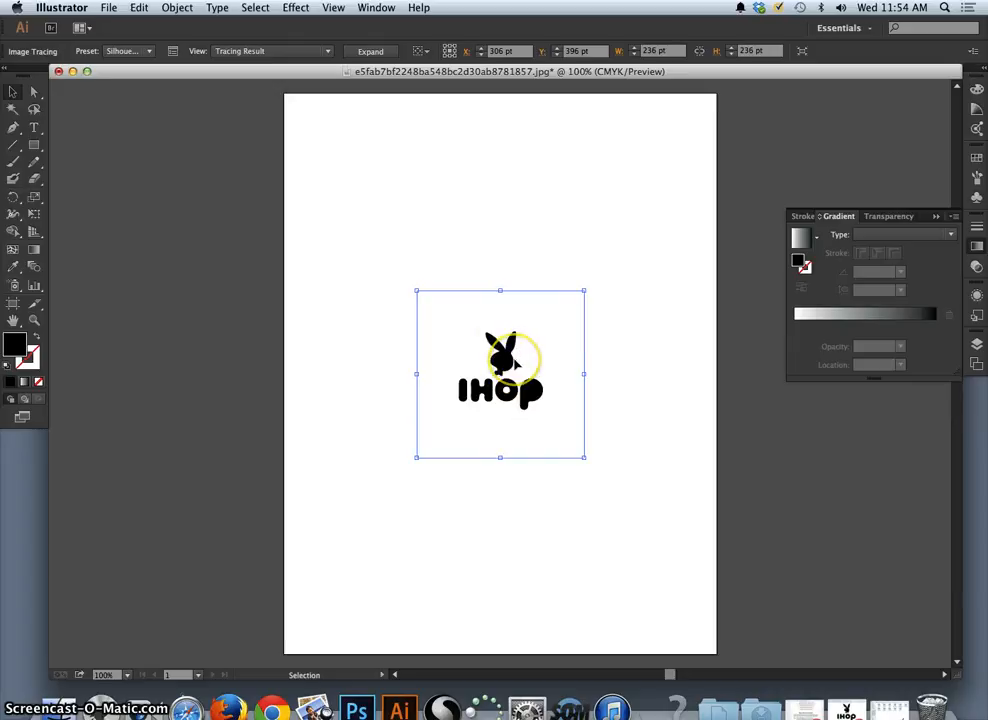
{"action": "left_click", "coordinate": [386, 57]}
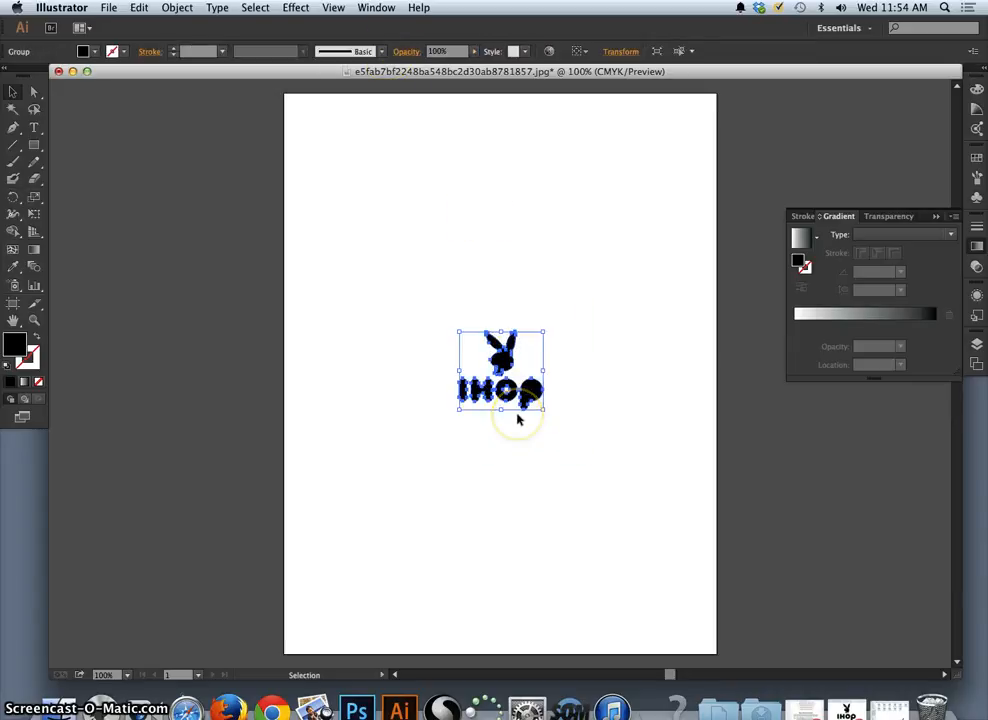
Step: With the Direct Selection tool, reshape the curve at the right of the bunny's head and move anchor points around its neck and bow tie
{"action": "key", "text": "super+equal"}
{"action": "key", "text": "super+equal"}
{"action": "key", "text": "super+equal"}
{"action": "key", "text": "super+equal"}
{"action": "key", "text": "super+equal"}
{"action": "key", "text": "super+equal"}
{"action": "key", "text": "super+equal"}
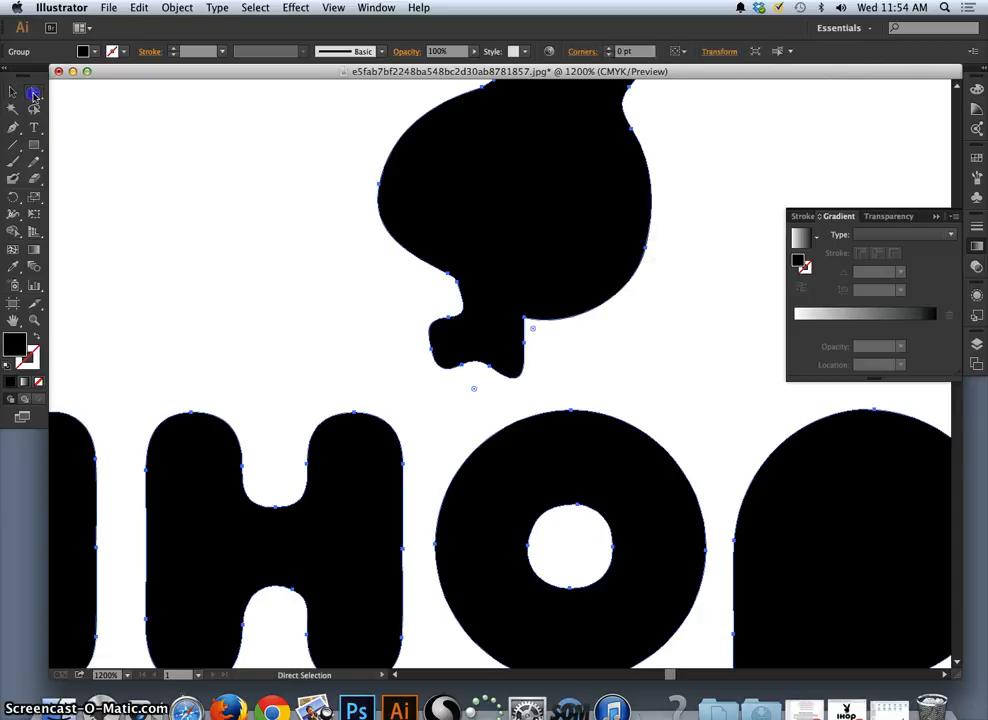
{"action": "left_click", "coordinate": [645, 250]}
{"action": "left_click", "coordinate": [658, 214]}
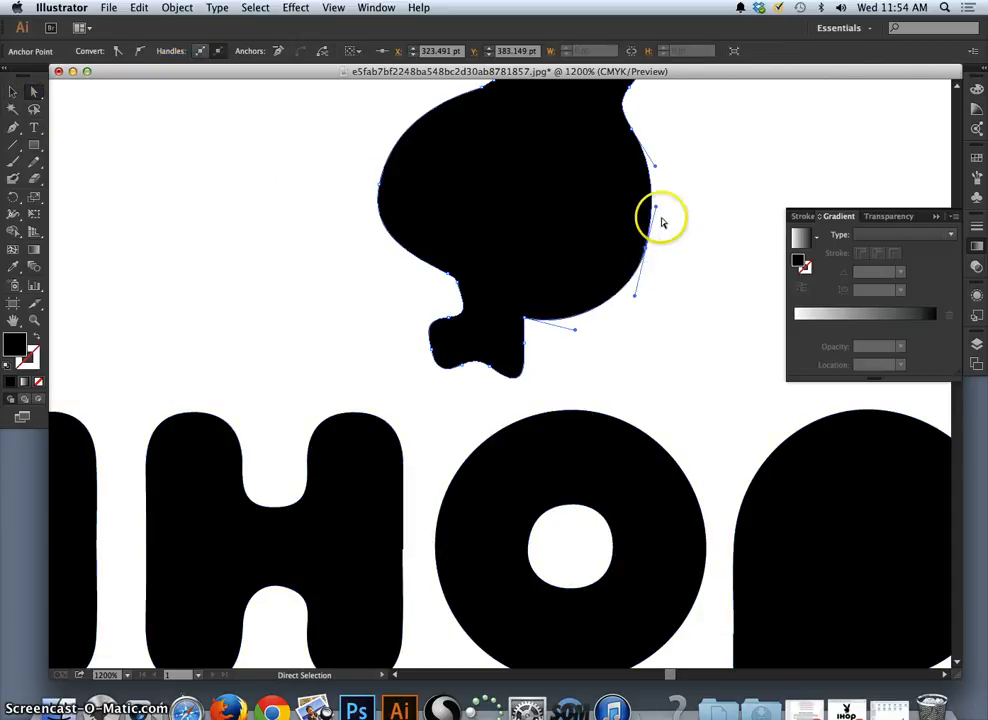
{"action": "left_click_drag", "start_coordinate": [657, 207], "coordinate": [719, 212]}
{"action": "left_click_drag", "start_coordinate": [635, 253], "coordinate": [610, 343]}
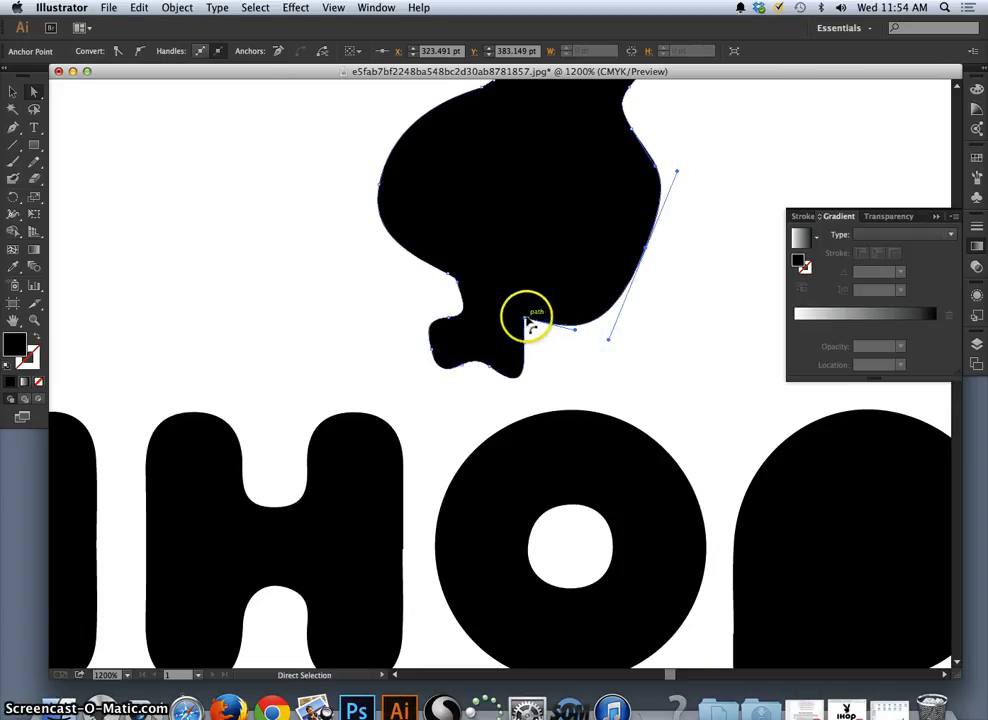
{"action": "left_click_drag", "start_coordinate": [525, 319], "coordinate": [538, 365]}
{"action": "left_click_drag", "start_coordinate": [455, 283], "coordinate": [432, 287]}
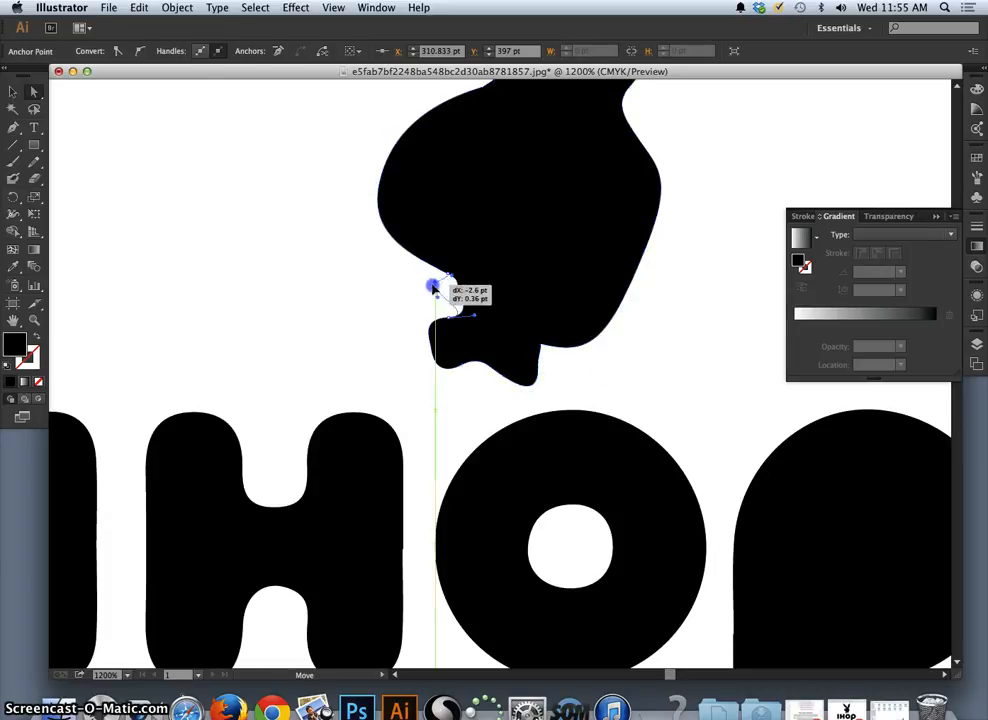
Step: Reshape the inner hole of the letter O into a narrower, taller opening by moving its anchor points and handles
{"action": "left_click", "coordinate": [525, 443]}
{"action": "scroll", "coordinate": [603, 447], "scroll_direction": "down", "scroll_amount": 2}
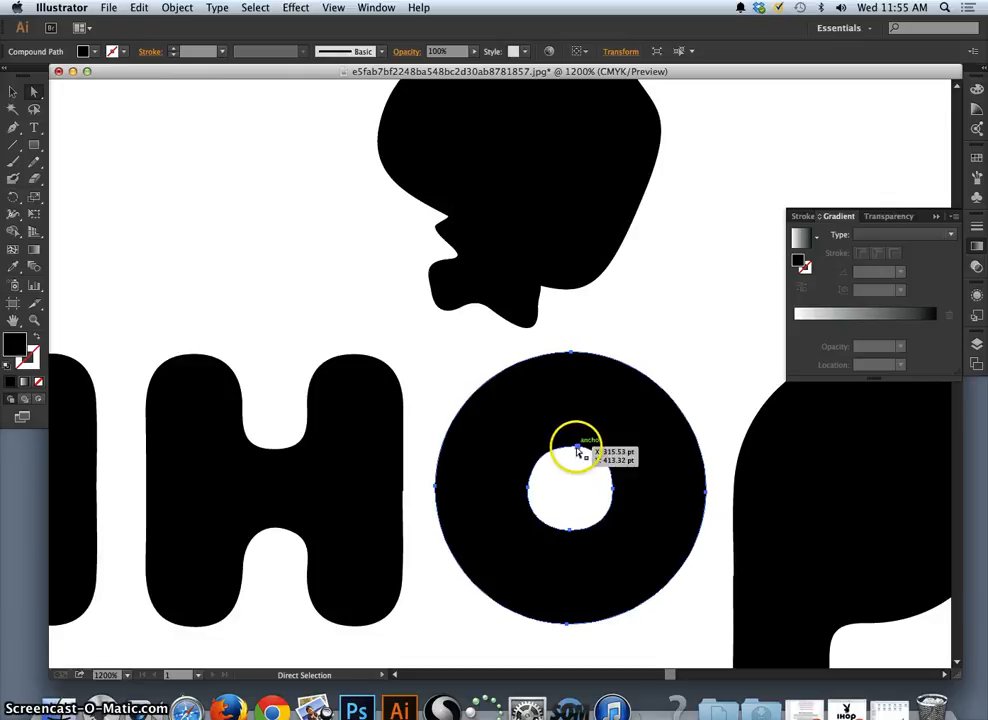
{"action": "left_click_drag", "start_coordinate": [579, 448], "coordinate": [576, 462]}
{"action": "left_click", "coordinate": [577, 466]}
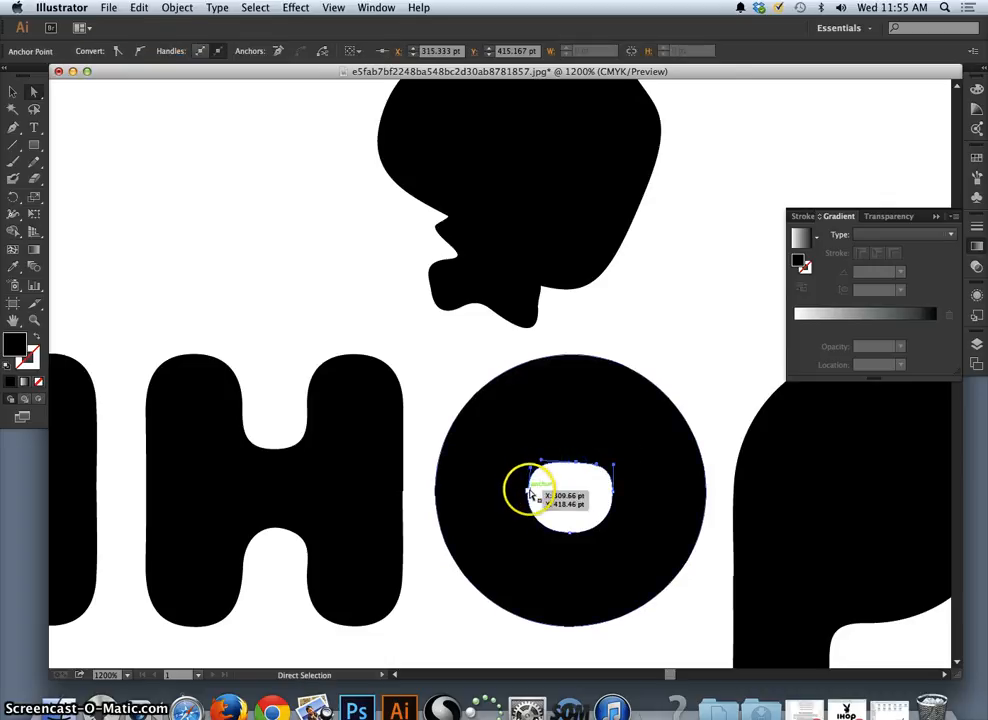
{"action": "left_click_drag", "start_coordinate": [530, 490], "coordinate": [602, 487]}
{"action": "left_click_drag", "start_coordinate": [616, 530], "coordinate": [614, 569]}
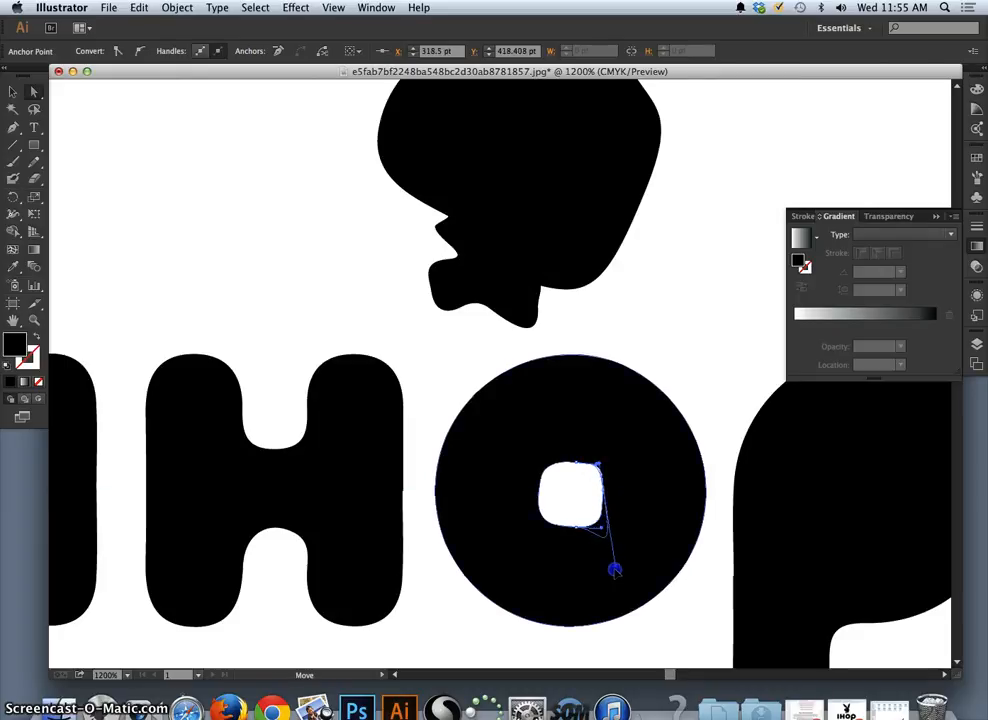
{"action": "left_click_drag", "start_coordinate": [553, 527], "coordinate": [564, 570]}
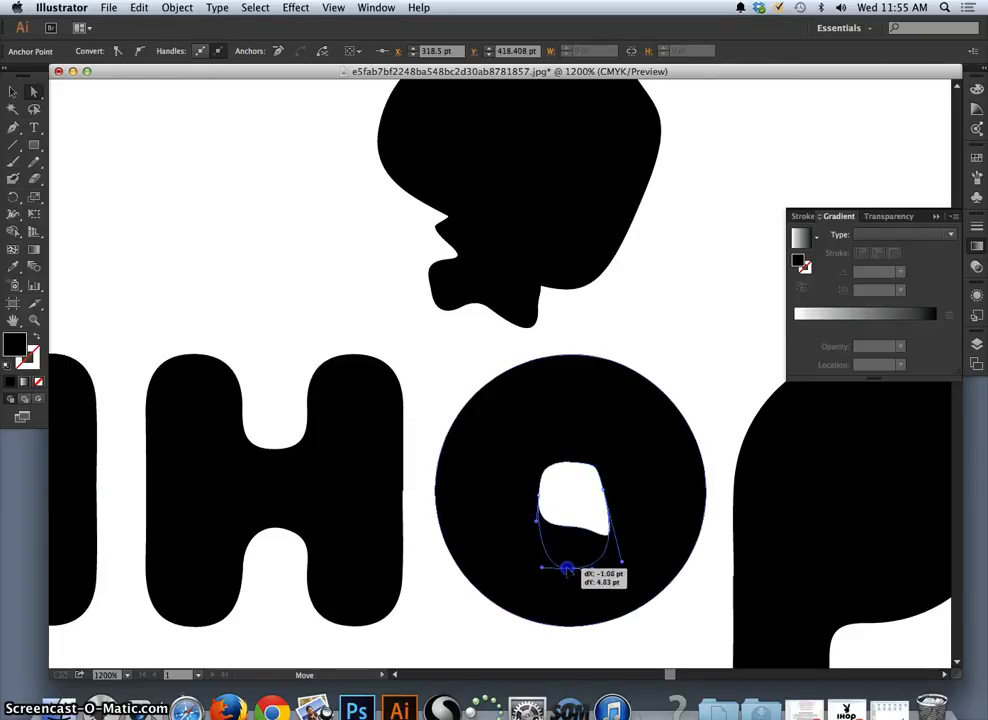
{"action": "left_click", "coordinate": [688, 292]}
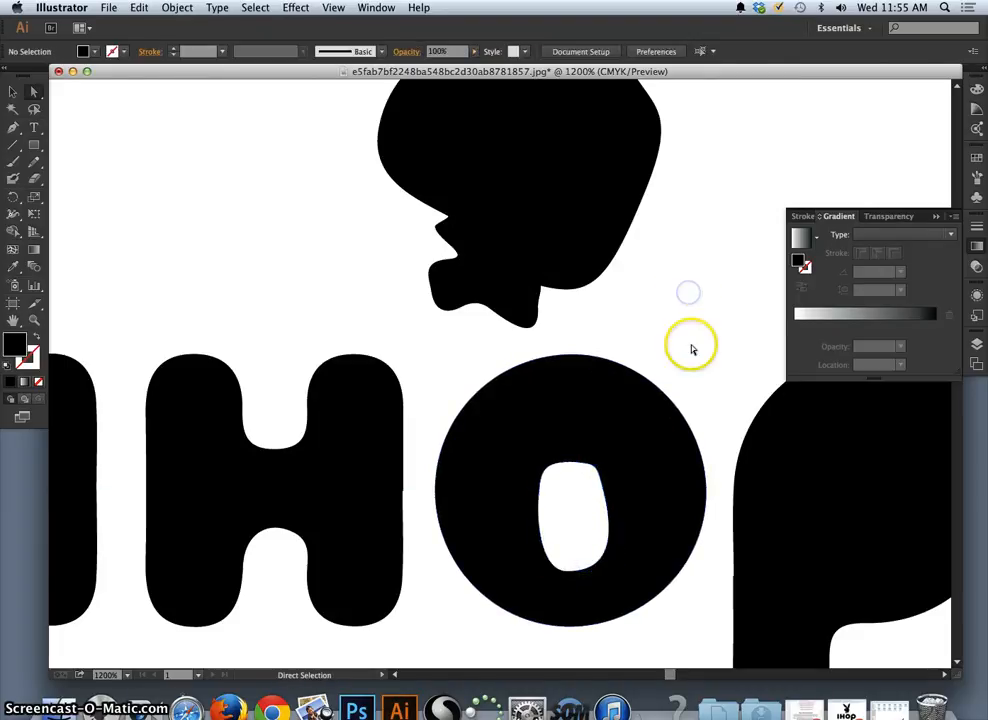
Step: Select individual letters of the IHOP text one at a time to inspect their paths, ending with the I
{"action": "key", "text": "super+minus"}
{"action": "key", "text": "super+minus"}
{"action": "key", "text": "super+minus"}
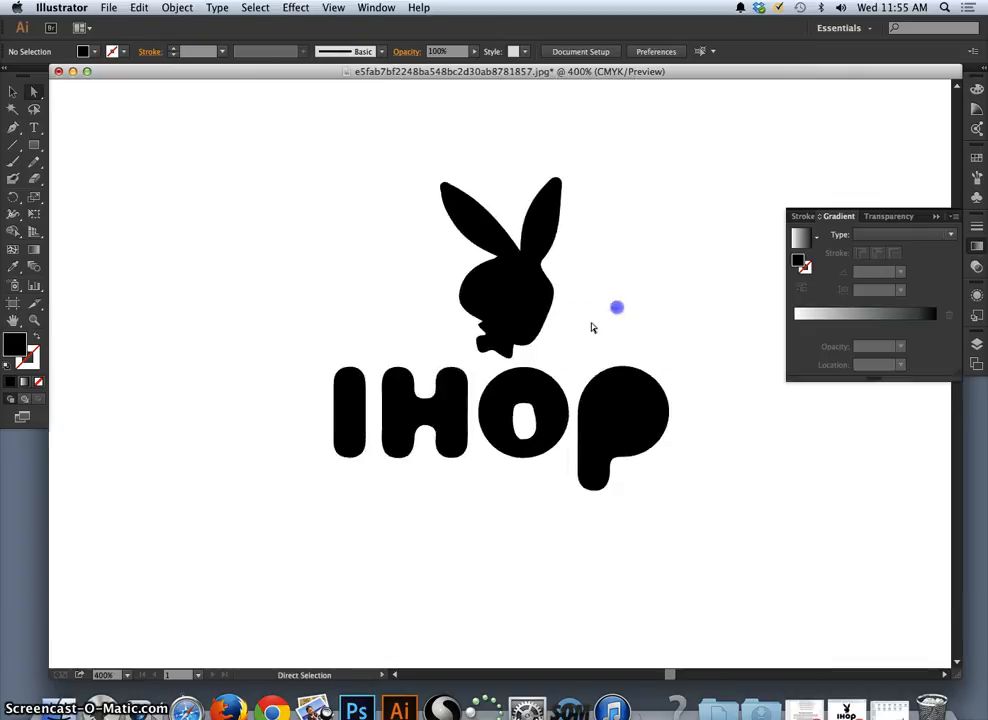
{"action": "left_click", "coordinate": [529, 393]}
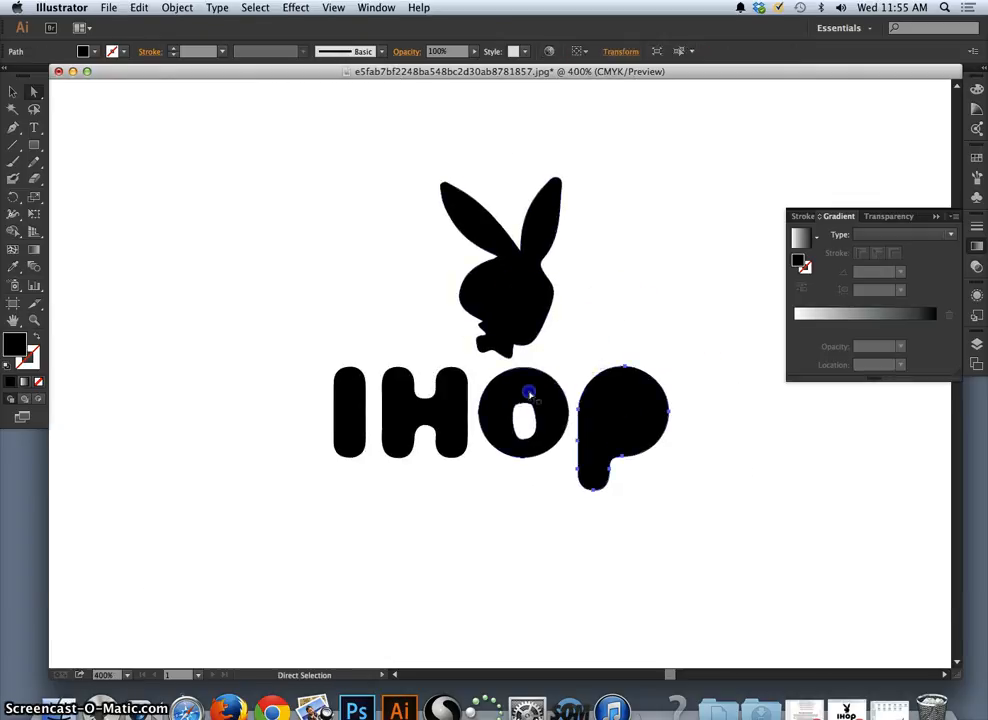
{"action": "left_click", "coordinate": [352, 404]}
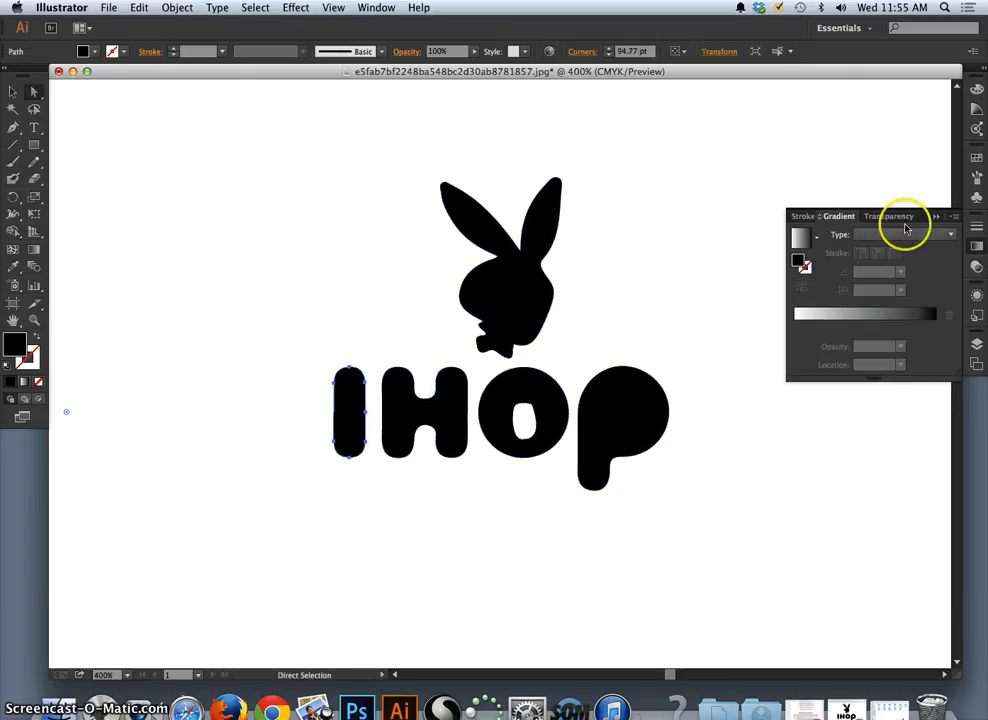
Step: Expand Layer 1 and its group in the layer list, and select the O, H and bunny paths from it one by one
{"action": "left_click", "coordinate": [976, 345]}
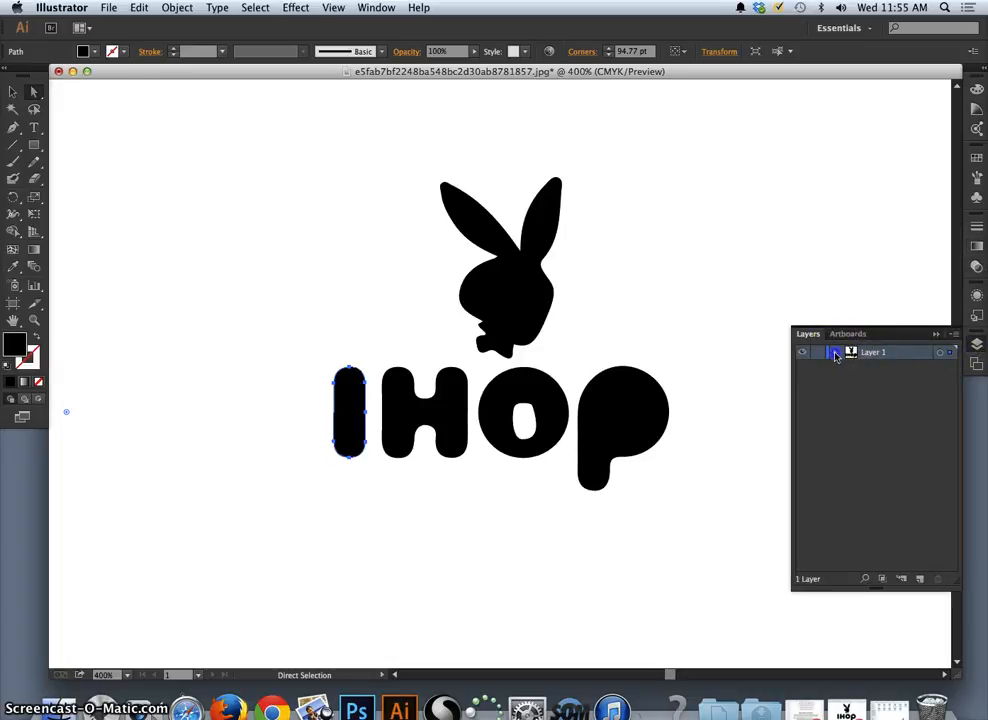
{"action": "left_click", "coordinate": [836, 353]}
{"action": "left_click", "coordinate": [850, 368]}
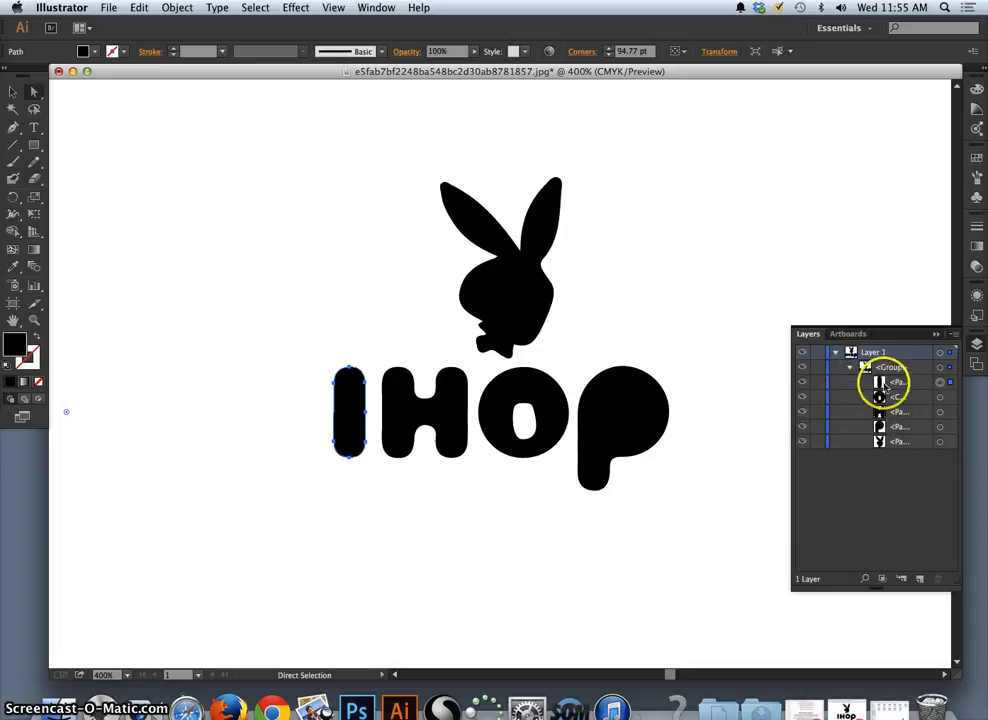
{"action": "left_click", "coordinate": [940, 397]}
{"action": "left_click", "coordinate": [940, 411]}
{"action": "left_click", "coordinate": [942, 441]}
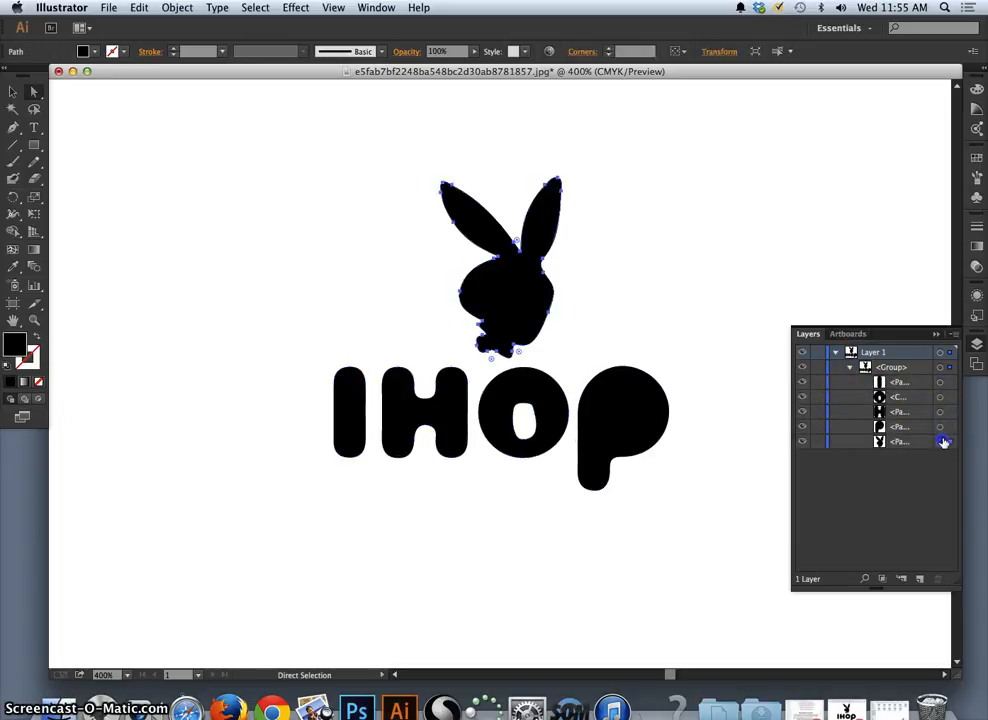
Step: Select the whole logo group with the Selection tool and squash it non-proportionally to about two-thirds of its width
{"action": "left_click", "coordinate": [13, 94]}
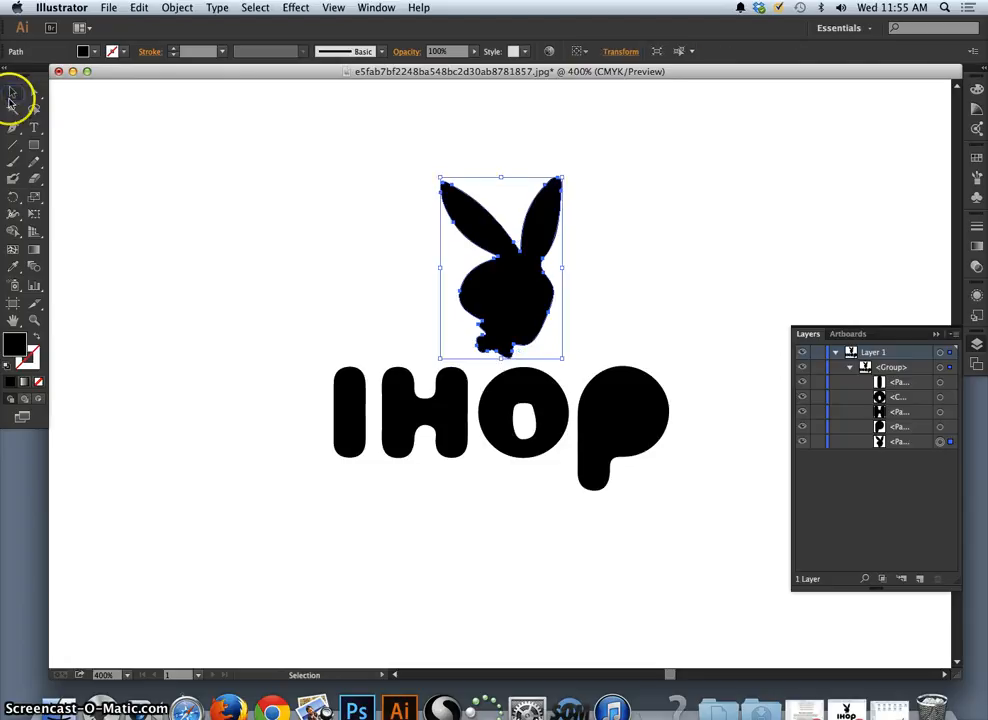
{"action": "left_click", "coordinate": [269, 194]}
{"action": "left_click", "coordinate": [348, 390]}
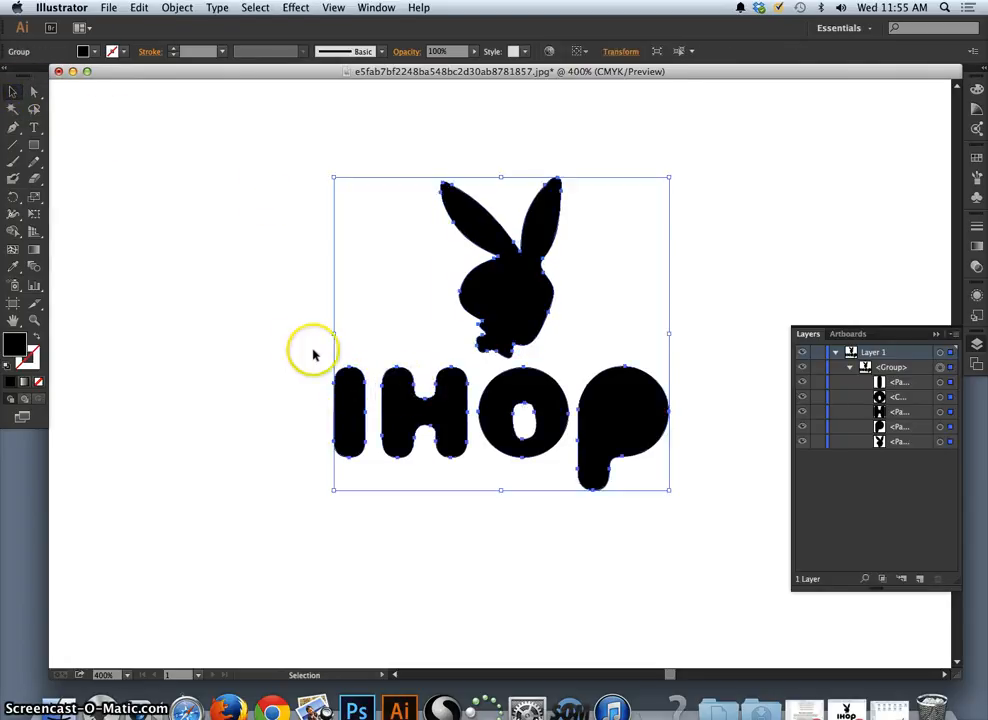
{"action": "left_click", "coordinate": [293, 341]}
{"action": "left_click", "coordinate": [492, 285]}
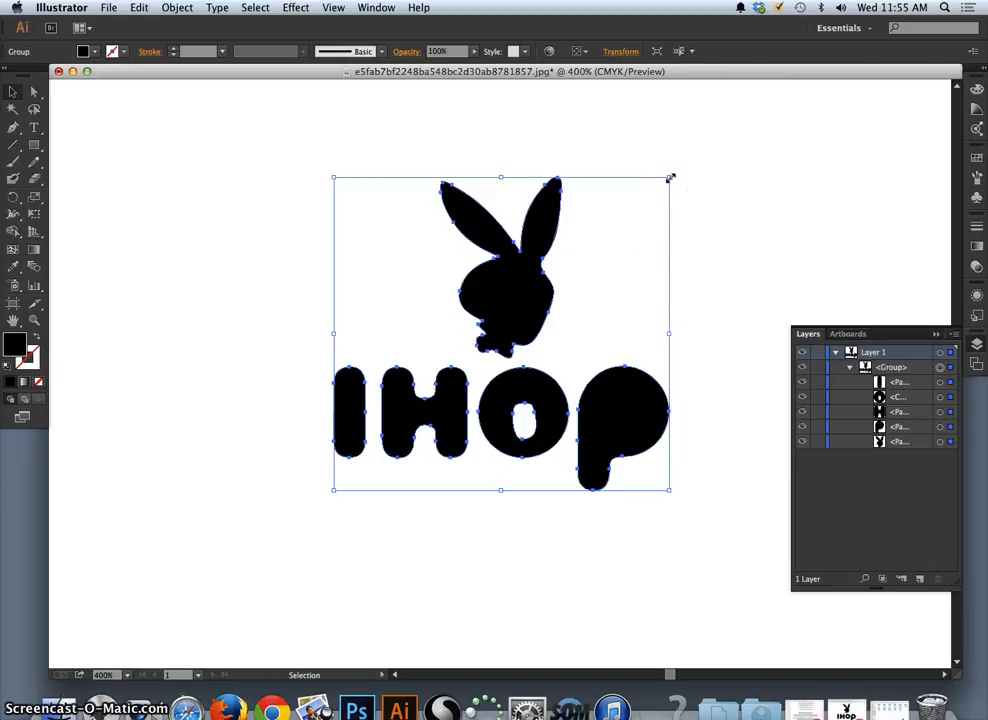
{"action": "left_click_drag", "start_coordinate": [670, 177], "coordinate": [540, 156]}
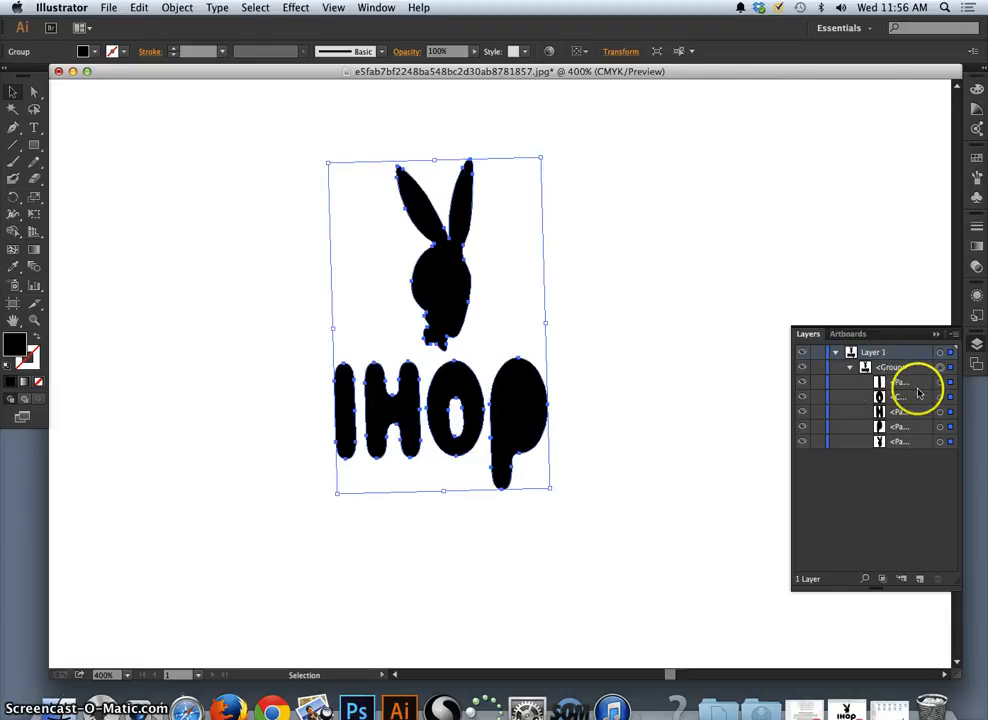
{"action": "left_click", "coordinate": [642, 323]}
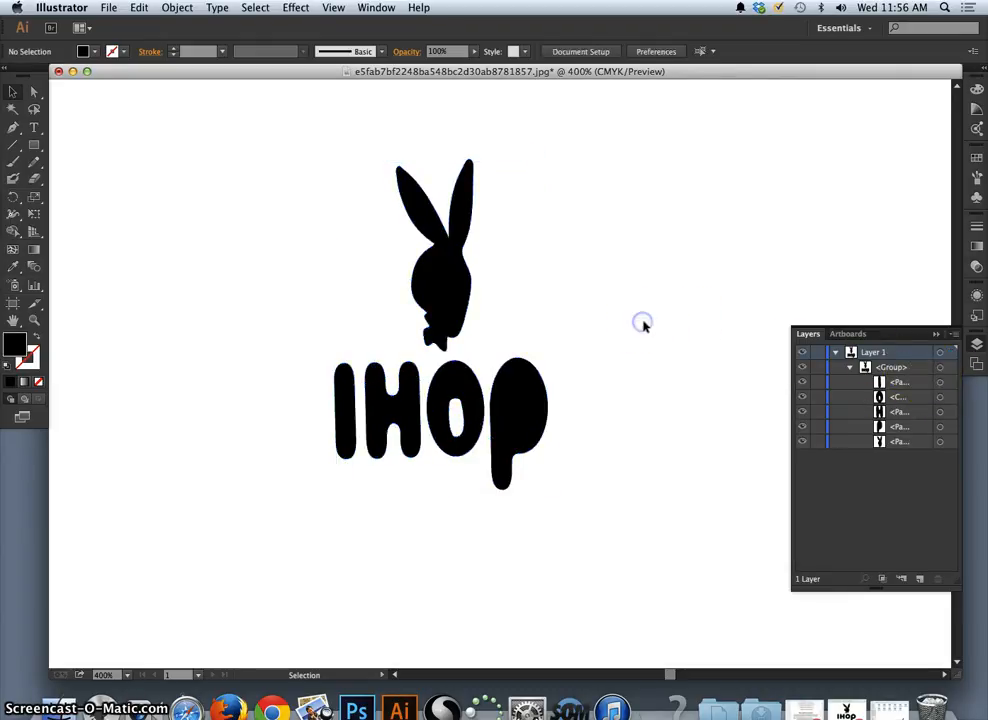
Step: Select the I path from the layer list, and inspect the bunny and each IHOP letter individually with the Direct Selection tool
{"action": "left_click", "coordinate": [941, 384]}
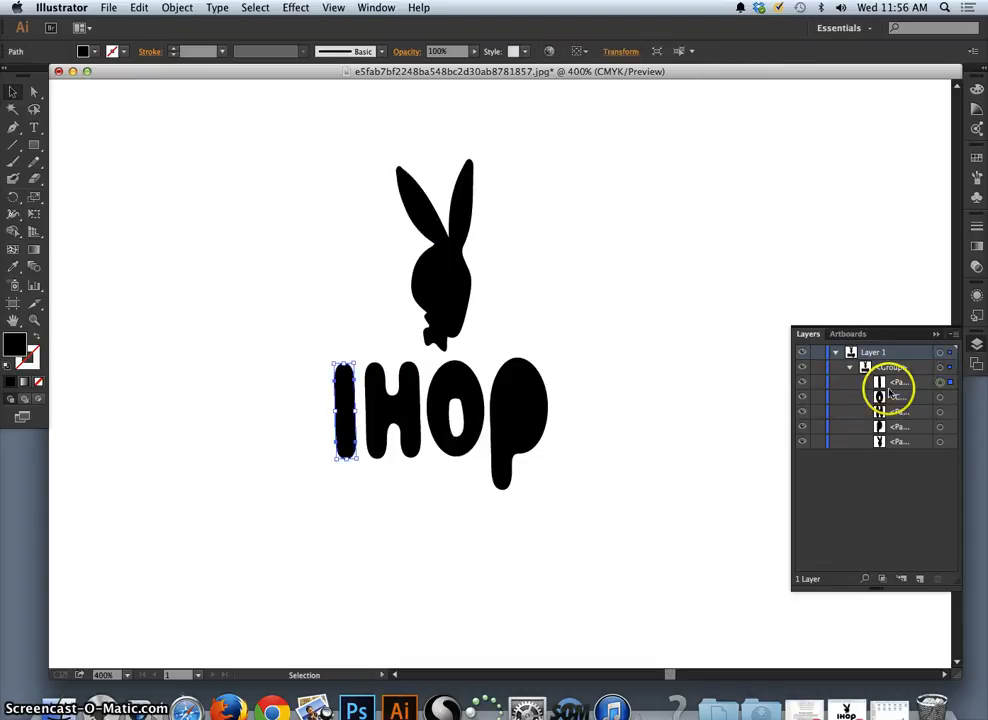
{"action": "left_click", "coordinate": [635, 248]}
{"action": "left_click", "coordinate": [35, 93]}
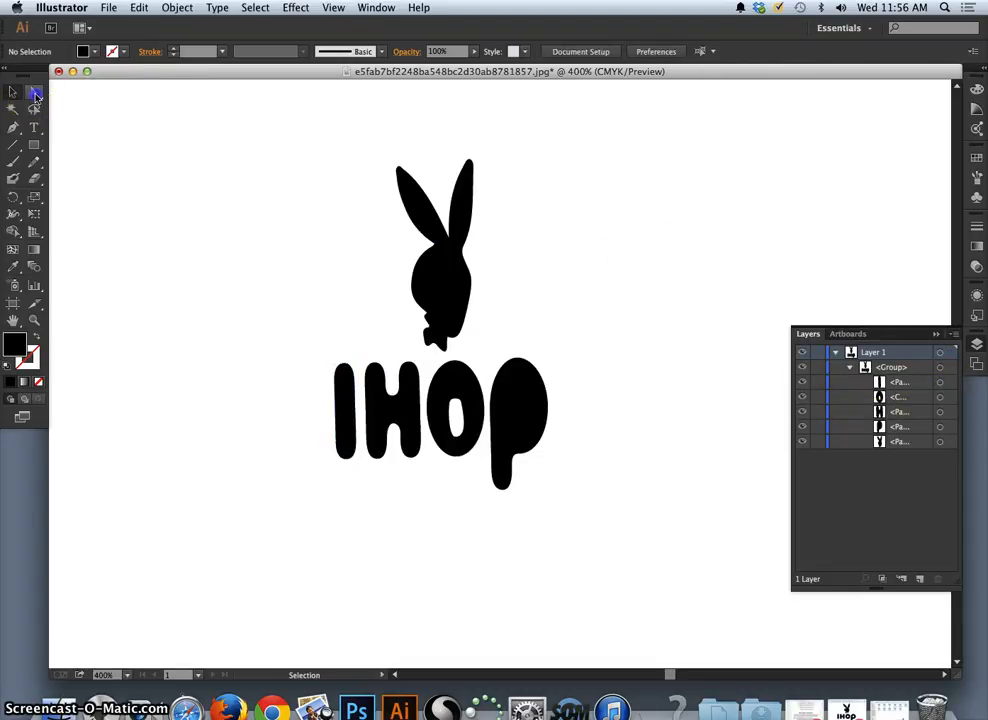
{"action": "left_click", "coordinate": [454, 276]}
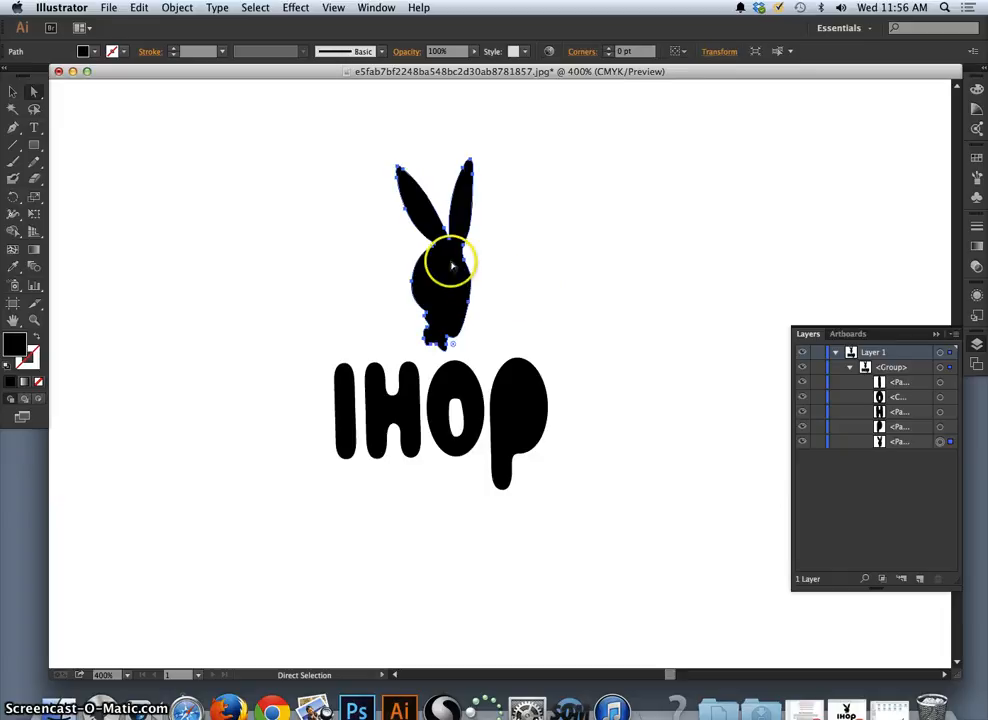
{"action": "left_click", "coordinate": [516, 371]}
{"action": "left_click", "coordinate": [462, 382]}
{"action": "left_click", "coordinate": [408, 396]}
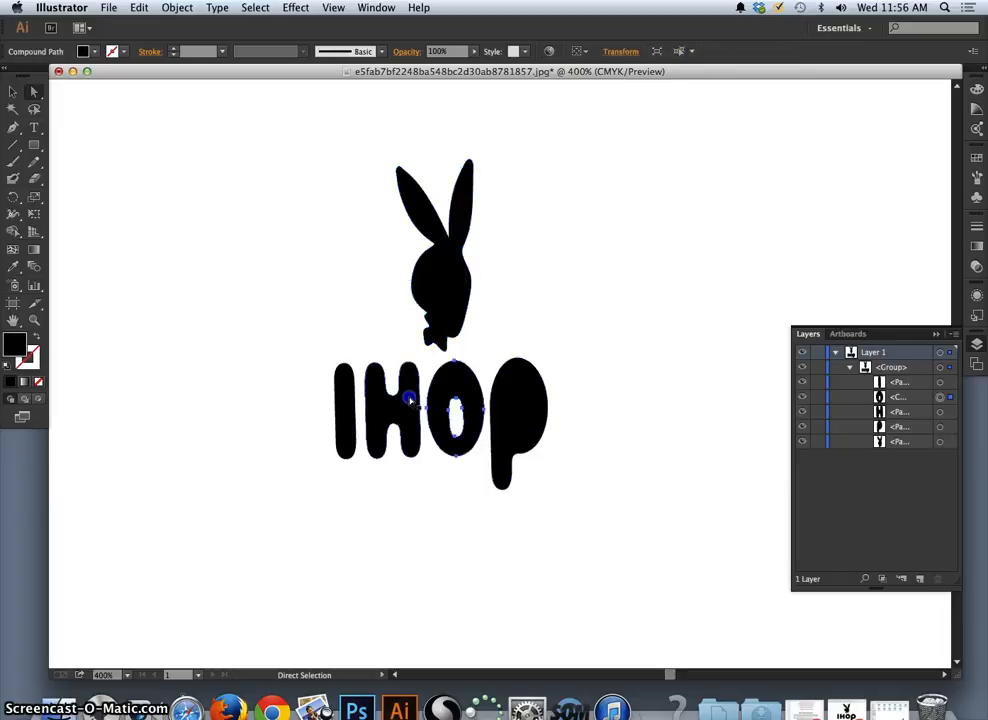
{"action": "left_click", "coordinate": [340, 374]}
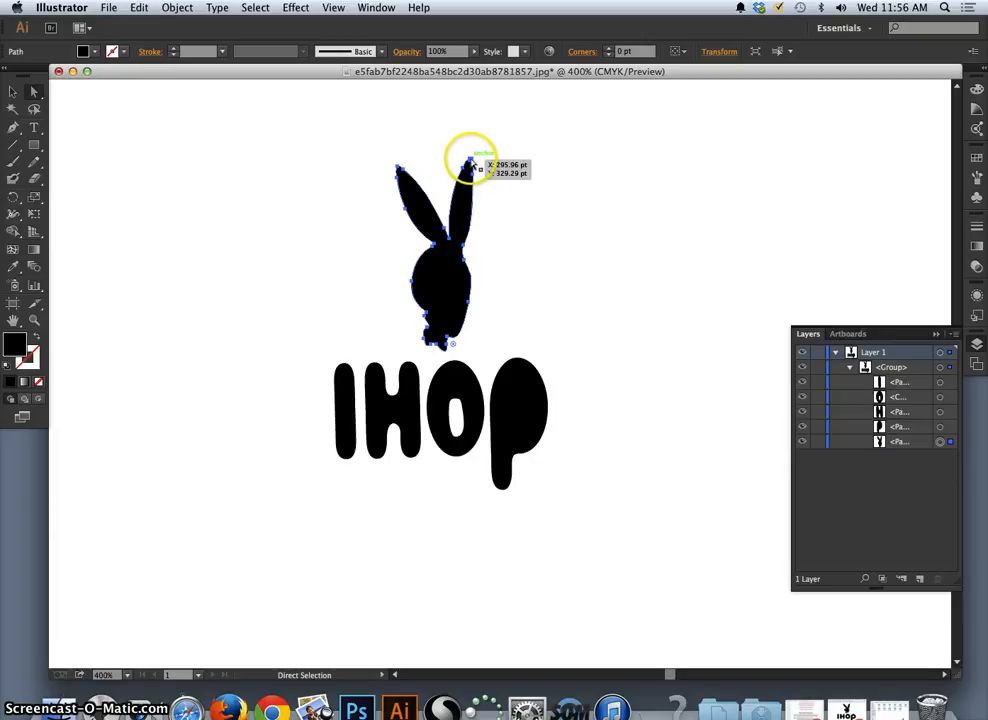
Step: Stretch the tip of the bunny's right ear up and outward, and curve it into a wide rounded shape with its handles
{"action": "left_click_drag", "start_coordinate": [468, 165], "coordinate": [502, 113]}
{"action": "left_click", "coordinate": [518, 146]}
{"action": "left_click_drag", "start_coordinate": [482, 163], "coordinate": [512, 187]}
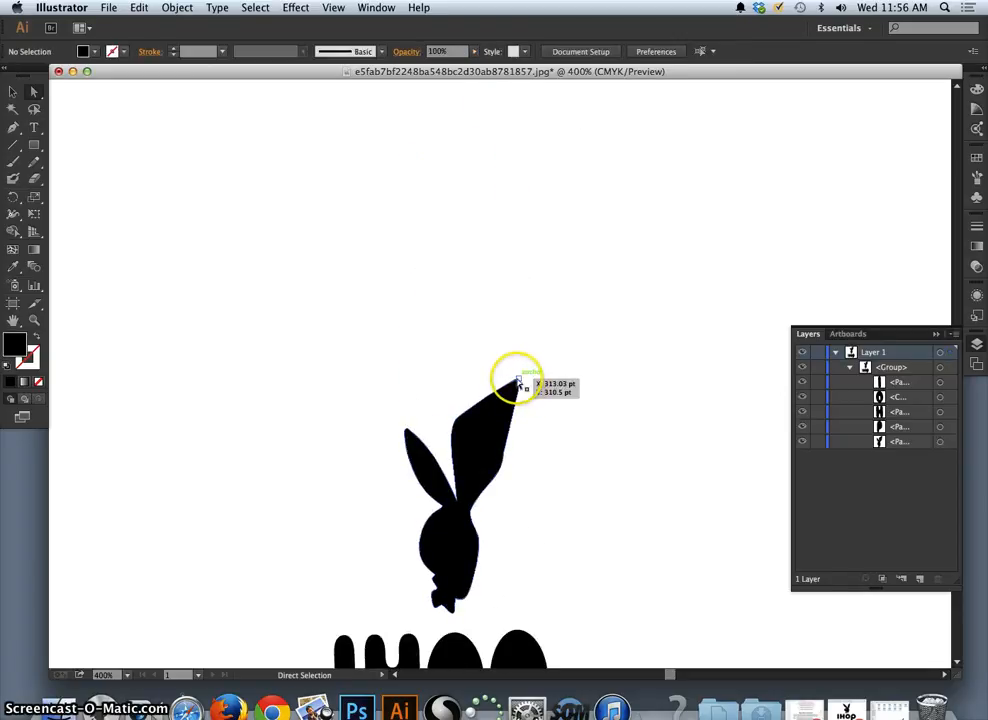
{"action": "left_click", "coordinate": [518, 383]}
{"action": "left_click_drag", "start_coordinate": [511, 375], "coordinate": [561, 411]}
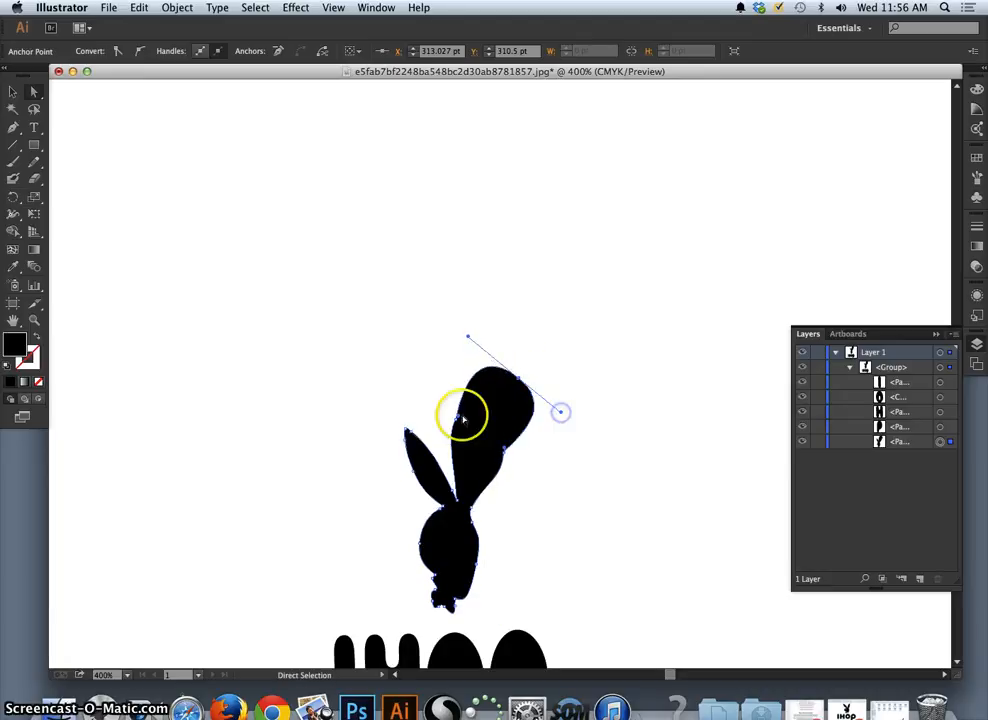
{"action": "left_click", "coordinate": [430, 379]}
{"action": "left_click", "coordinate": [605, 400]}
{"action": "scroll", "coordinate": [603, 400], "scroll_direction": "down", "scroll_amount": 3}
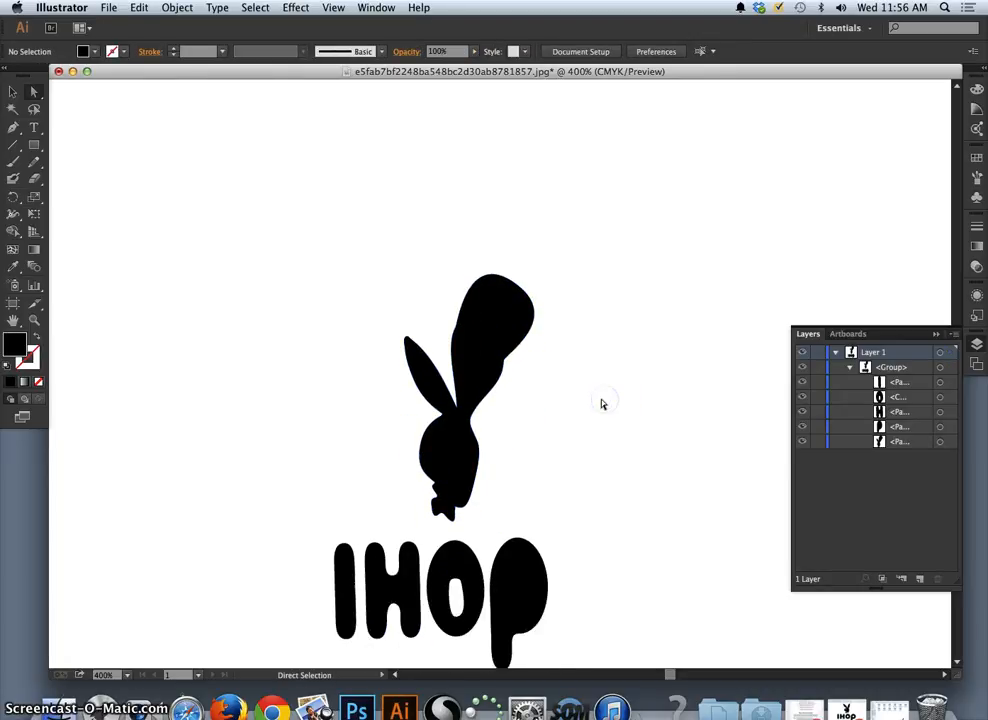
{"action": "scroll", "coordinate": [540, 390], "scroll_direction": "down", "scroll_amount": 2}
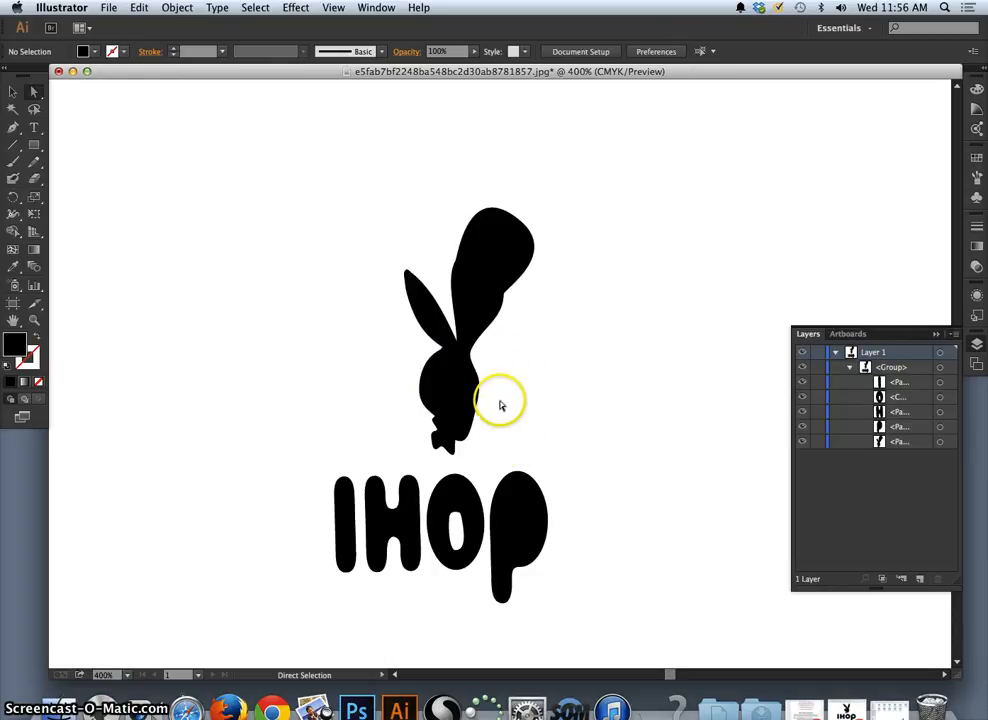
Step: Examine the edge of the bunny's head at up to 4800% magnification, and return to a view of the whole logo
{"action": "scroll", "coordinate": [500, 404], "scroll_direction": "up", "scroll_amount": 10}
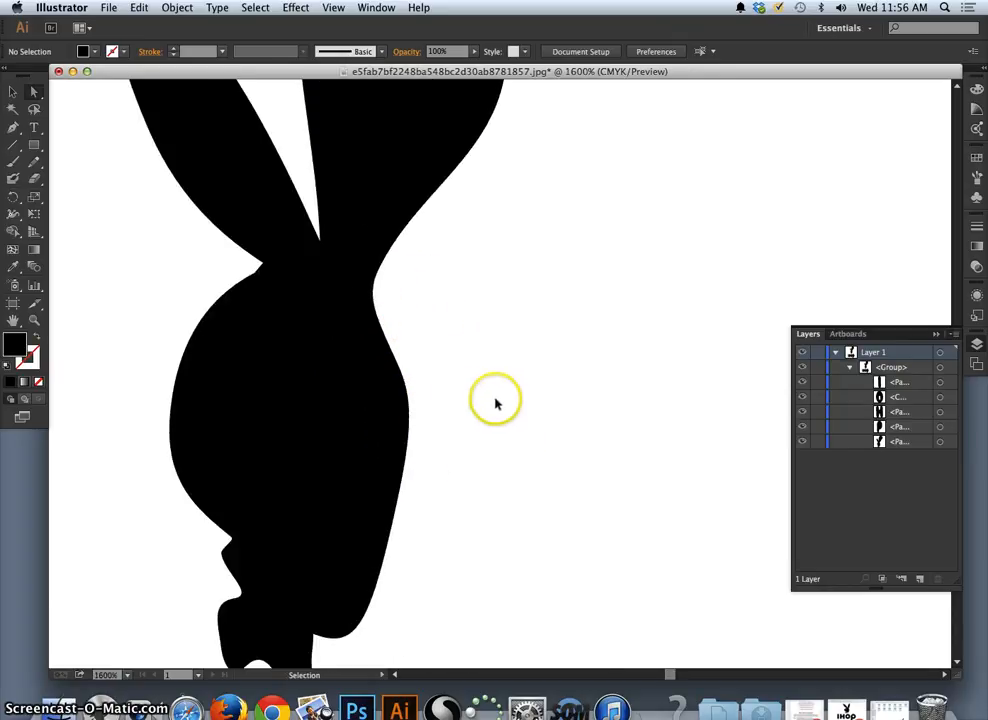
{"action": "key", "text": "a"}
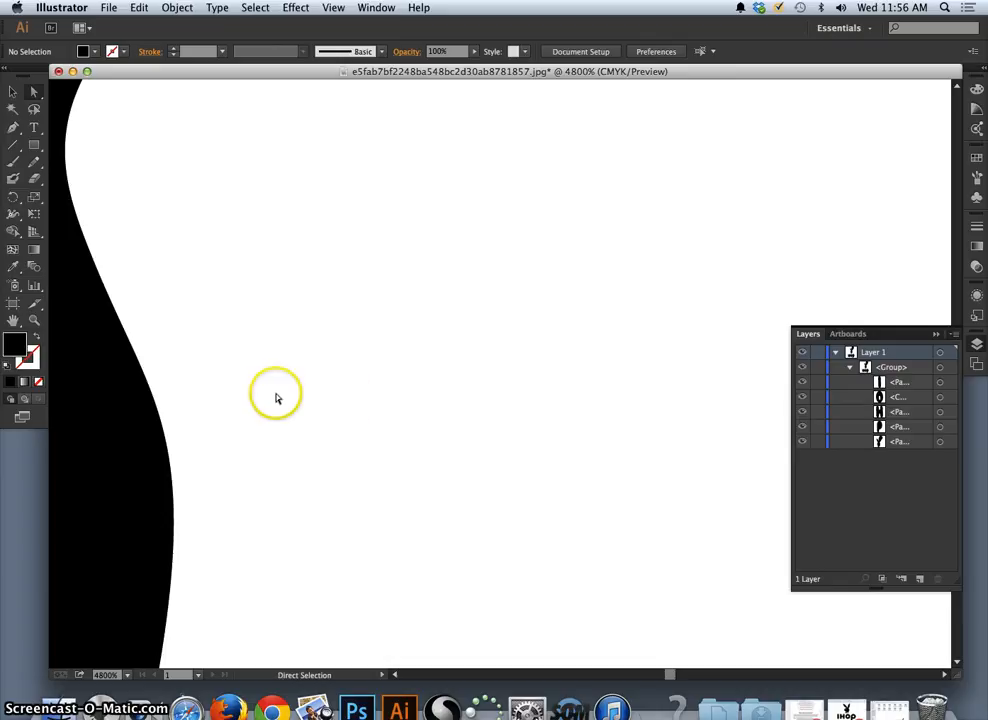
{"action": "scroll", "coordinate": [278, 395], "scroll_direction": "left", "scroll_amount": 10}
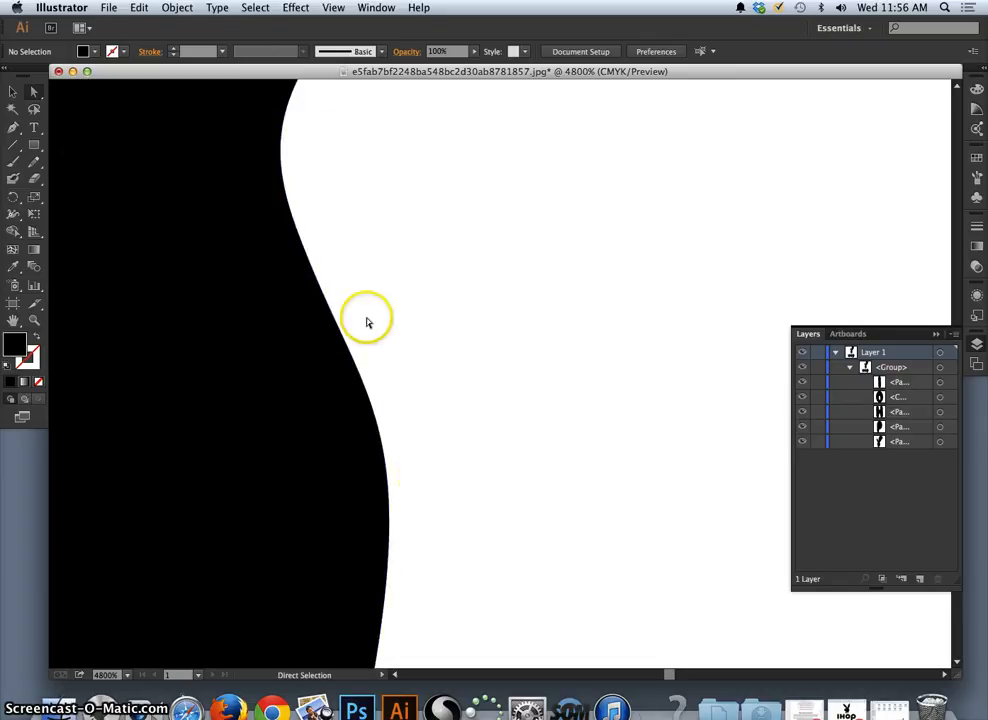
{"action": "key", "text": "super+minus"}
{"action": "key", "text": "super+minus"}
{"action": "key", "text": "super+minus"}
{"action": "key", "text": "super+minus"}
{"action": "key", "text": "super+minus"}
{"action": "key", "text": "super+minus"}
{"action": "key", "text": "super+minus"}
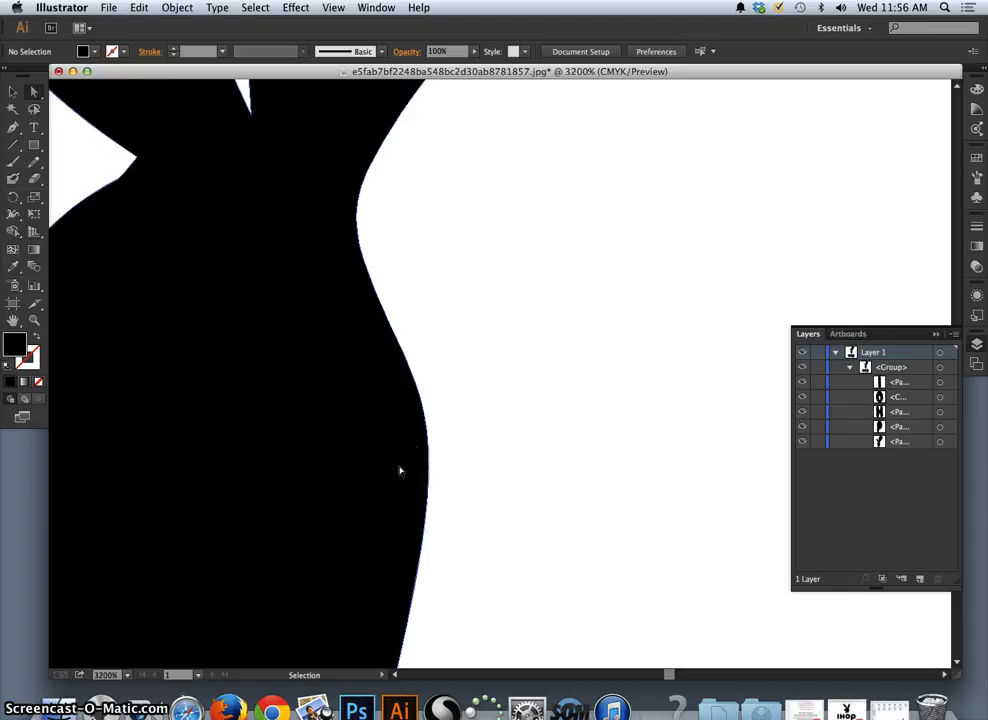
{"action": "key", "text": "super+minus"}
{"action": "key", "text": "a"}
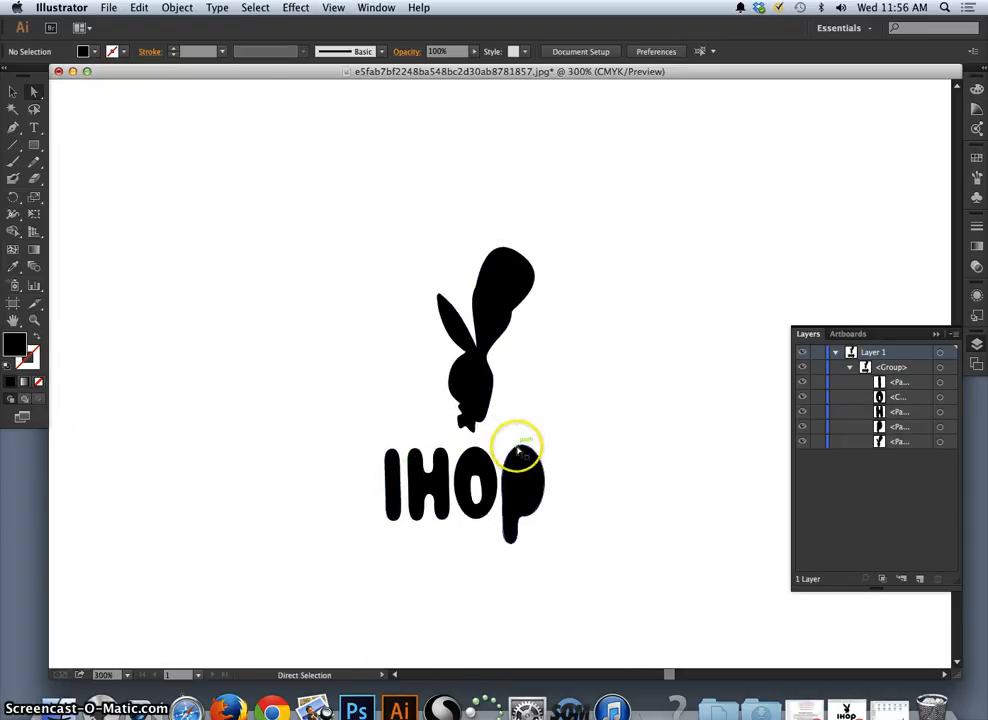
{"action": "left_click", "coordinate": [377, 8]}
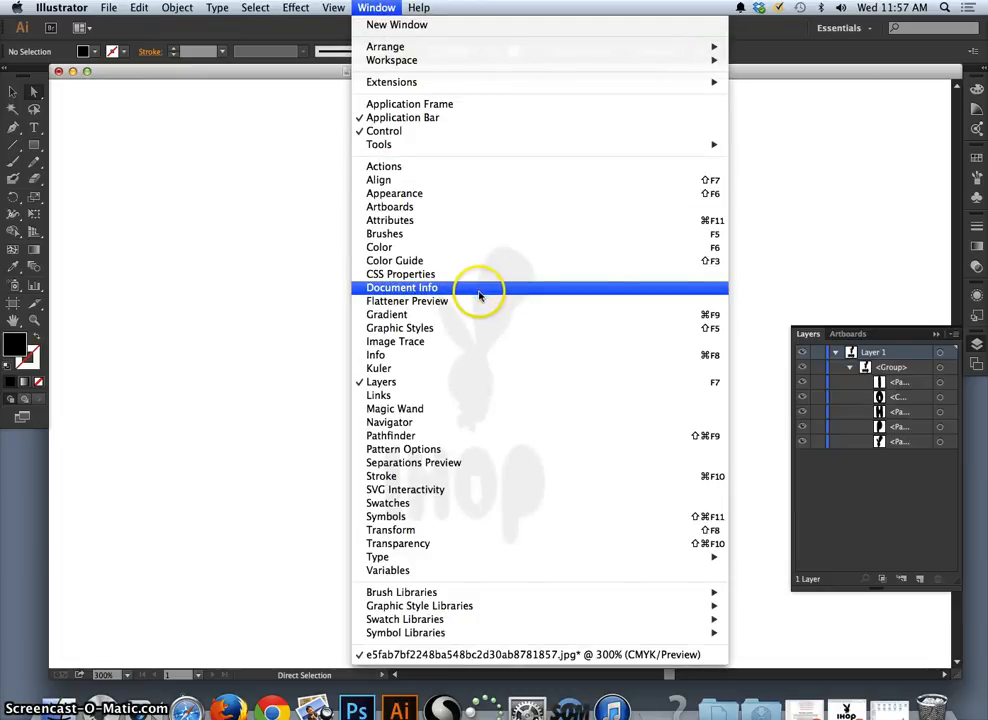
{"action": "left_click", "coordinate": [311, 420]}
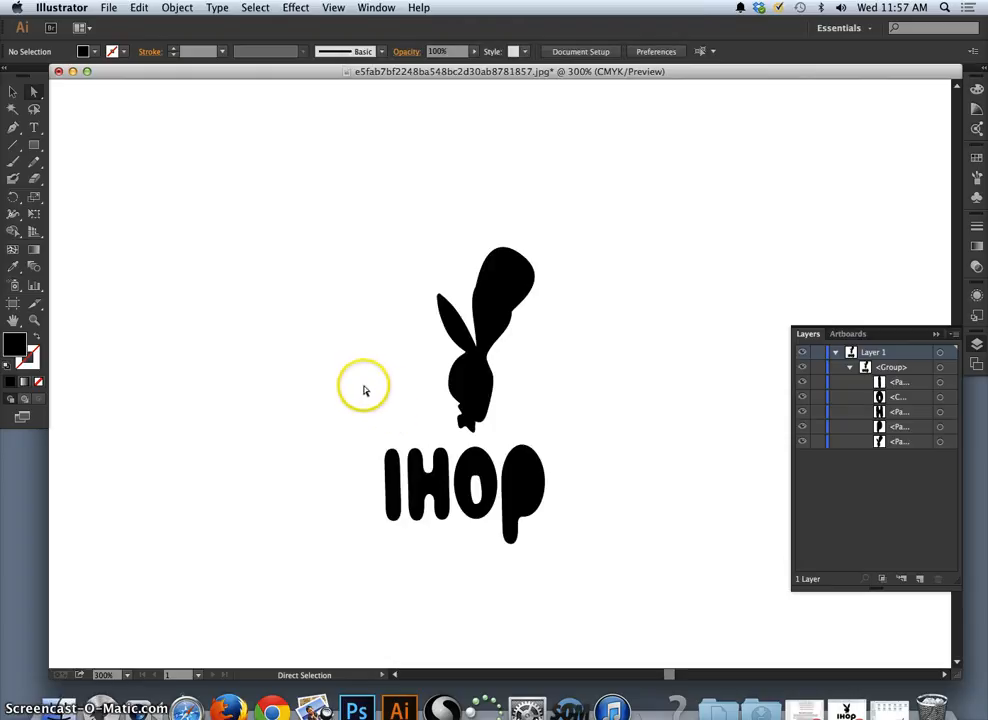
Step: Undo the anchor point and handle edits made to the bunny's right ear
{"action": "key", "text": "super+z"}
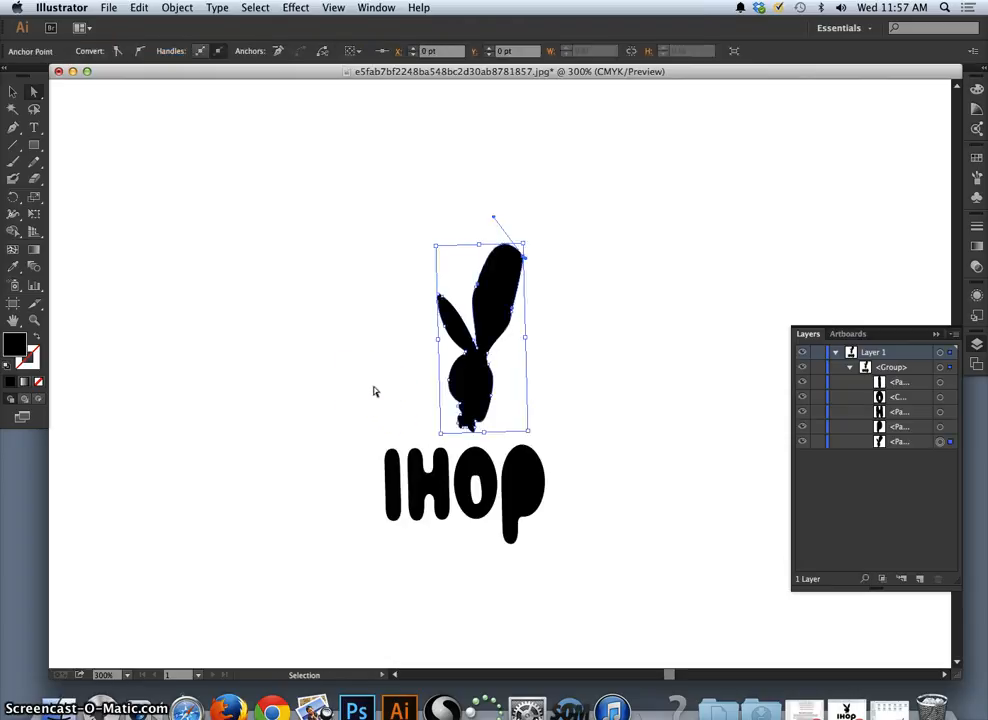
{"action": "key", "text": "super+z"}
{"action": "key", "text": "super+z"}
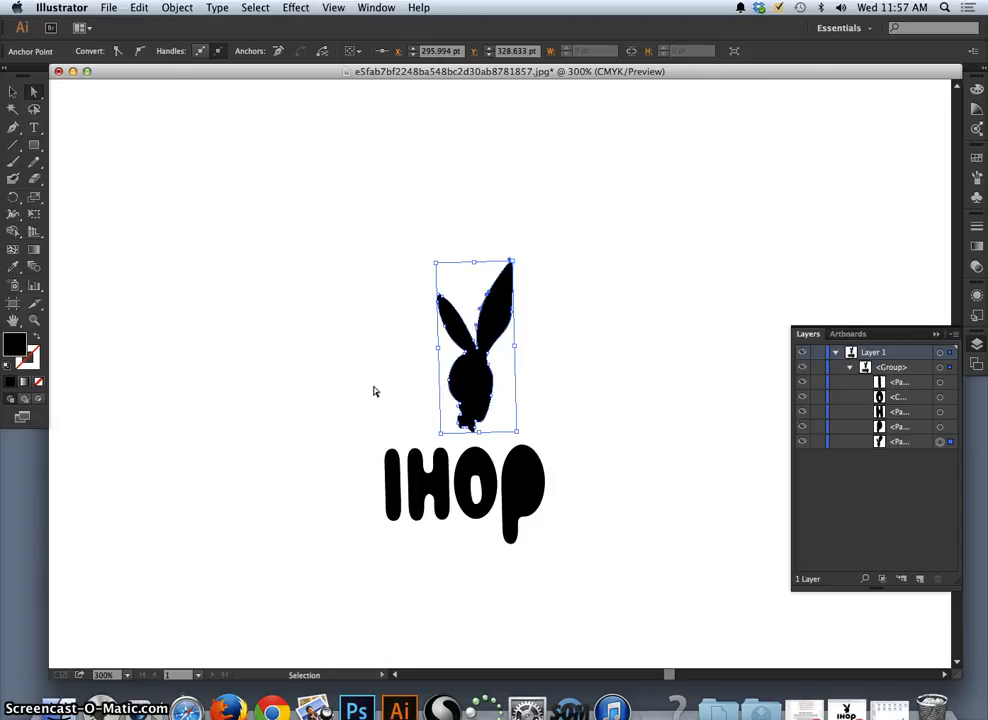
{"action": "key", "text": "super+z"}
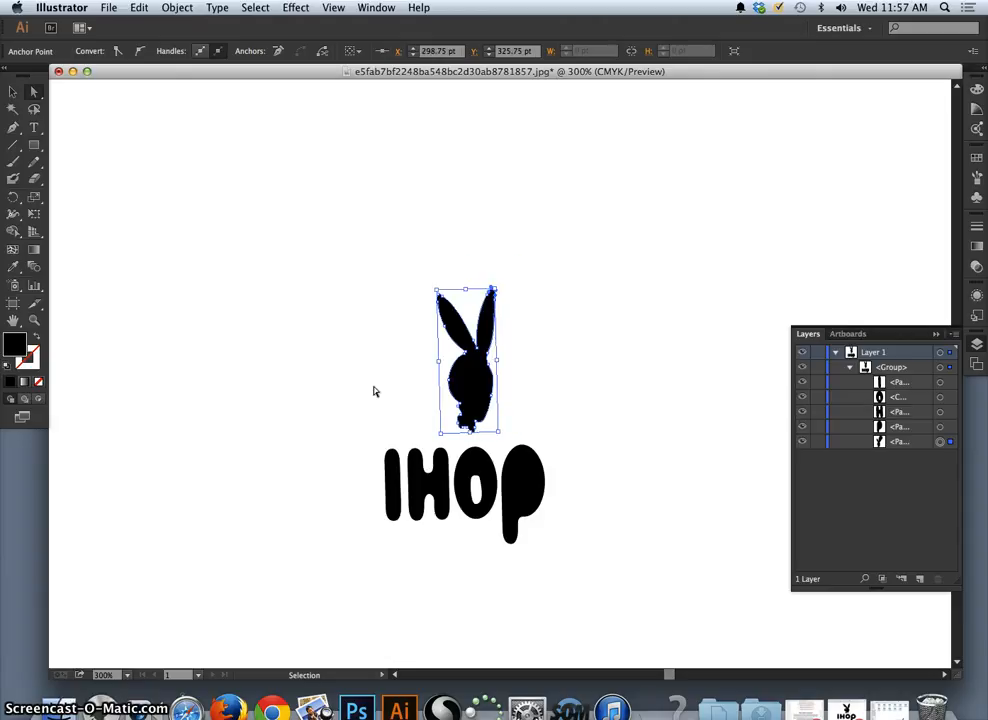
Step: Undo the remaining shape edits, the expansion and the tracing until the logo is the original unedited image
{"action": "key", "text": "super+z"}
{"action": "key", "text": "super+z"}
{"action": "key", "text": "super+z"}
{"action": "key", "text": "super+z"}
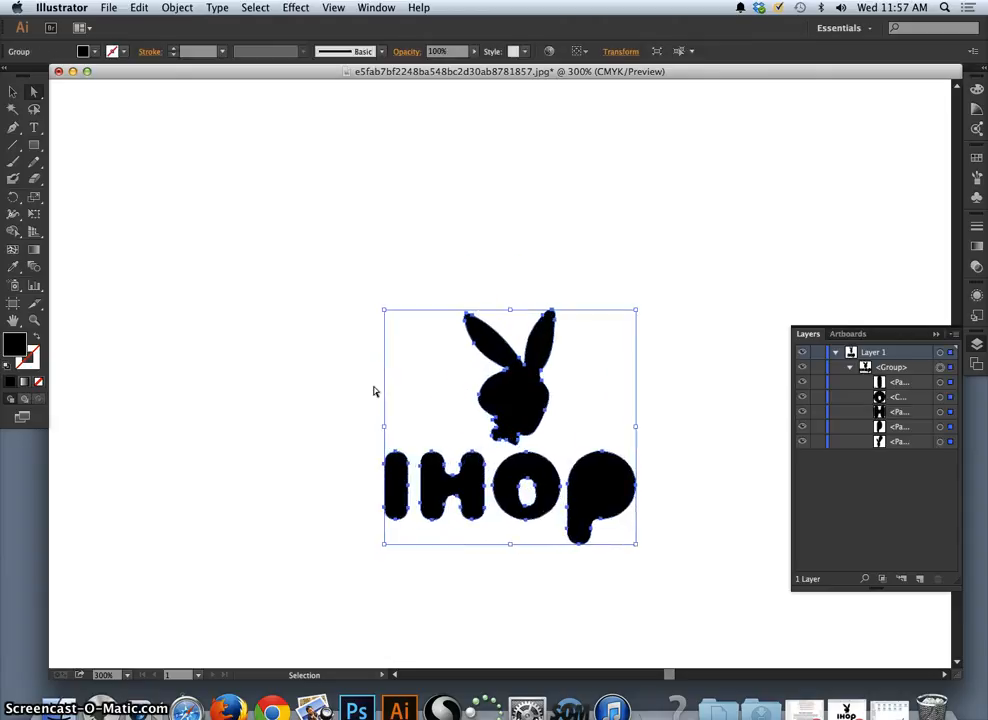
{"action": "key", "text": "super+z"}
{"action": "key", "text": "super+z"}
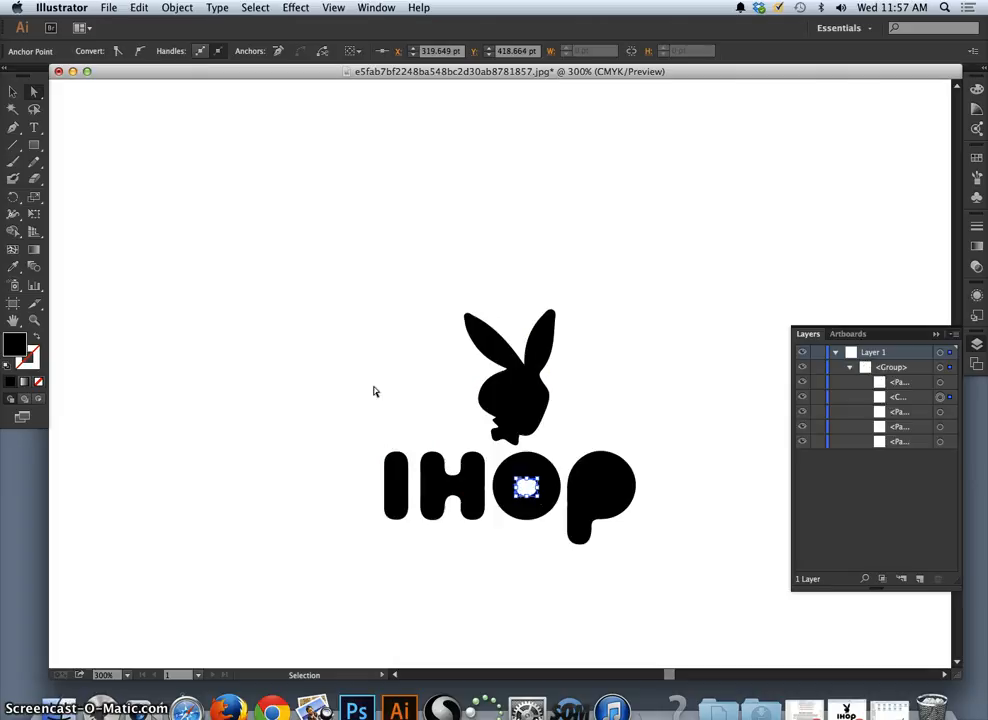
{"action": "key", "text": "super+z"}
{"action": "key", "text": "super+z"}
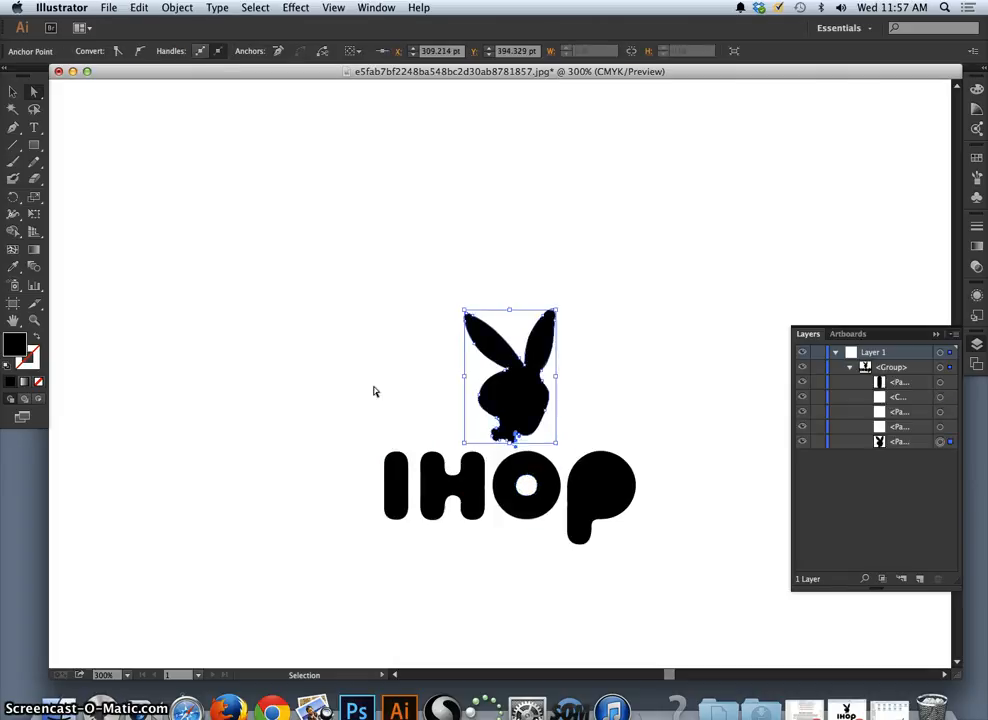
{"action": "key", "text": "super+z"}
{"action": "key", "text": "super+z"}
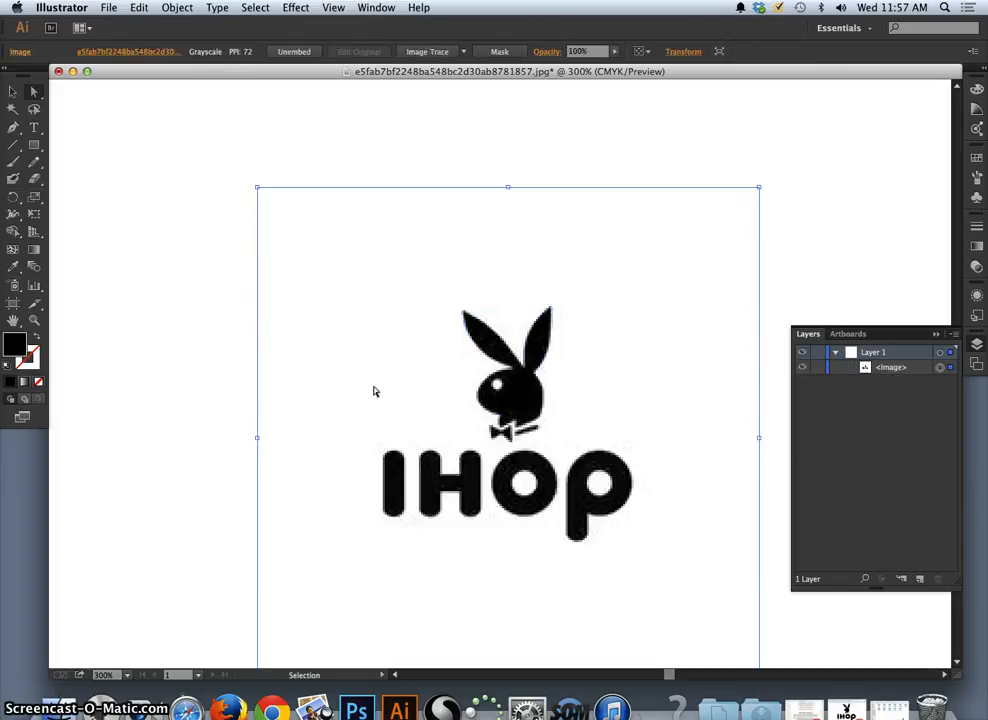
{"action": "key", "text": "a"}
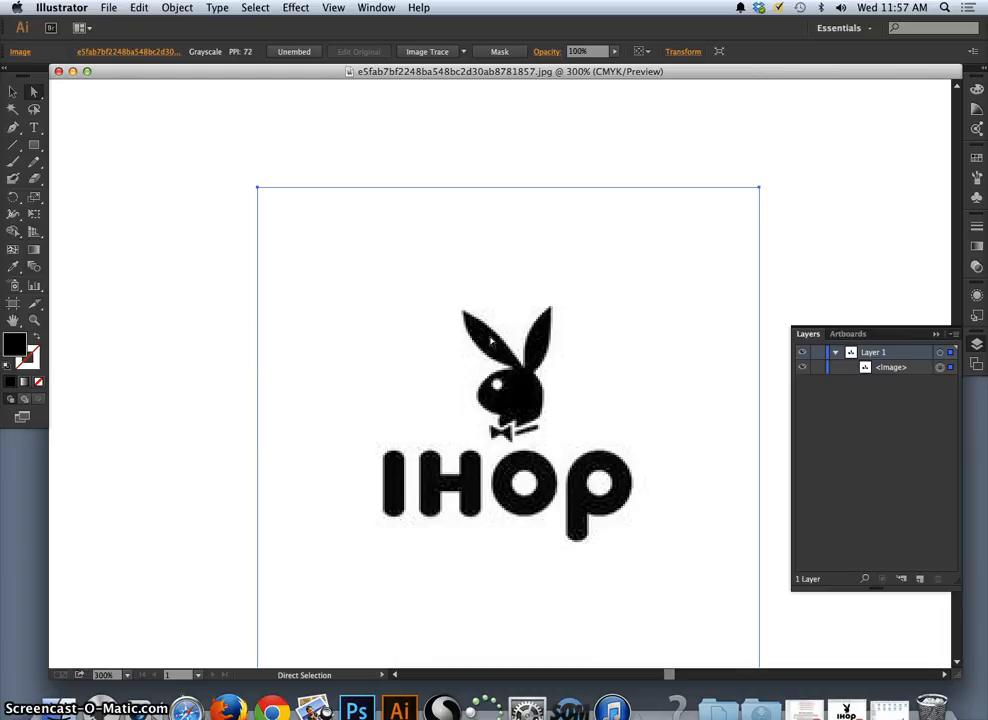
Step: Trace the original logo image with the Silhouettes preset
{"action": "scroll", "coordinate": [491, 341], "scroll_direction": "down", "scroll_amount": 2}
{"action": "scroll", "coordinate": [491, 341], "scroll_direction": "down", "scroll_amount": 3}
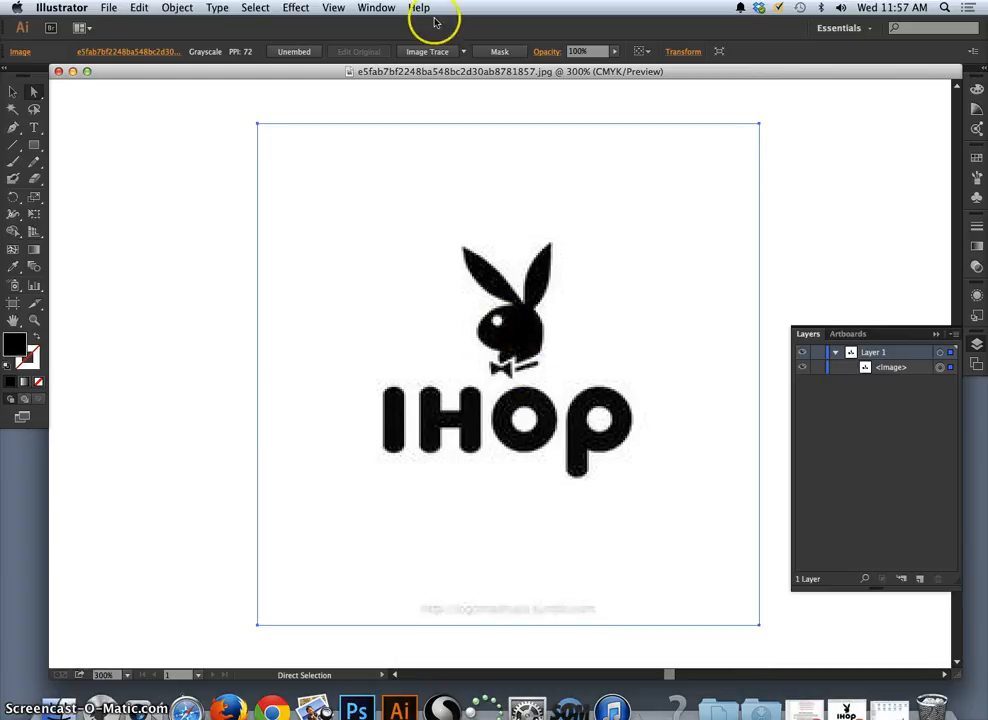
{"action": "left_click", "coordinate": [463, 51]}
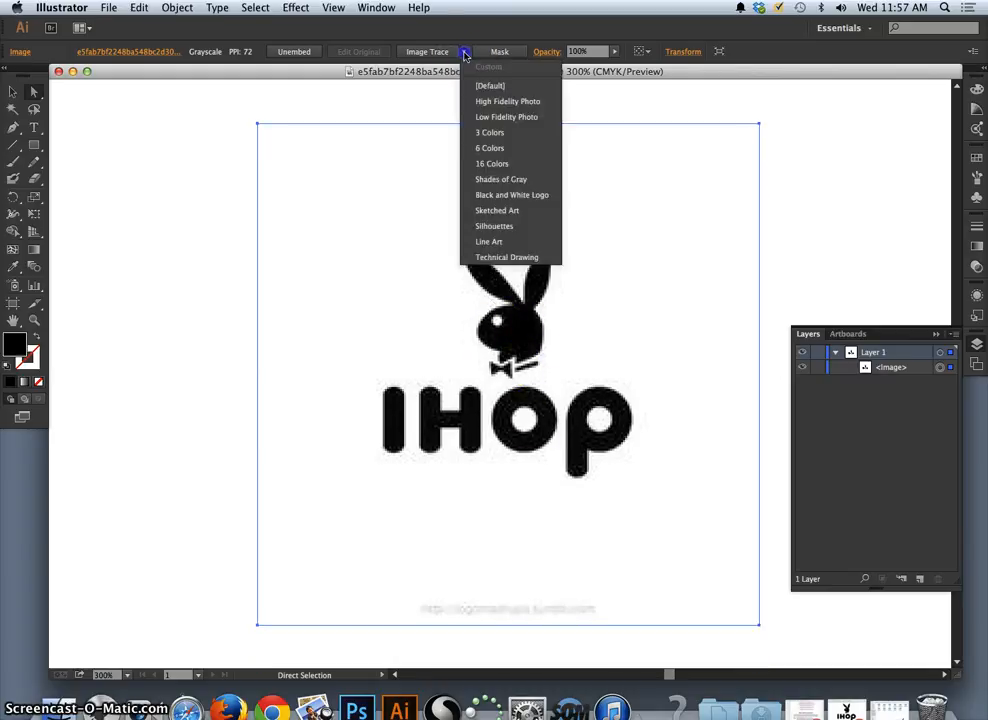
{"action": "left_click", "coordinate": [494, 227]}
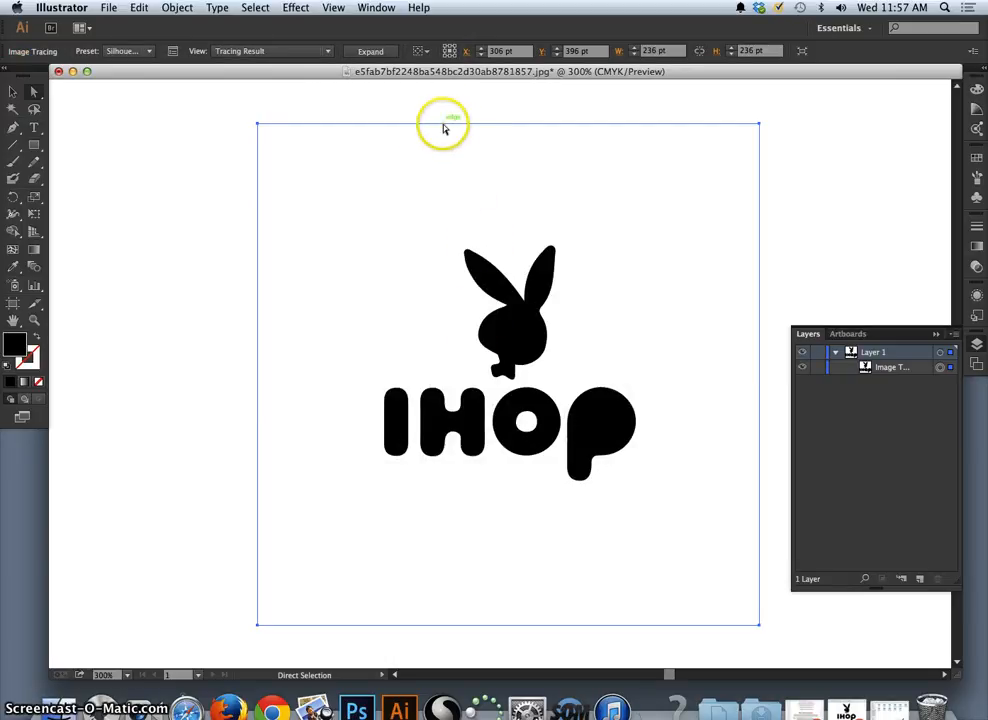
{"action": "left_click", "coordinate": [425, 52]}
{"action": "left_click", "coordinate": [426, 55]}
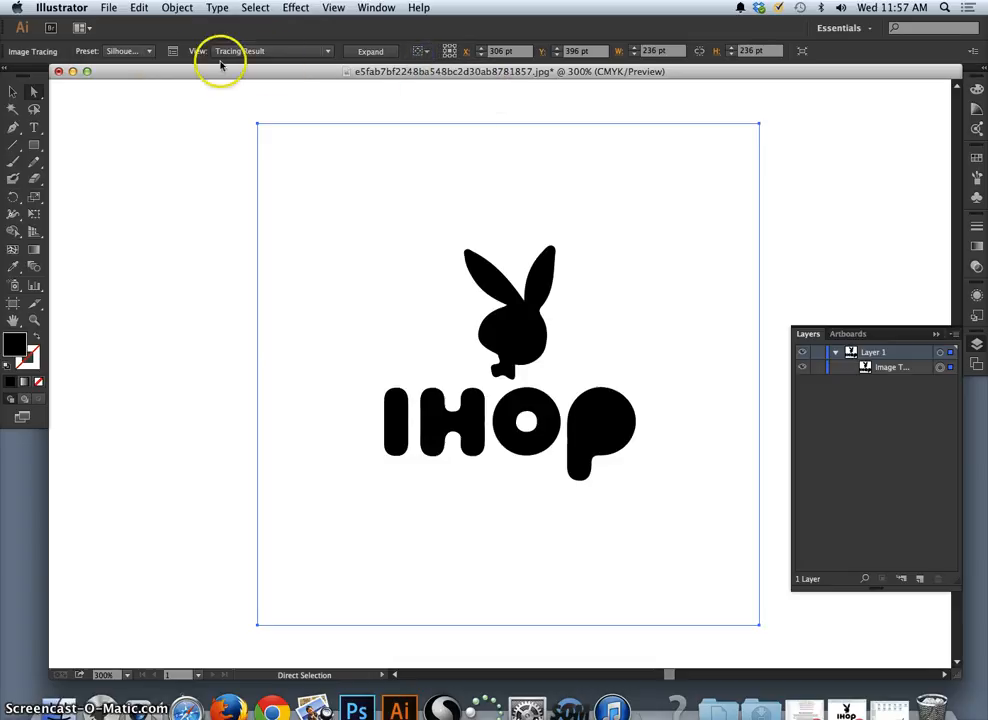
Step: Review the preset, view and mode options of the Image Trace settings, and display the tracing as Outlines
{"action": "left_click", "coordinate": [150, 53]}
{"action": "left_click", "coordinate": [150, 53]}
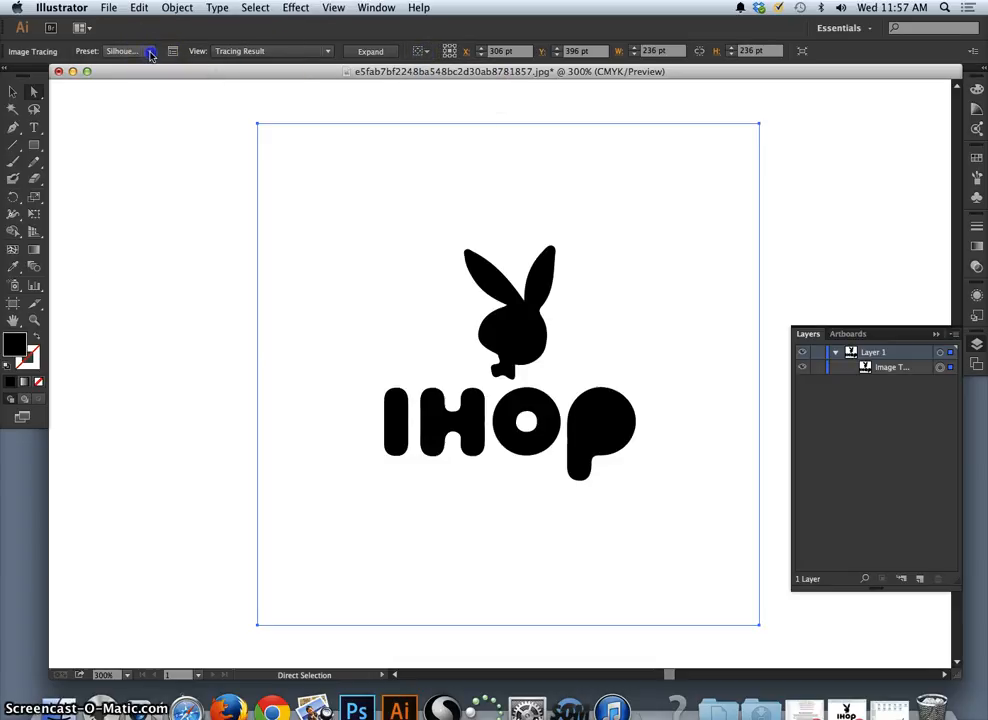
{"action": "left_click", "coordinate": [326, 53]}
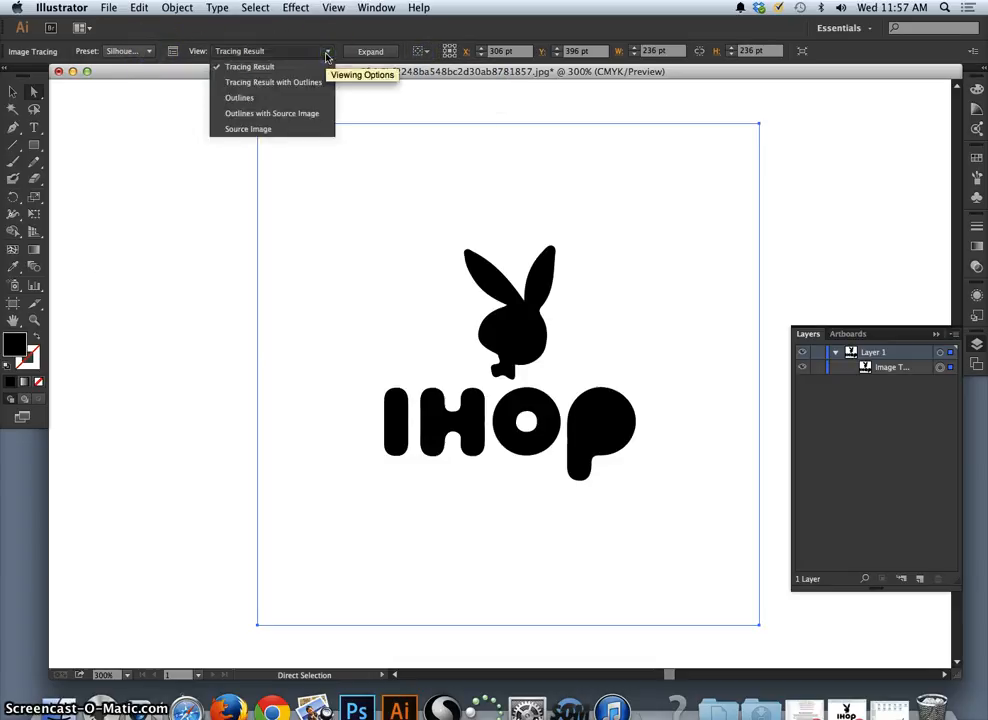
{"action": "left_click", "coordinate": [326, 53]}
{"action": "left_click", "coordinate": [172, 52]}
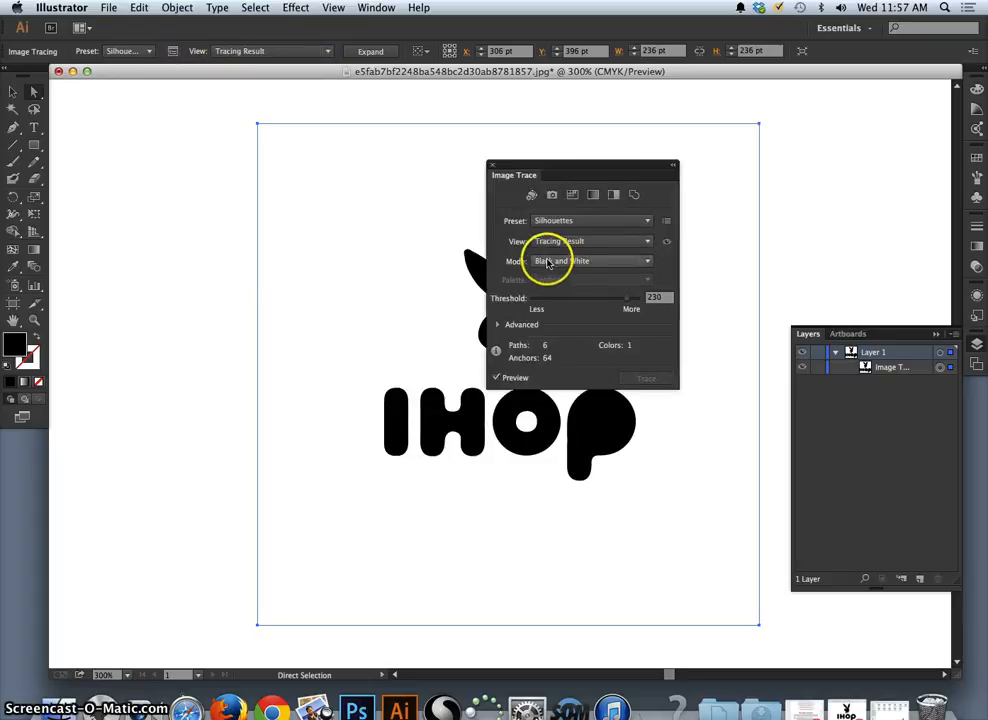
{"action": "left_click", "coordinate": [597, 261]}
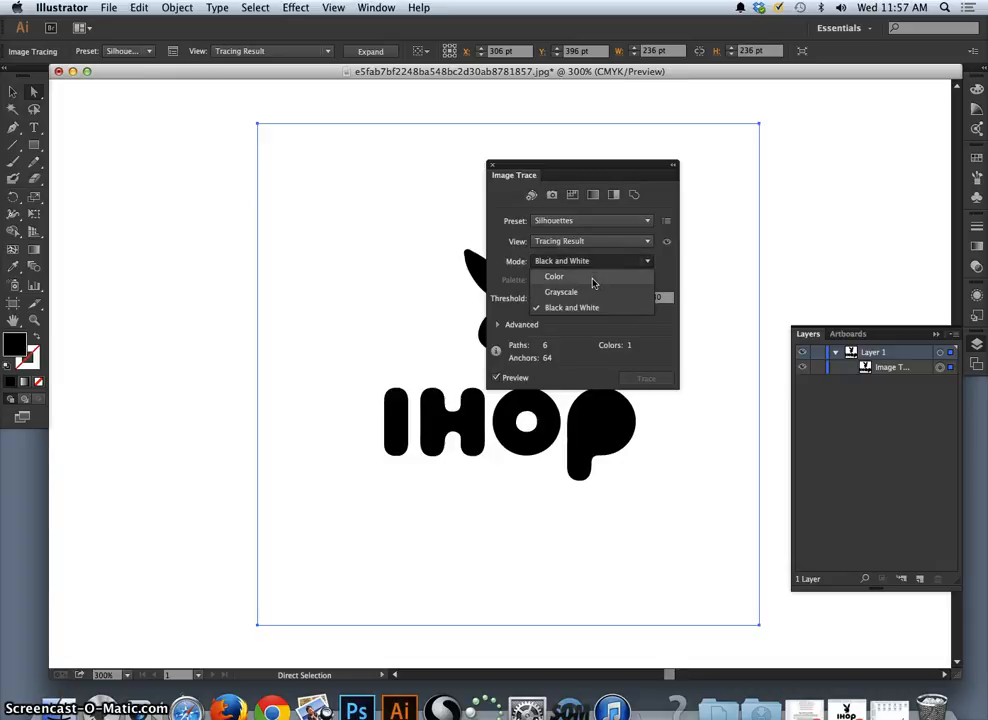
{"action": "left_click", "coordinate": [664, 261]}
{"action": "left_click", "coordinate": [645, 241]}
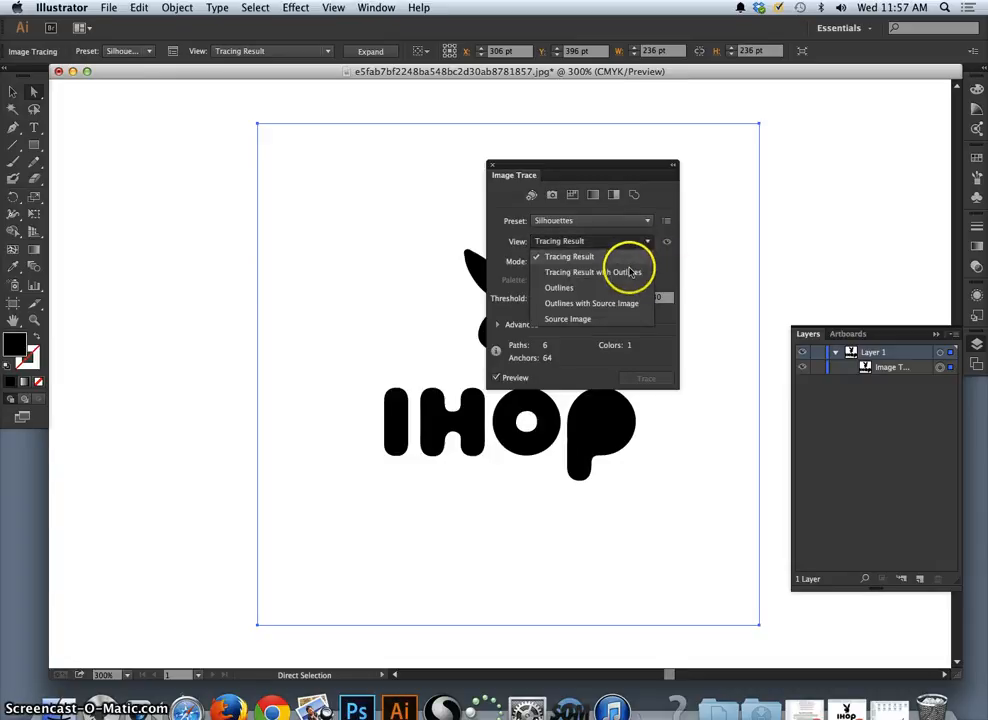
{"action": "left_click", "coordinate": [575, 290]}
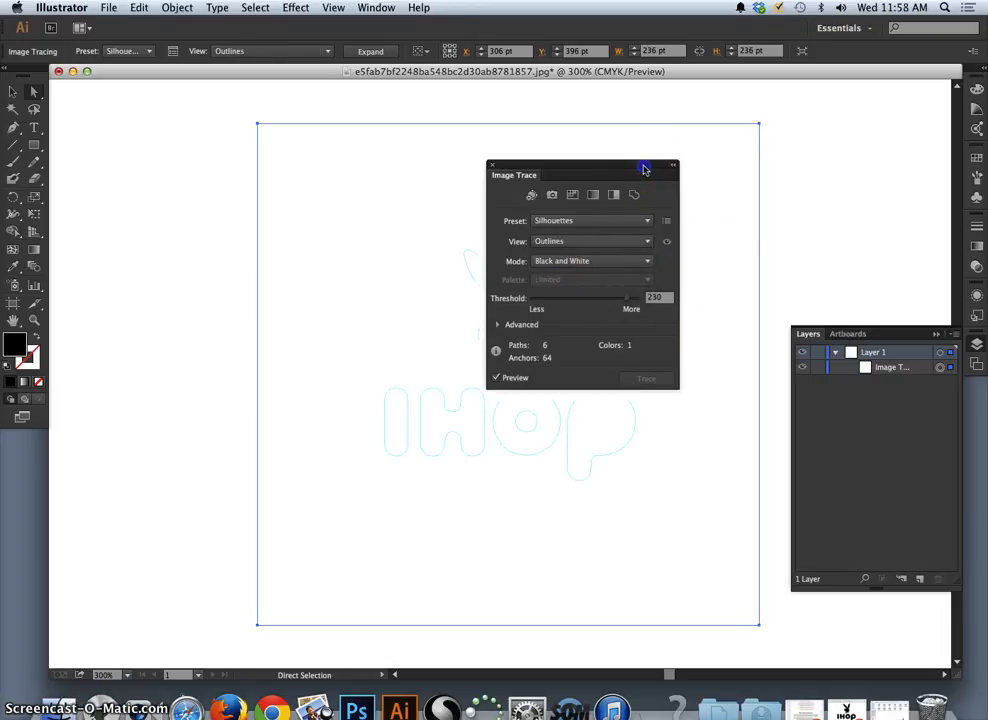
{"action": "left_click_drag", "start_coordinate": [644, 168], "coordinate": [820, 116]}
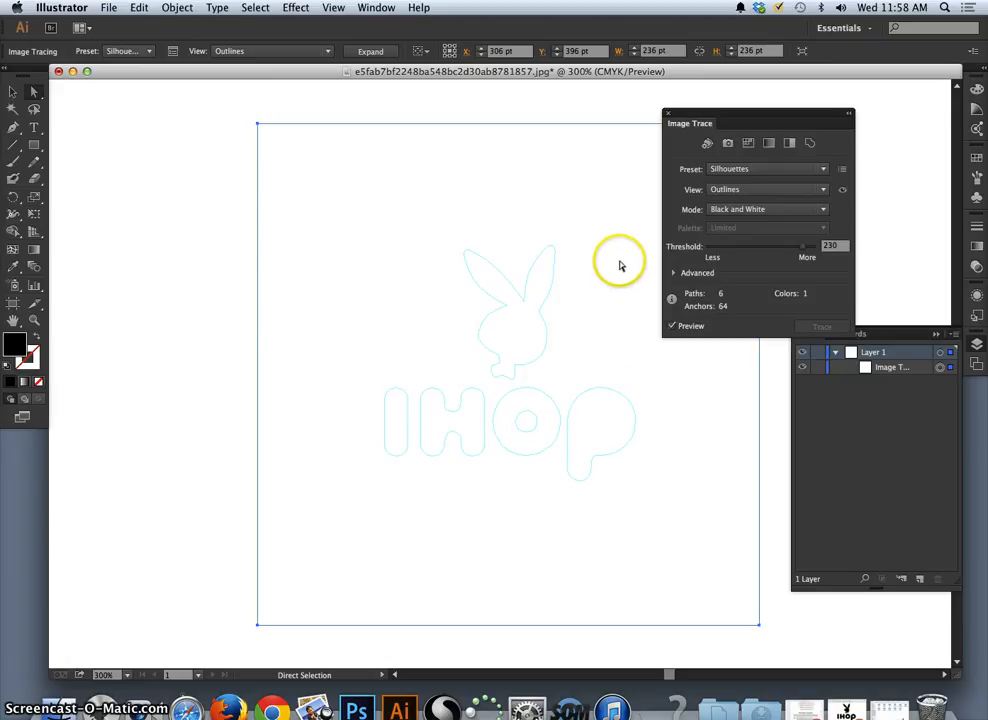
Step: Expand the tracing into editable paths, swap the logo's fill and stroke, and deselect it
{"action": "left_click", "coordinate": [381, 53]}
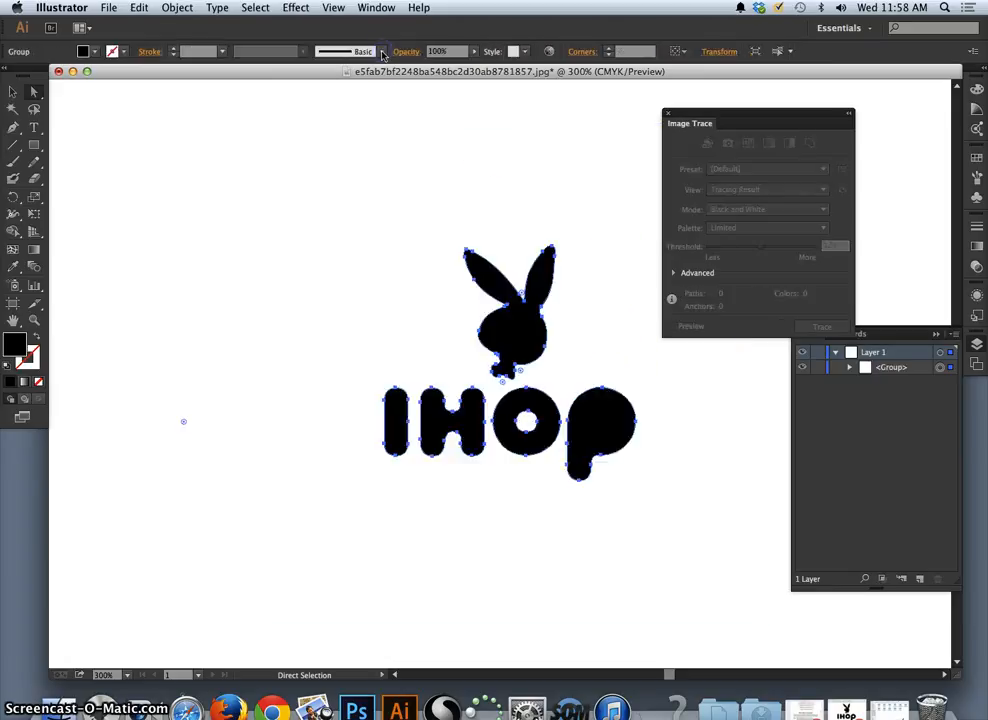
{"action": "left_click", "coordinate": [527, 337]}
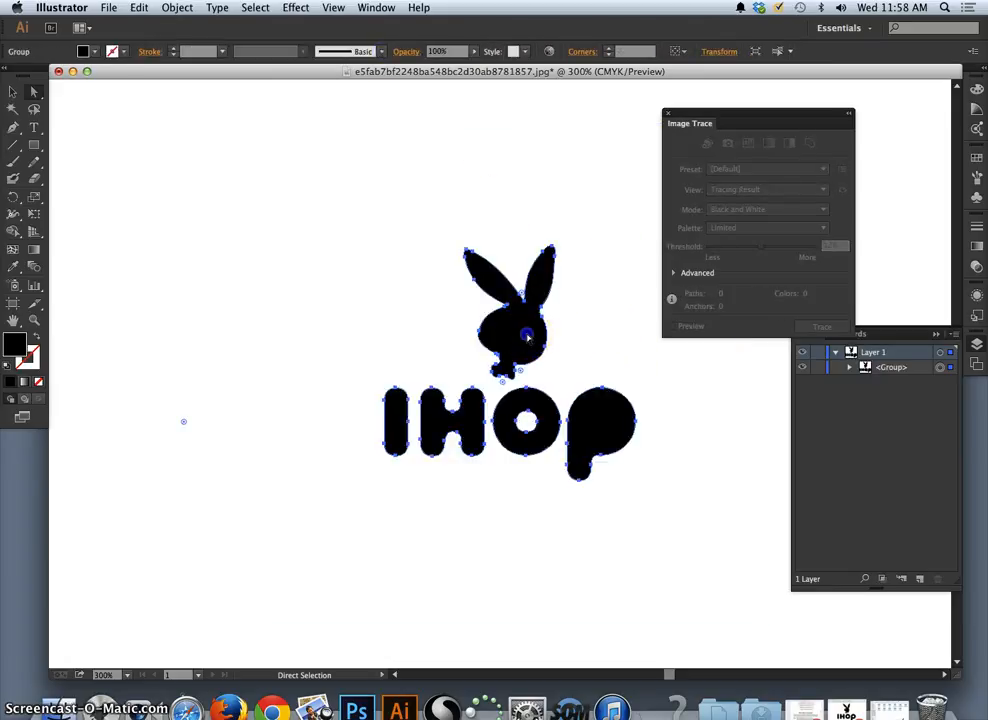
{"action": "key", "text": "super"}
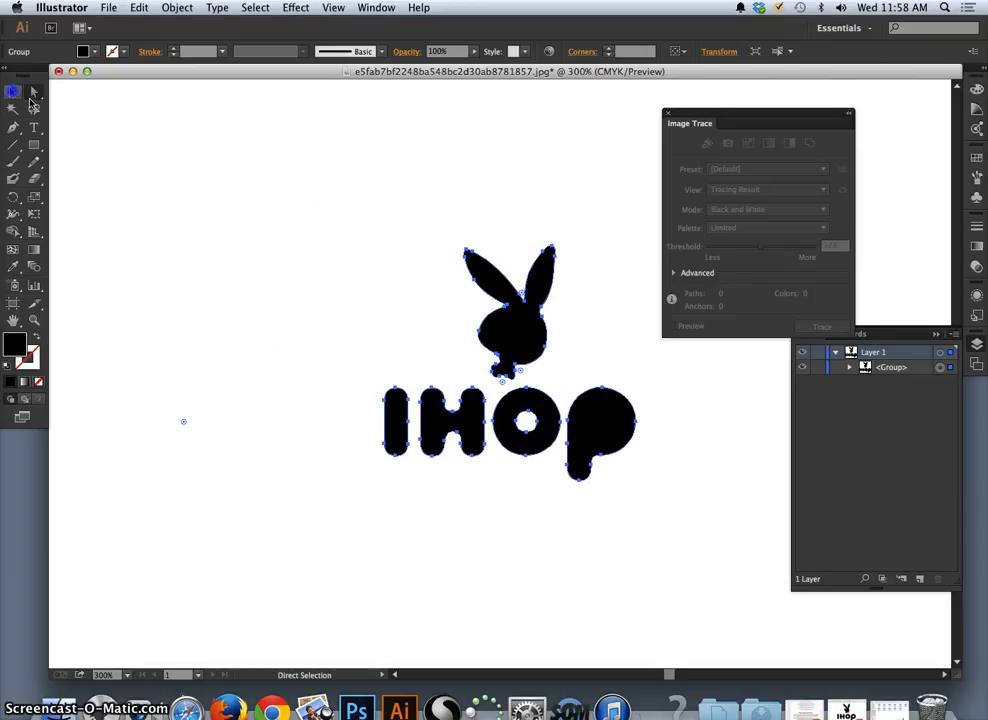
{"action": "left_click", "coordinate": [13, 91]}
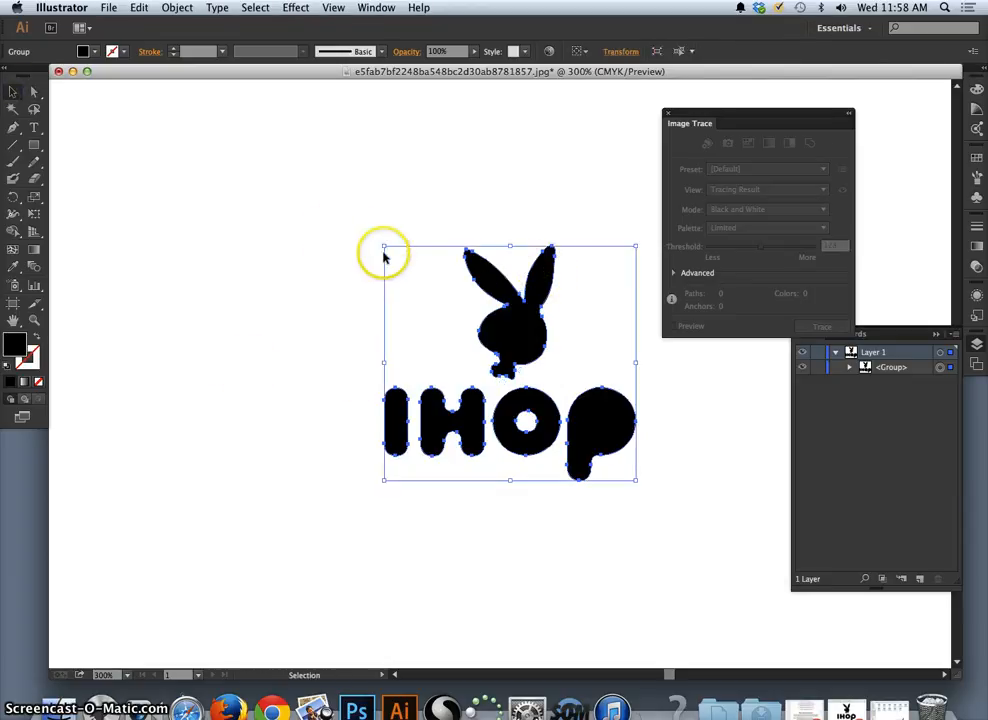
{"action": "left_click", "coordinate": [37, 339]}
{"action": "left_click", "coordinate": [210, 337]}
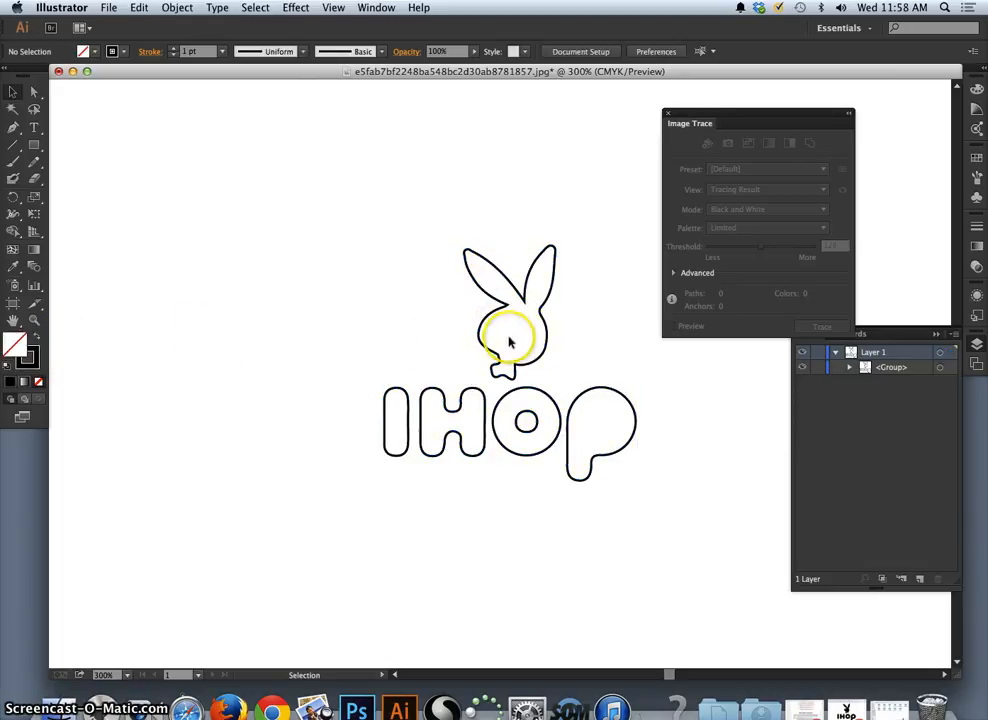
Step: Select the outlined logo group and set its stroke colour to EA1C1C
{"action": "scroll", "coordinate": [509, 343], "scroll_direction": "up", "scroll_amount": 5}
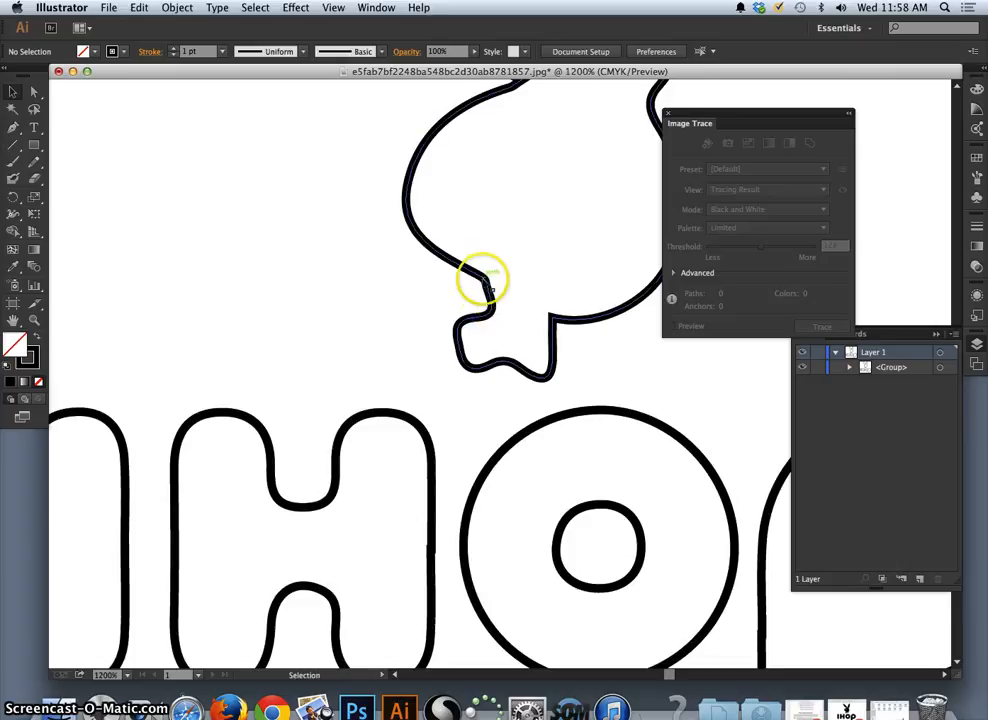
{"action": "scroll", "coordinate": [466, 148], "scroll_direction": "up", "scroll_amount": 1}
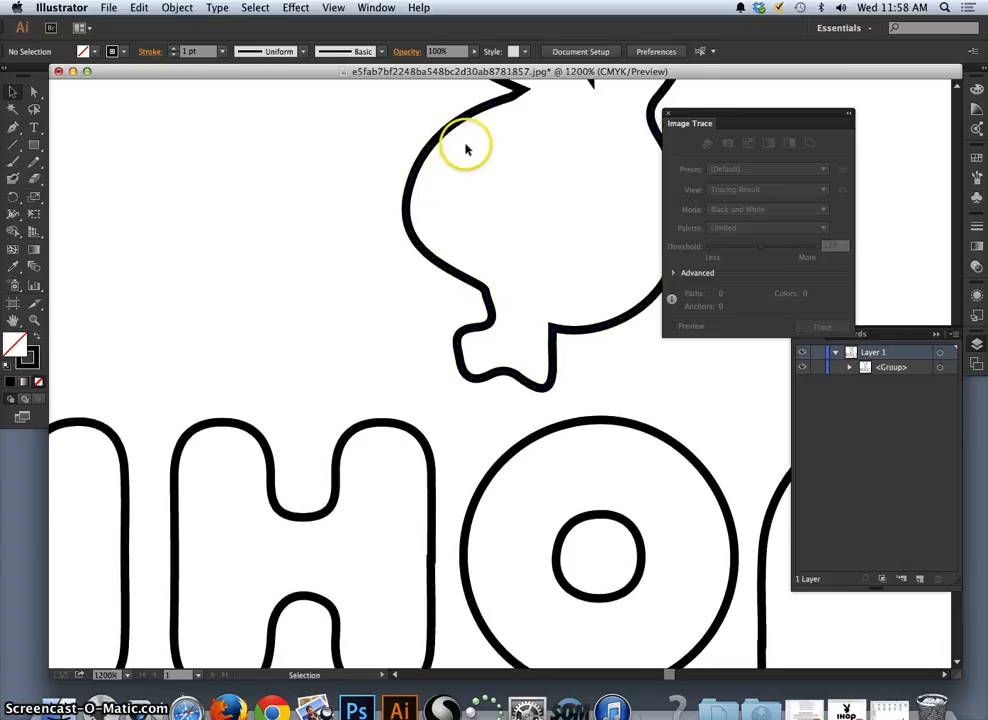
{"action": "scroll", "coordinate": [466, 148], "scroll_direction": "down", "scroll_amount": 3}
{"action": "scroll", "coordinate": [466, 148], "scroll_direction": "up", "scroll_amount": 8}
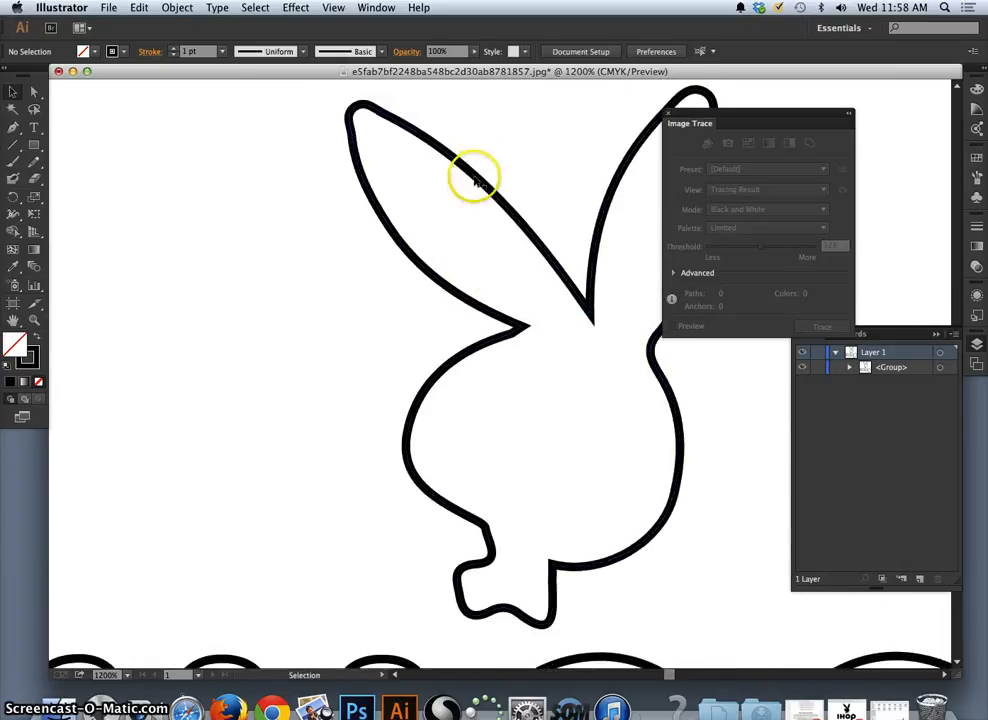
{"action": "left_click", "coordinate": [474, 173]}
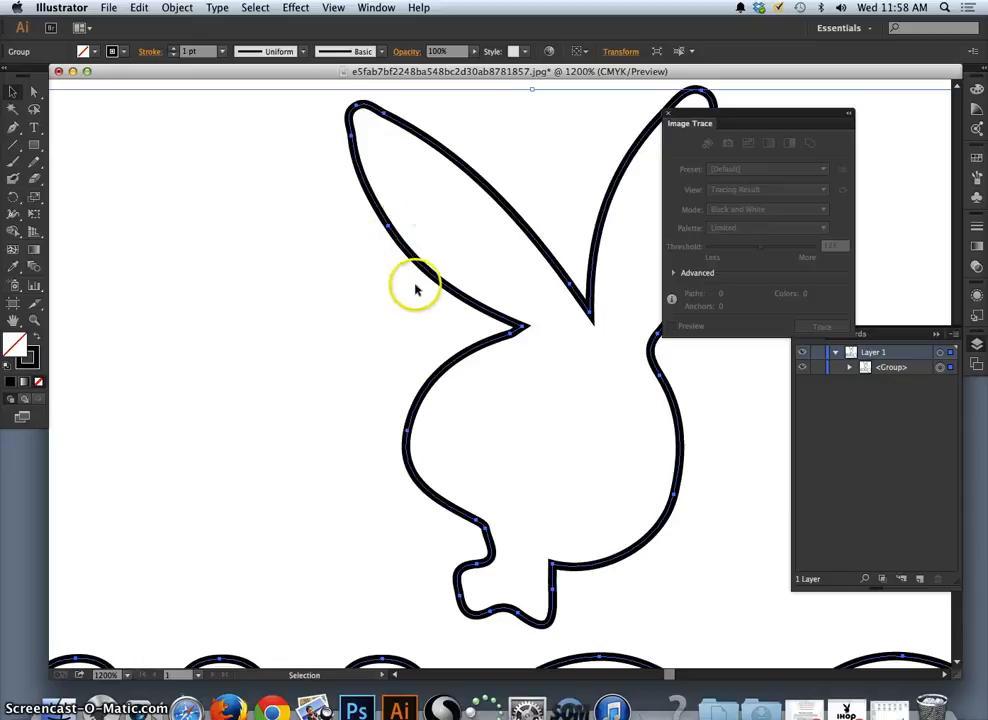
{"action": "left_click", "coordinate": [123, 53]}
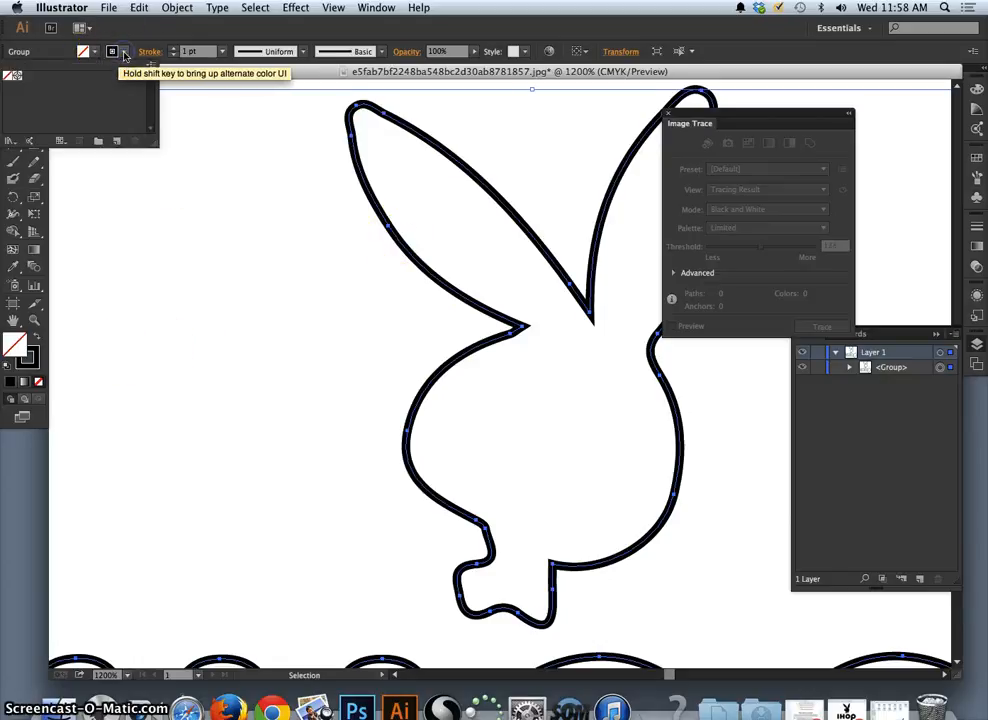
{"action": "left_click", "coordinate": [124, 52]}
{"action": "double_click", "coordinate": [30, 355]}
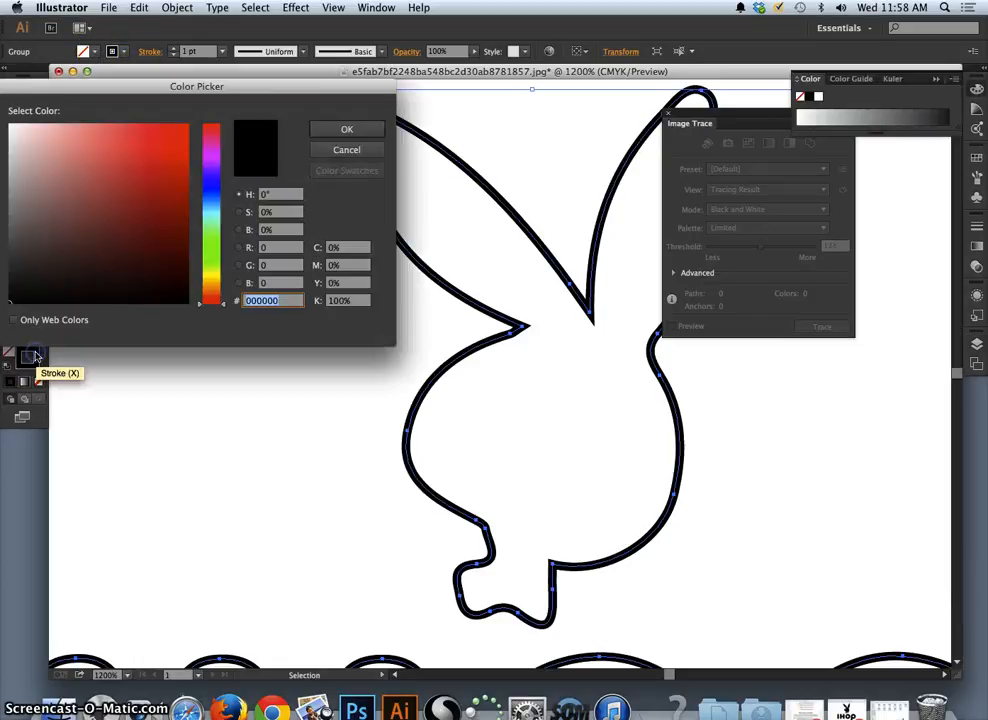
{"action": "left_click", "coordinate": [167, 140]}
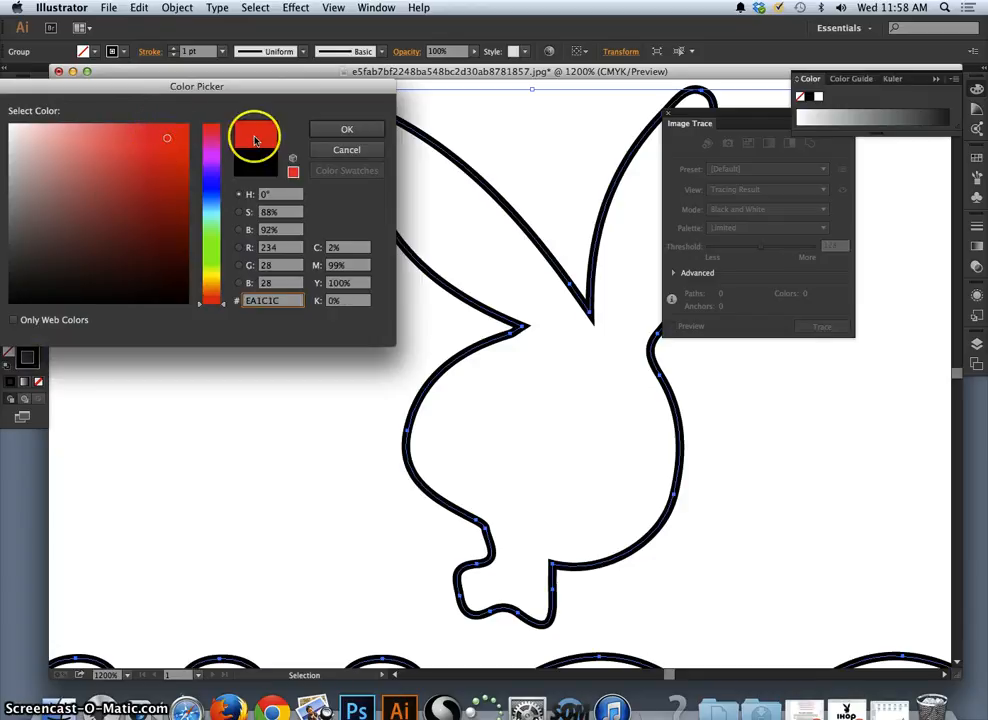
{"action": "left_click", "coordinate": [342, 128]}
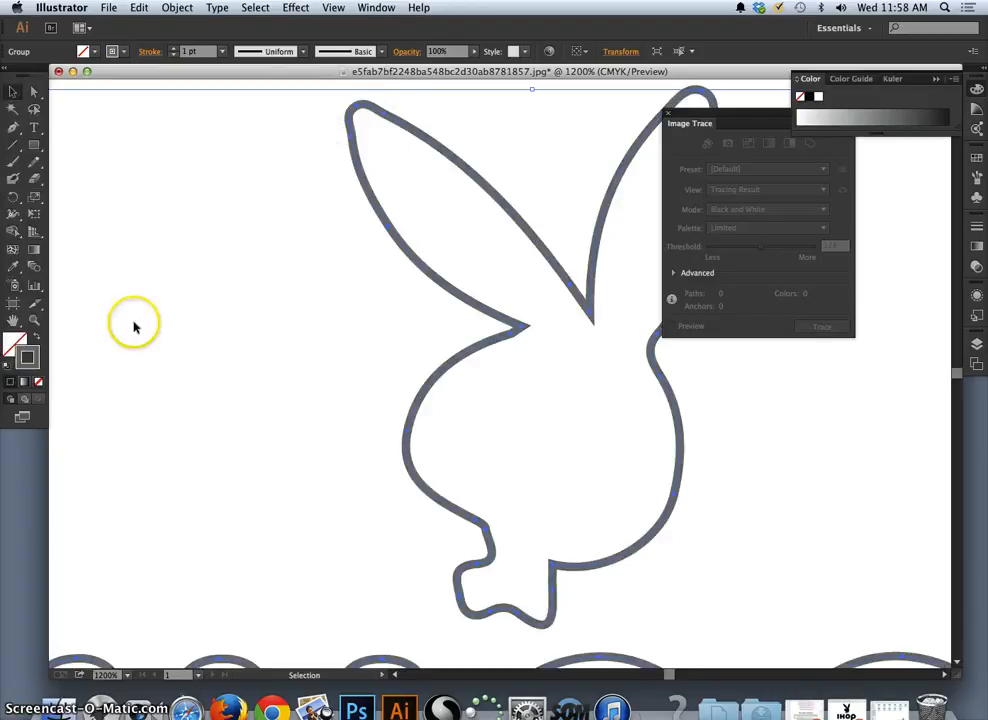
Step: Create a new Letter-size document with the Print profile, and switch back to the traced logo document
{"action": "left_click", "coordinate": [109, 7]}
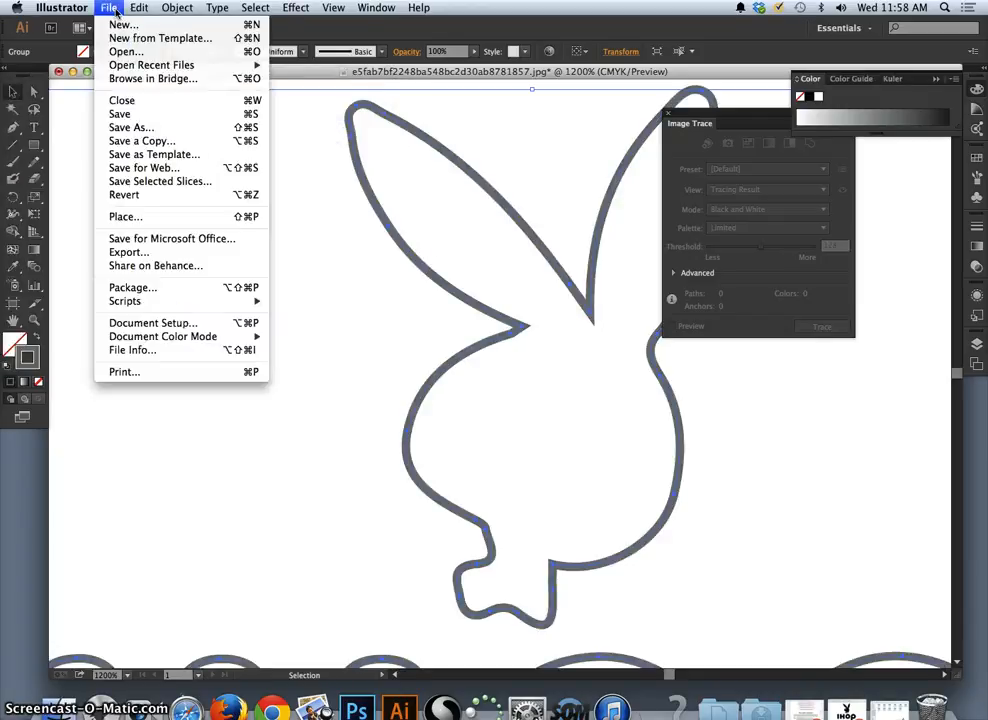
{"action": "left_click", "coordinate": [294, 128]}
{"action": "left_click", "coordinate": [110, 8]}
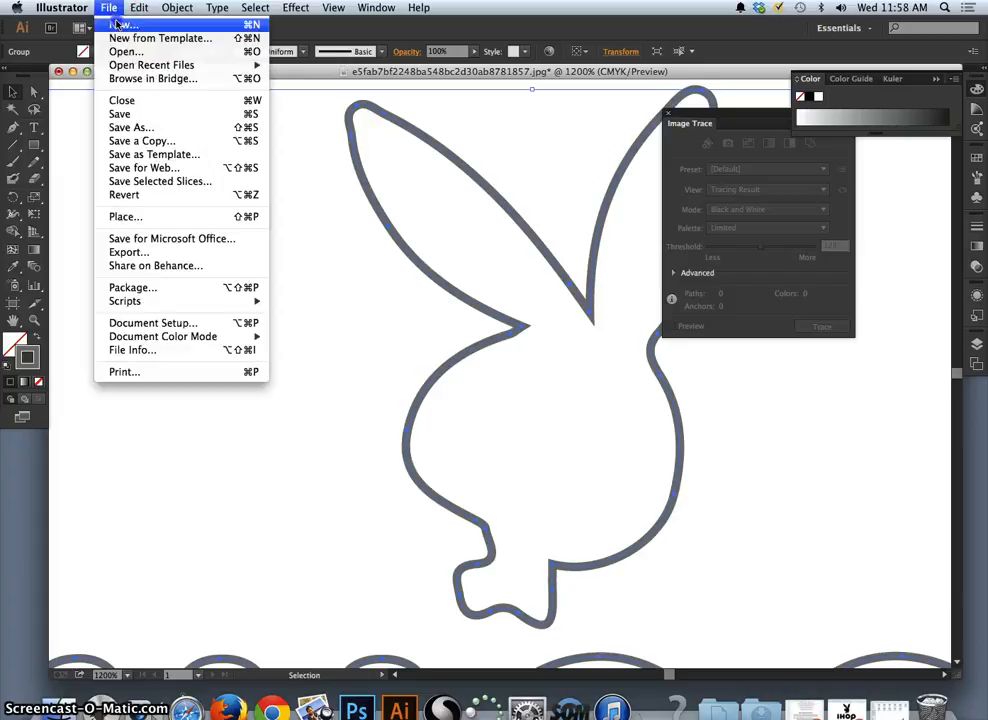
{"action": "left_click", "coordinate": [348, 154]}
{"action": "key", "text": "super+n"}
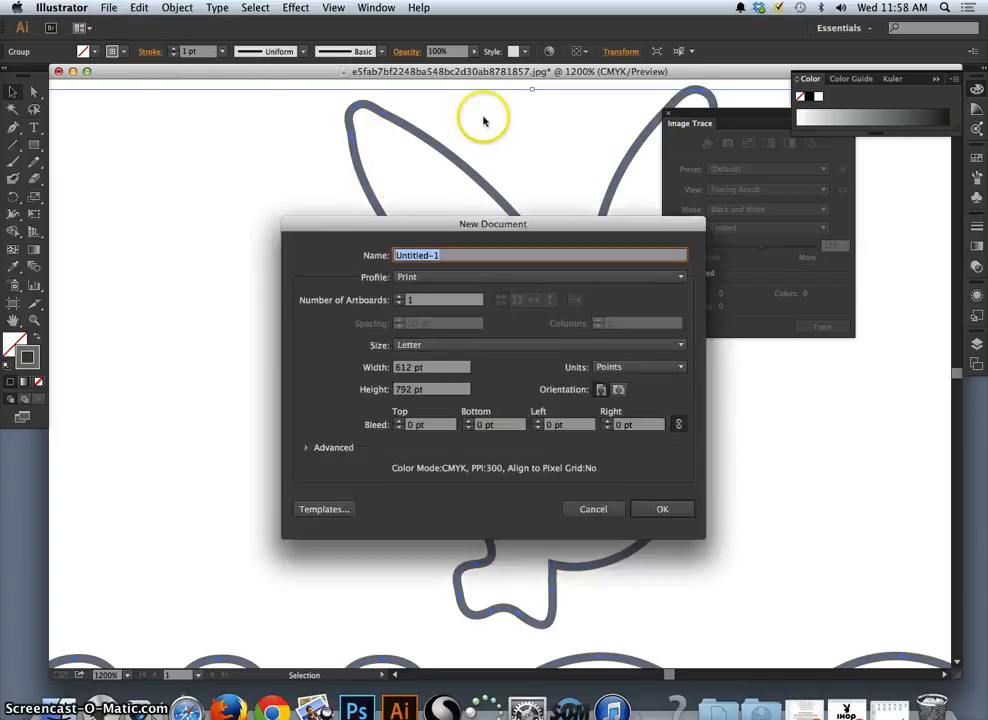
{"action": "left_click", "coordinate": [430, 278]}
{"action": "left_click", "coordinate": [428, 280]}
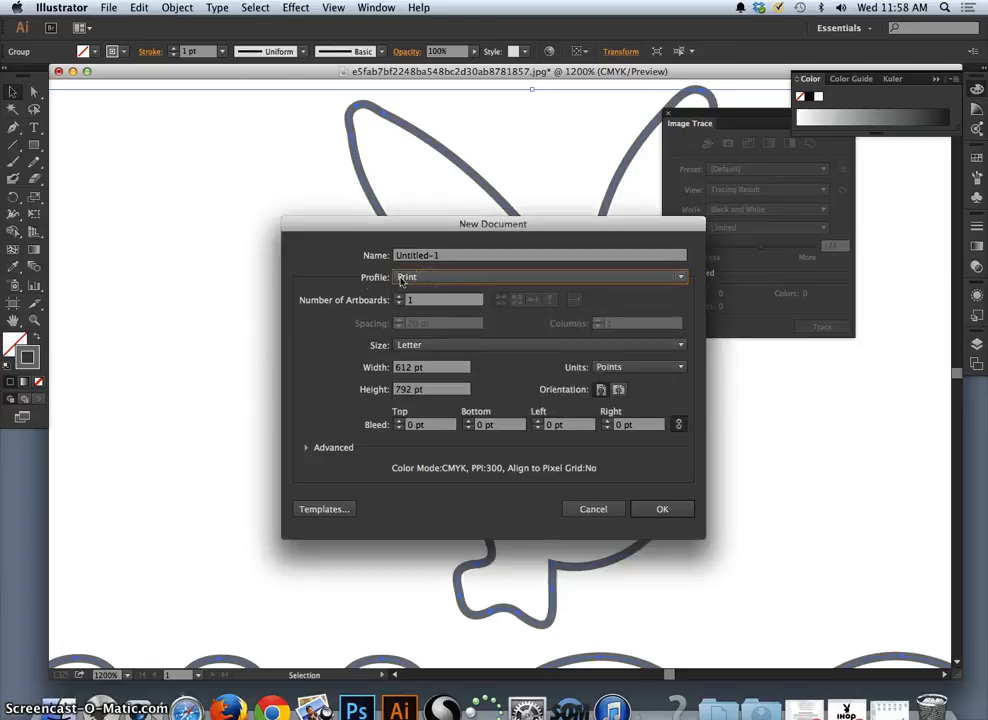
{"action": "left_click", "coordinate": [652, 510]}
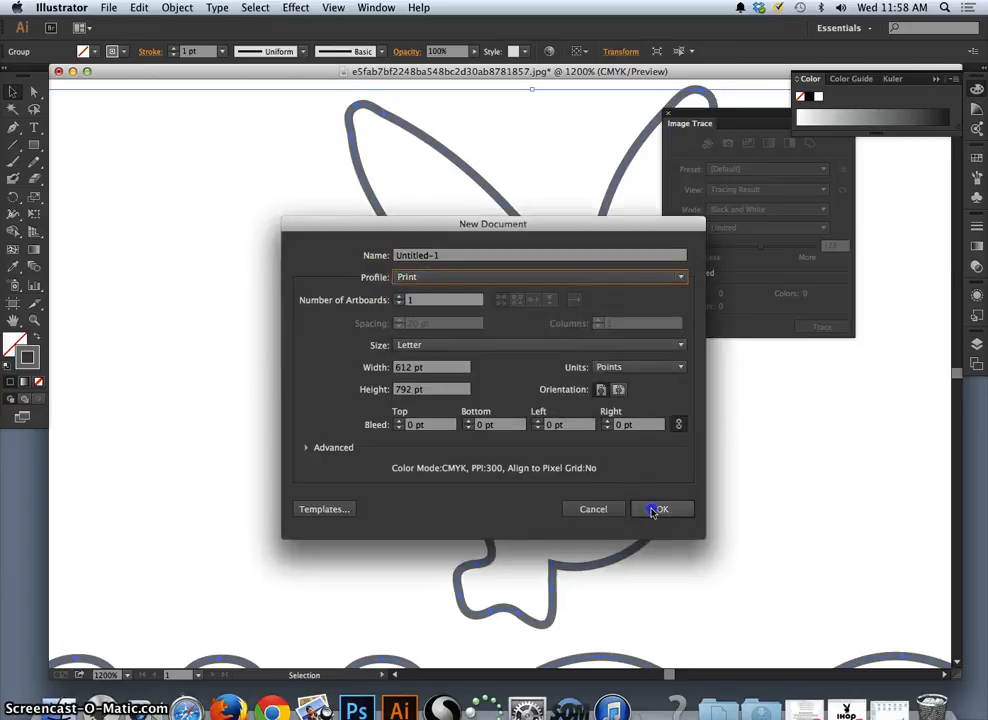
{"action": "left_click", "coordinate": [291, 92]}
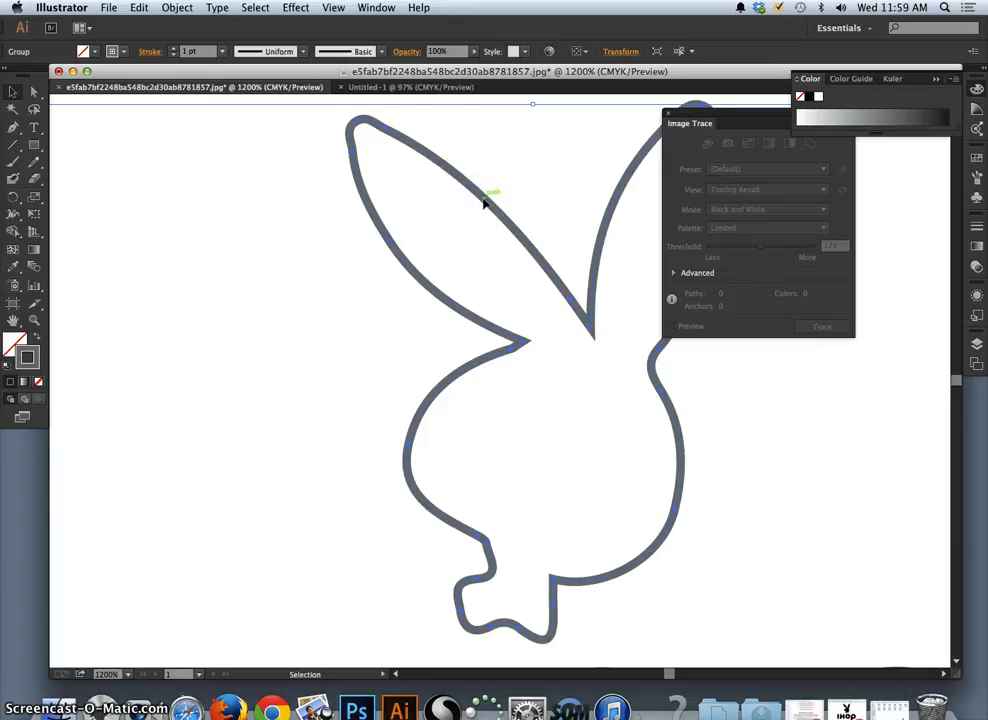
Step: Paste the outlined logo group into the new Untitled-1 document
{"action": "left_click", "coordinate": [397, 87]}
{"action": "key", "text": "super+v"}
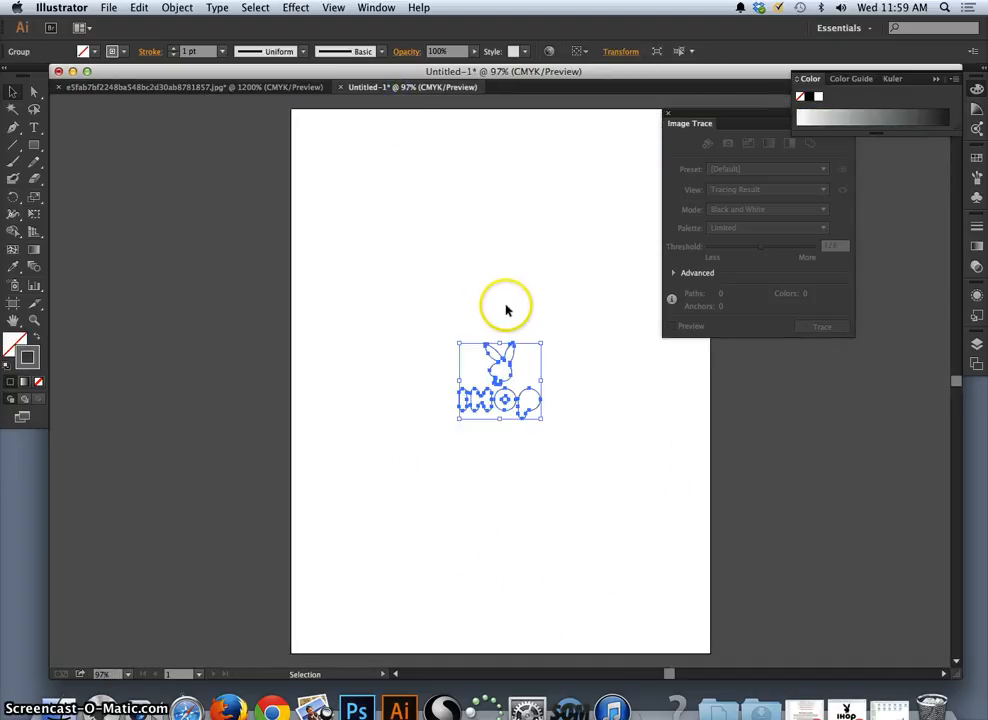
Step: Try to set the pasted logo's stroke to red E81C1C, and choose a red stroke swatch with nothing selected
{"action": "double_click", "coordinate": [27, 357]}
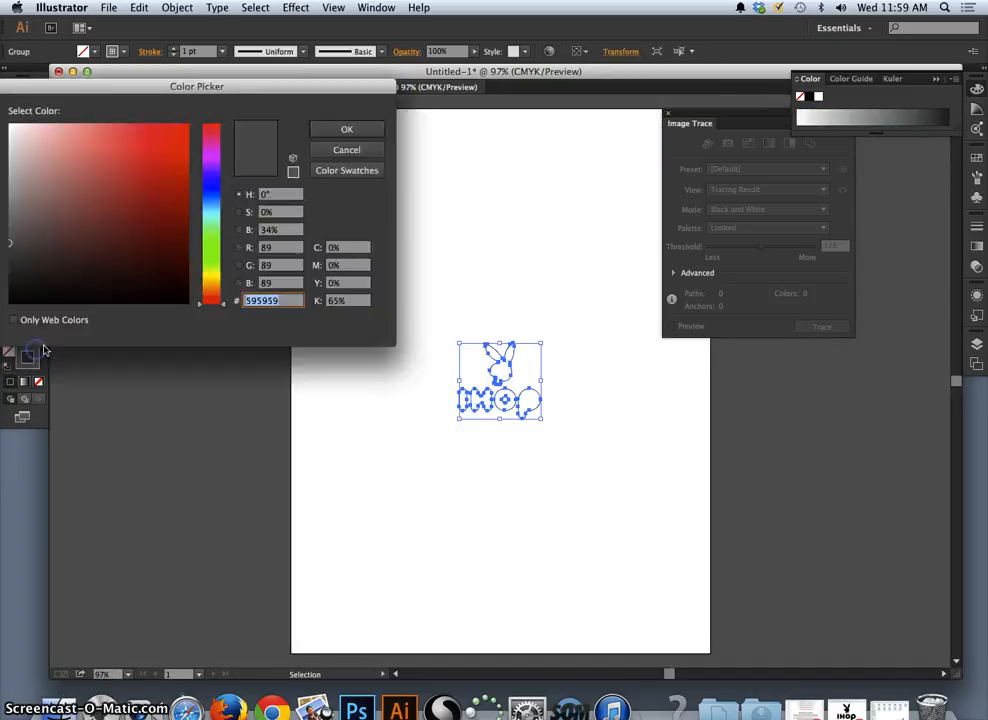
{"action": "left_click", "coordinate": [166, 137]}
{"action": "left_click", "coordinate": [346, 129]}
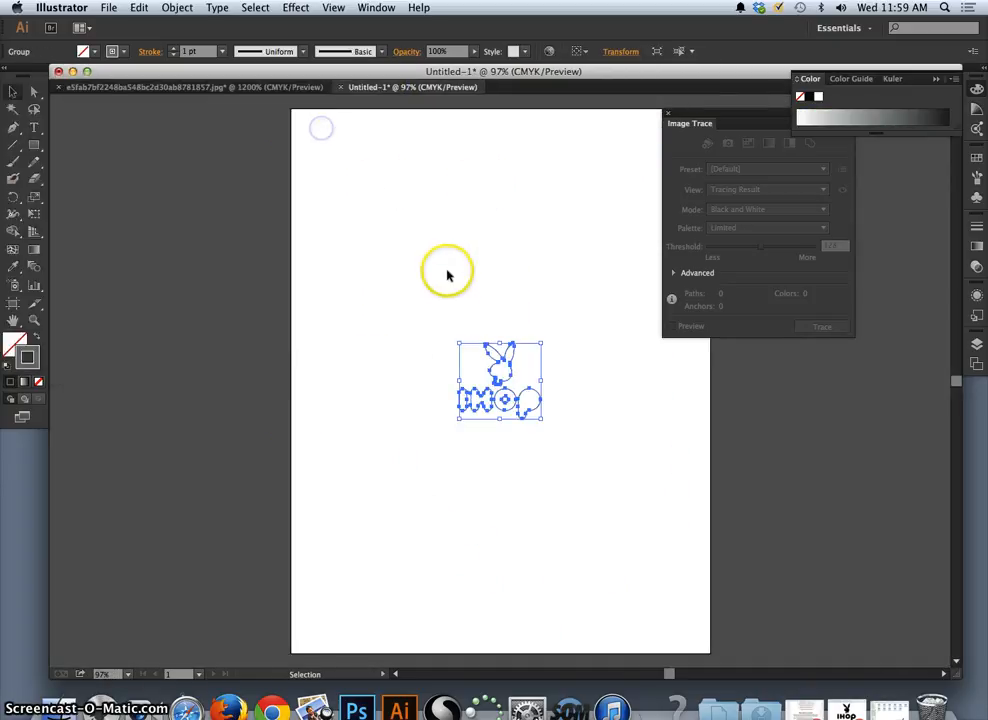
{"action": "left_click", "coordinate": [448, 280]}
{"action": "double_click", "coordinate": [27, 357]}
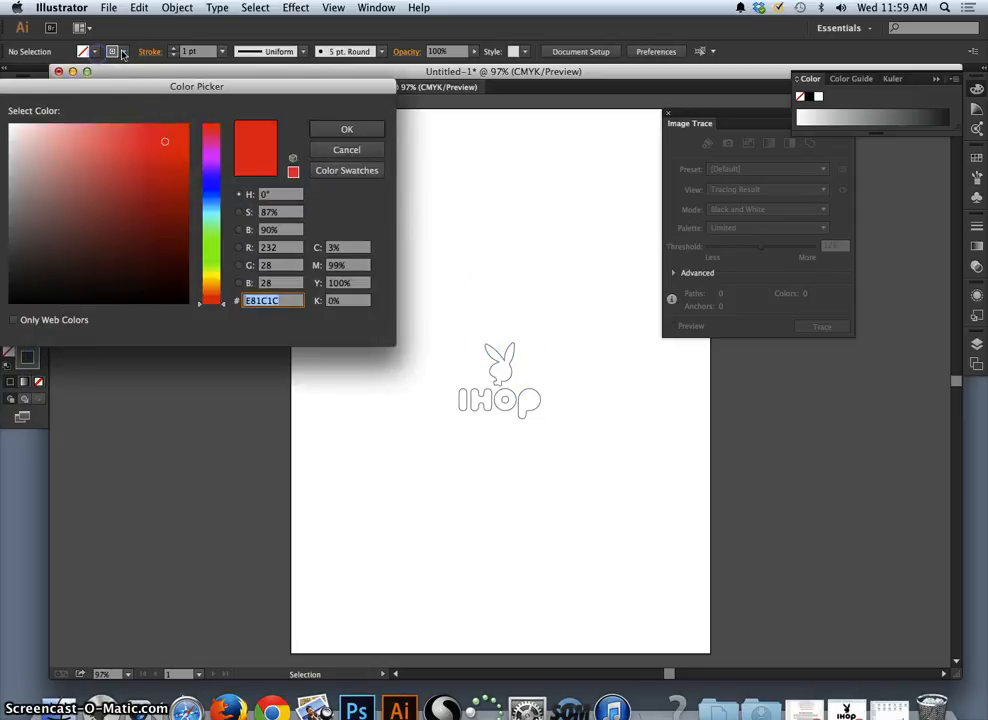
{"action": "left_click", "coordinate": [346, 129]}
{"action": "left_click", "coordinate": [114, 51]}
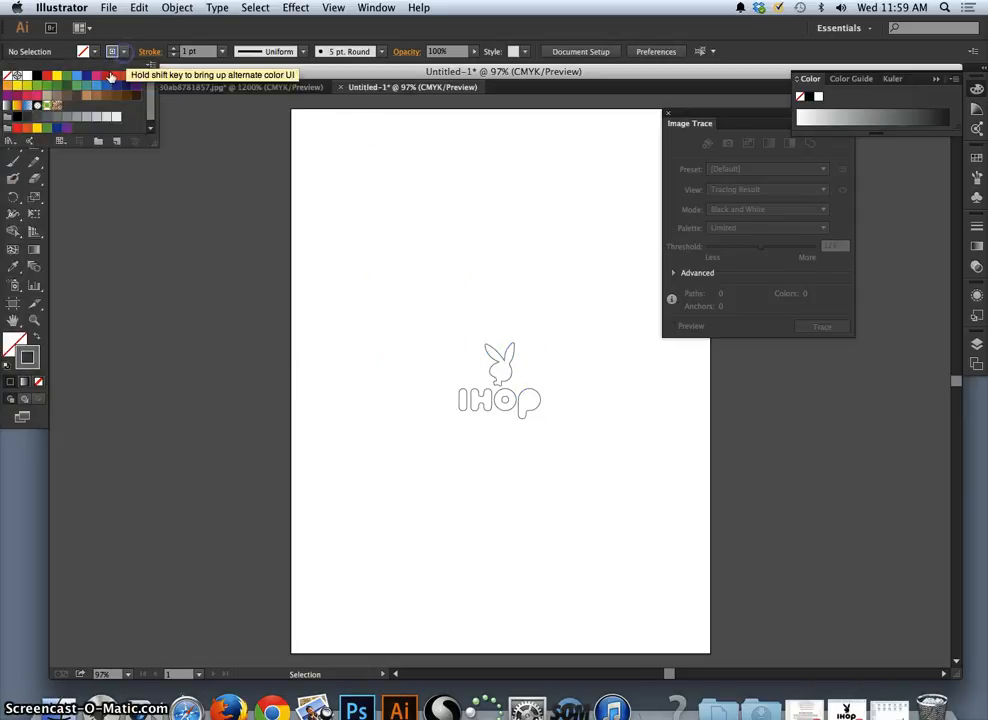
{"action": "left_click", "coordinate": [112, 79]}
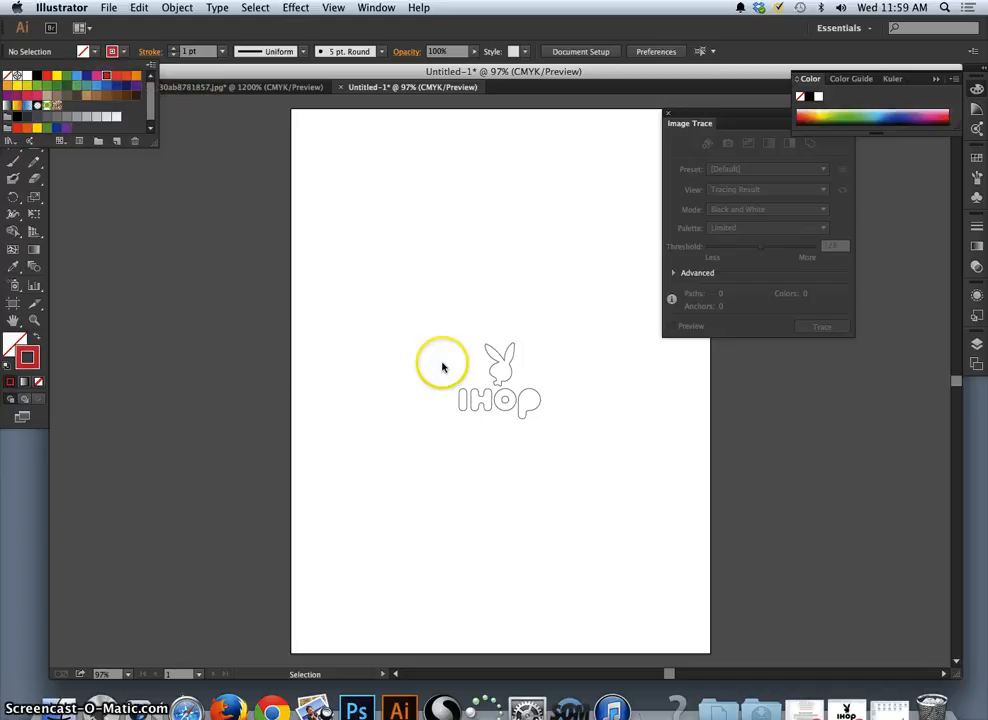
Step: Select the whole pasted logo, apply a red swatch to its stroke, and deselect it
{"action": "left_click", "coordinate": [433, 334]}
{"action": "left_click_drag", "start_coordinate": [565, 436], "coordinate": [565, 434]}
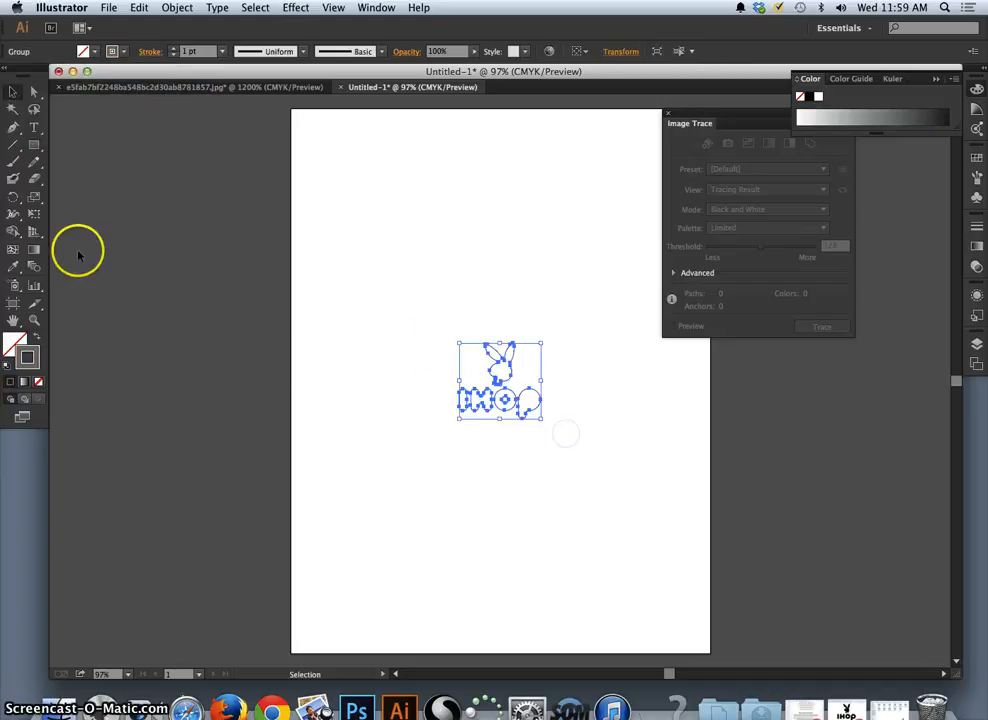
{"action": "left_click", "coordinate": [113, 51]}
{"action": "left_click", "coordinate": [115, 84]}
{"action": "left_click", "coordinate": [366, 282]}
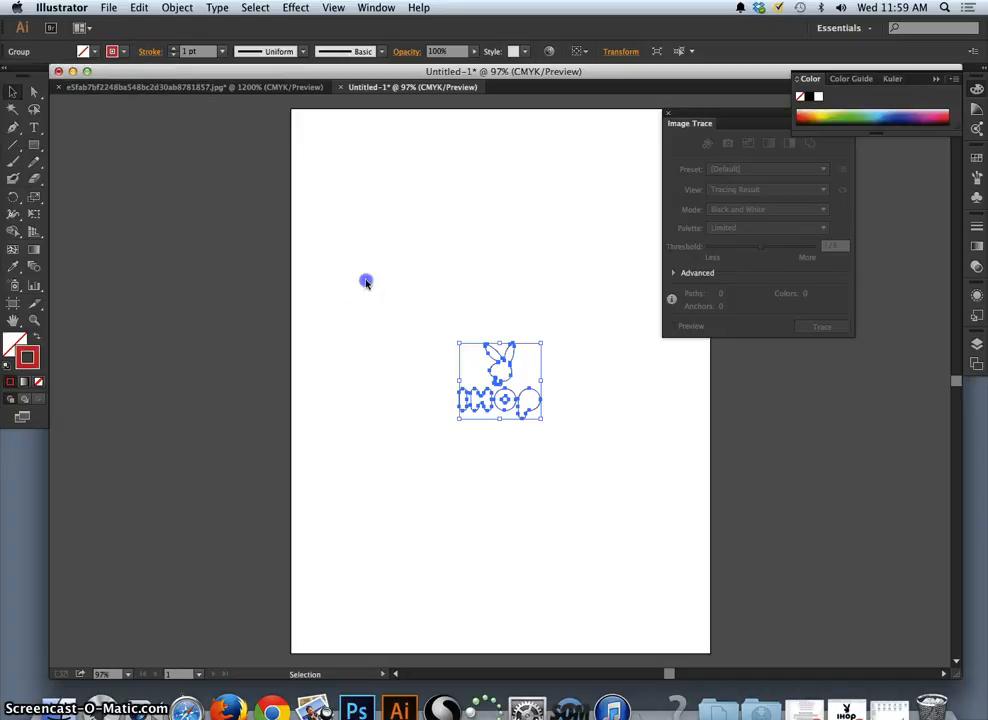
{"action": "left_click", "coordinate": [428, 420]}
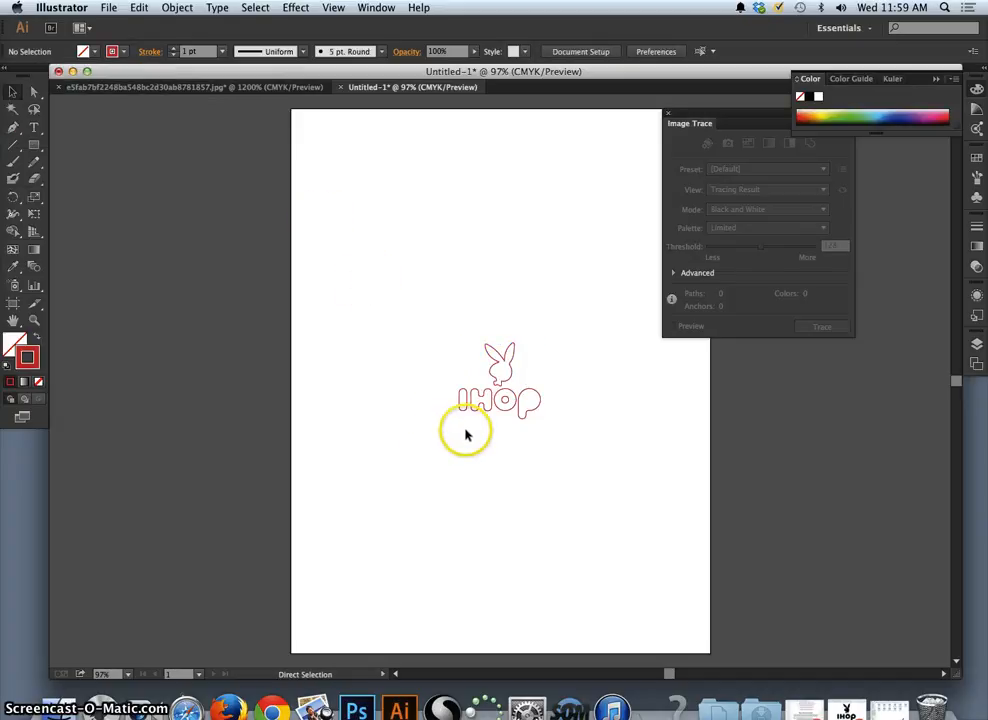
Step: Select all anchor points of the bunny outline with the Direct Selection tool
{"action": "key", "text": "super+equal"}
{"action": "key", "text": "super+equal"}
{"action": "key", "text": "super+equal"}
{"action": "key", "text": "super+equal"}
{"action": "key", "text": "super+equal"}
{"action": "key", "text": "super+equal"}
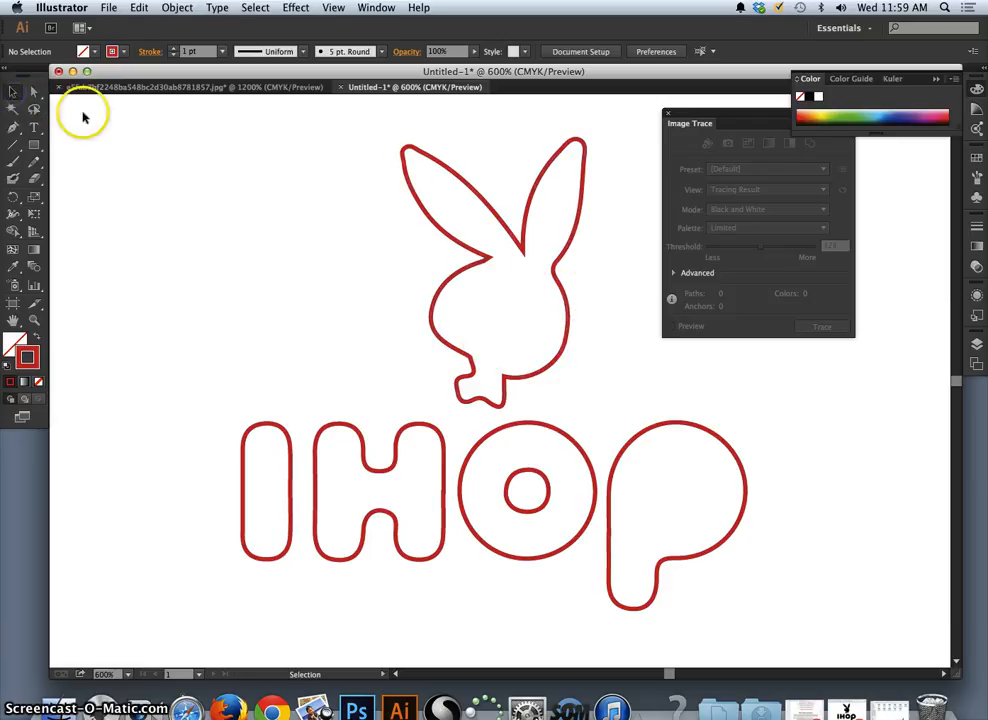
{"action": "left_click", "coordinate": [426, 212]}
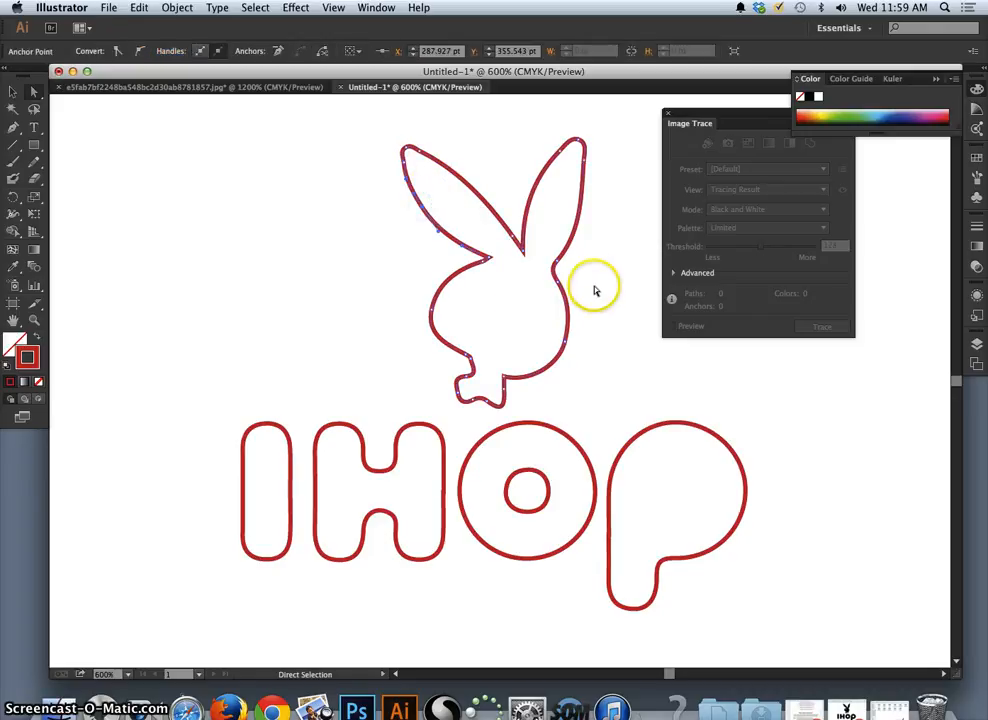
{"action": "left_click_drag", "start_coordinate": [464, 281], "coordinate": [338, 401]}
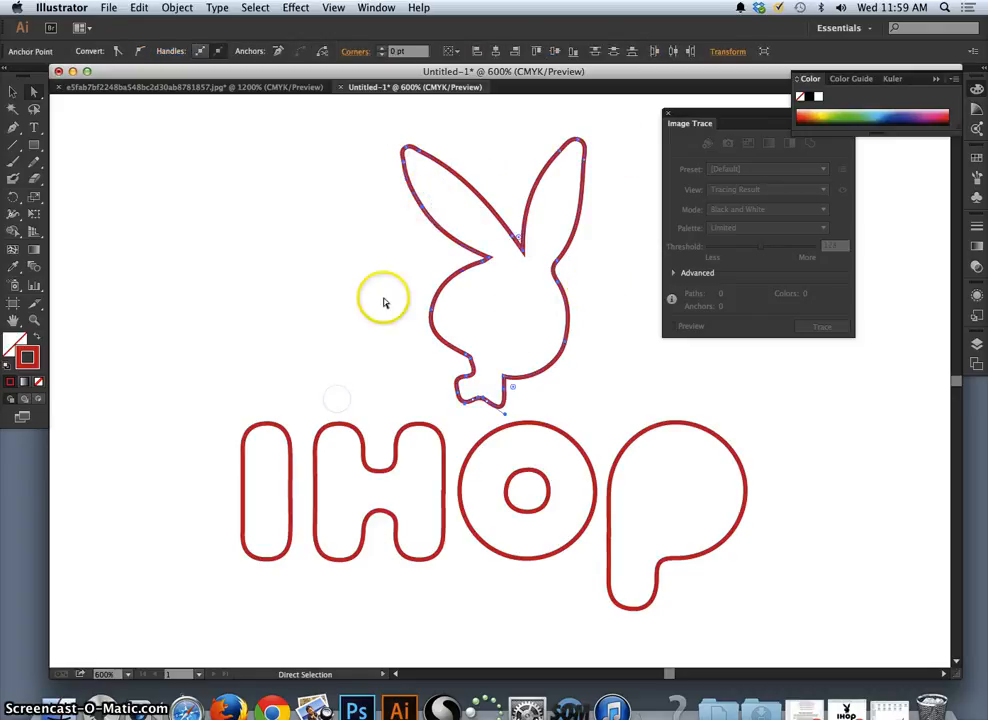
Step: Expand Layer 1 and its group in the layer list, and target the bunny's path
{"action": "left_click", "coordinate": [977, 343]}
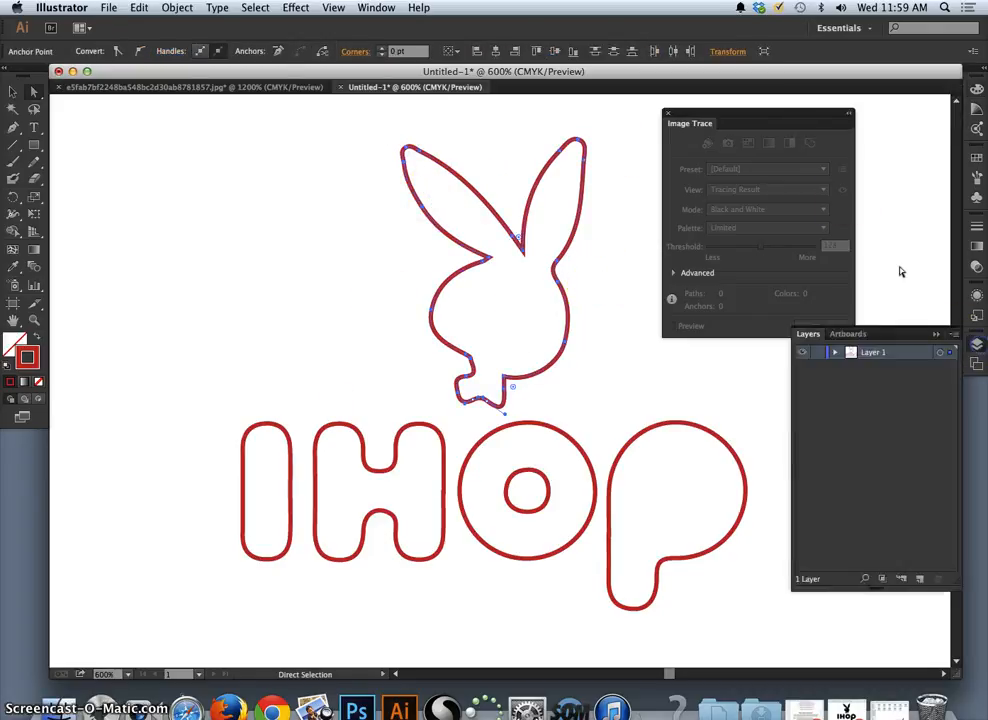
{"action": "left_click_drag", "start_coordinate": [810, 117], "coordinate": [897, 108]}
{"action": "left_click", "coordinate": [835, 353]}
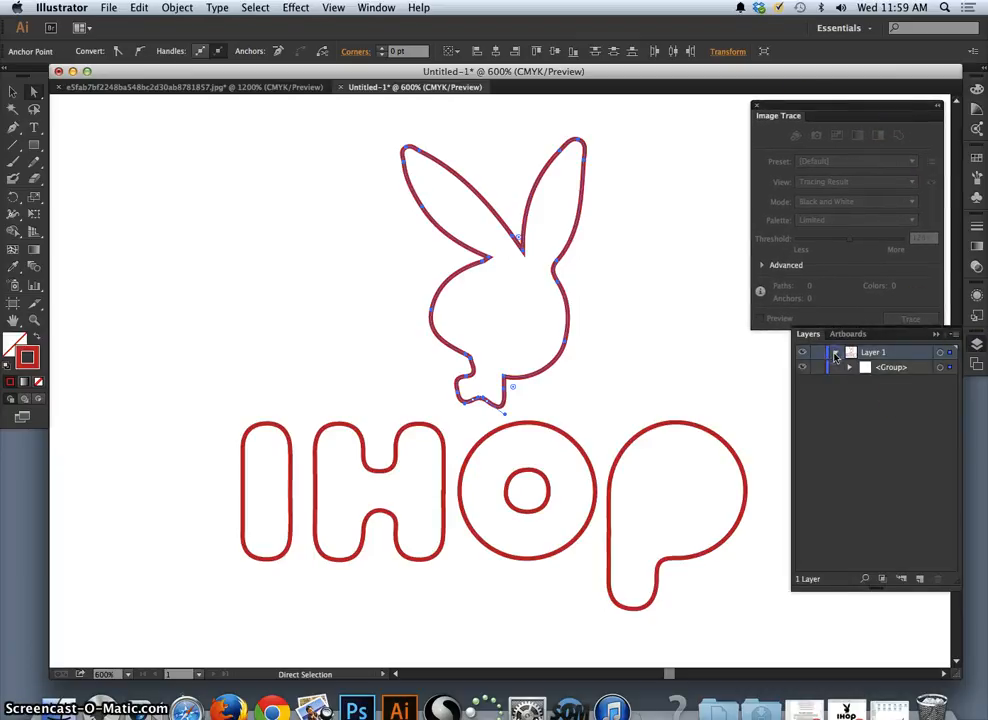
{"action": "left_click", "coordinate": [850, 368]}
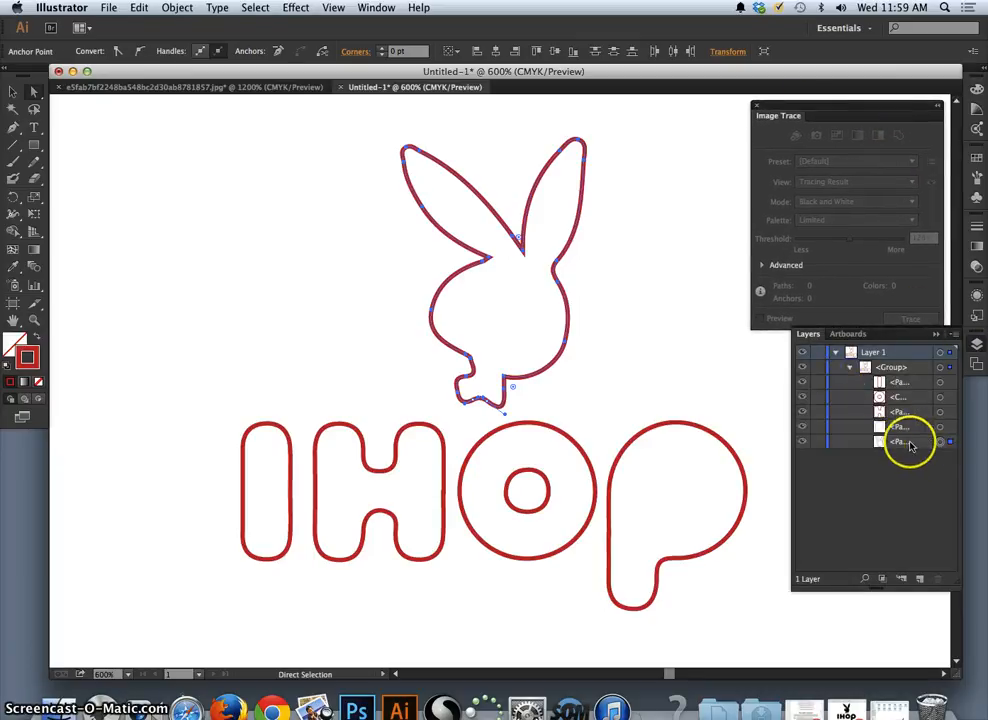
{"action": "left_click", "coordinate": [942, 443]}
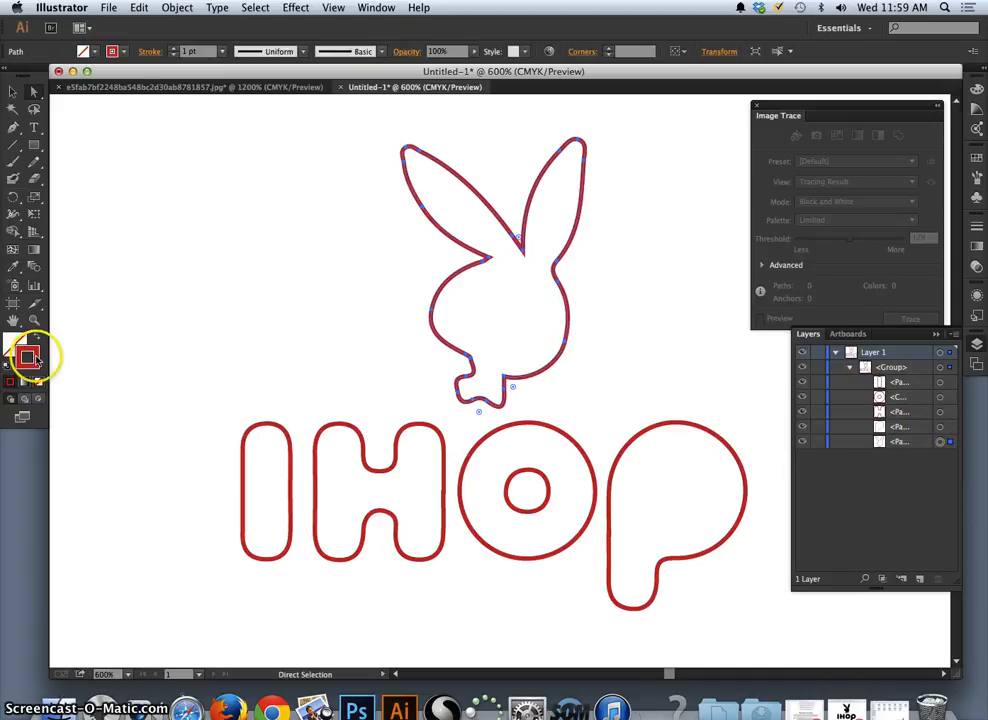
Step: Apply the double-bulge variable width profile to the bunny's stroke and set its weight to 16 pt
{"action": "left_click", "coordinate": [304, 52]}
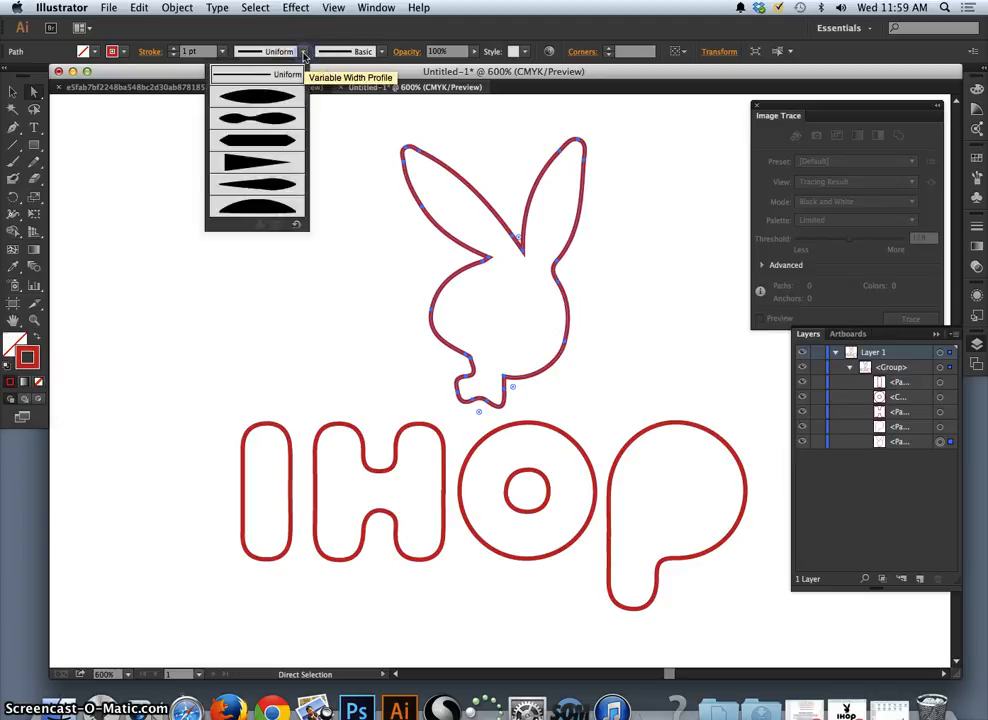
{"action": "left_click", "coordinate": [269, 121]}
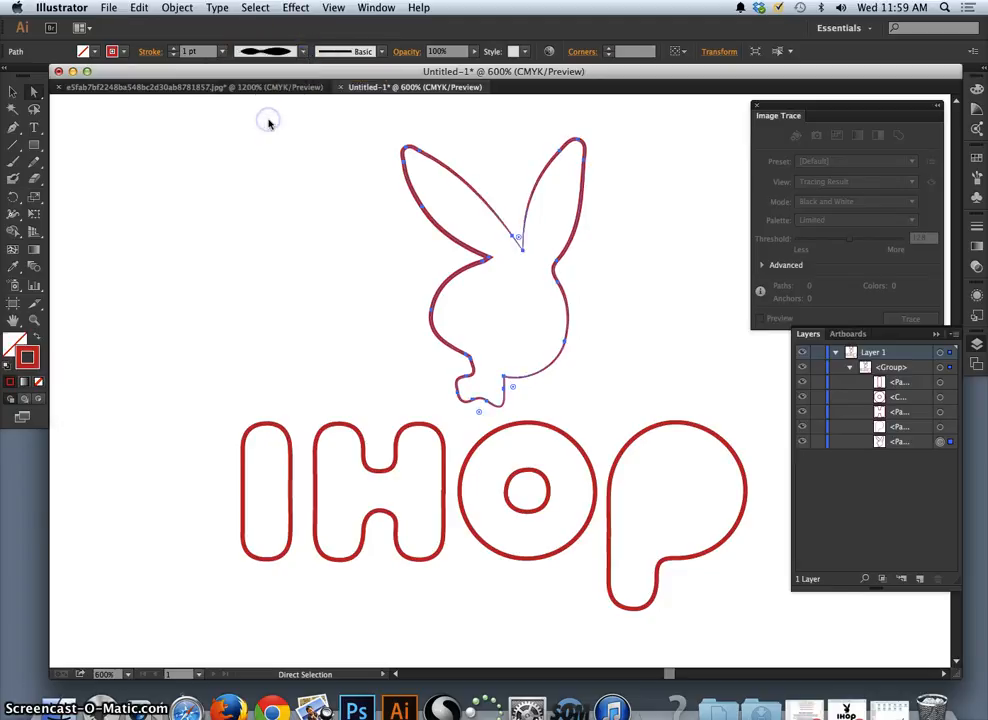
{"action": "left_click", "coordinate": [222, 51]}
{"action": "left_click", "coordinate": [240, 300]}
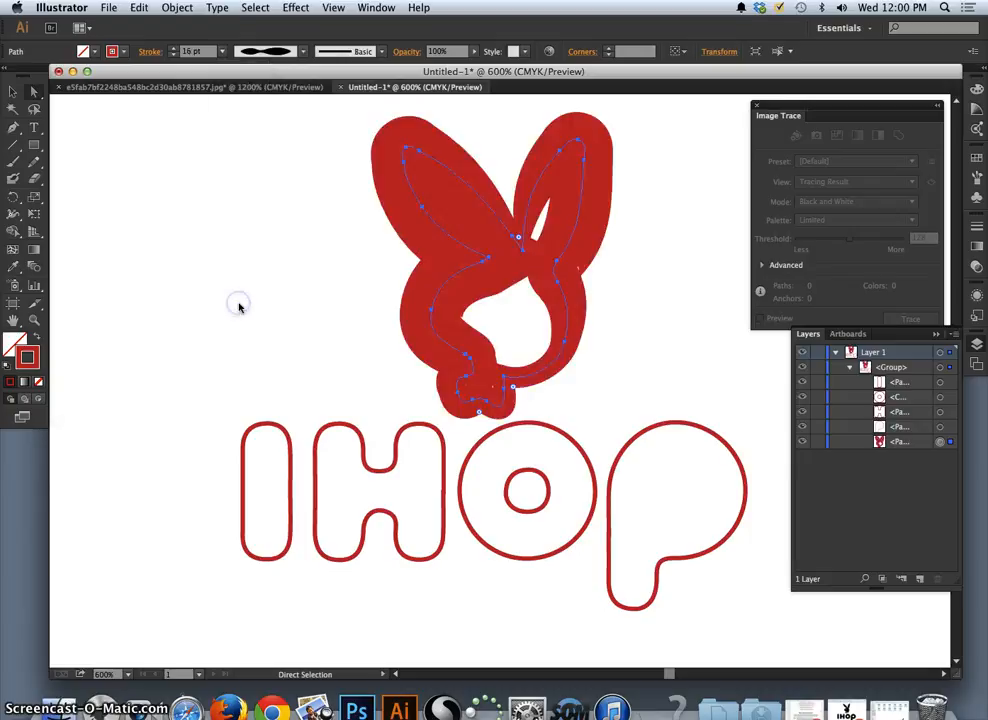
Step: Try the triangular tapered width profile on the bunny's stroke, and return to the double-bulge profile
{"action": "left_click", "coordinate": [303, 55]}
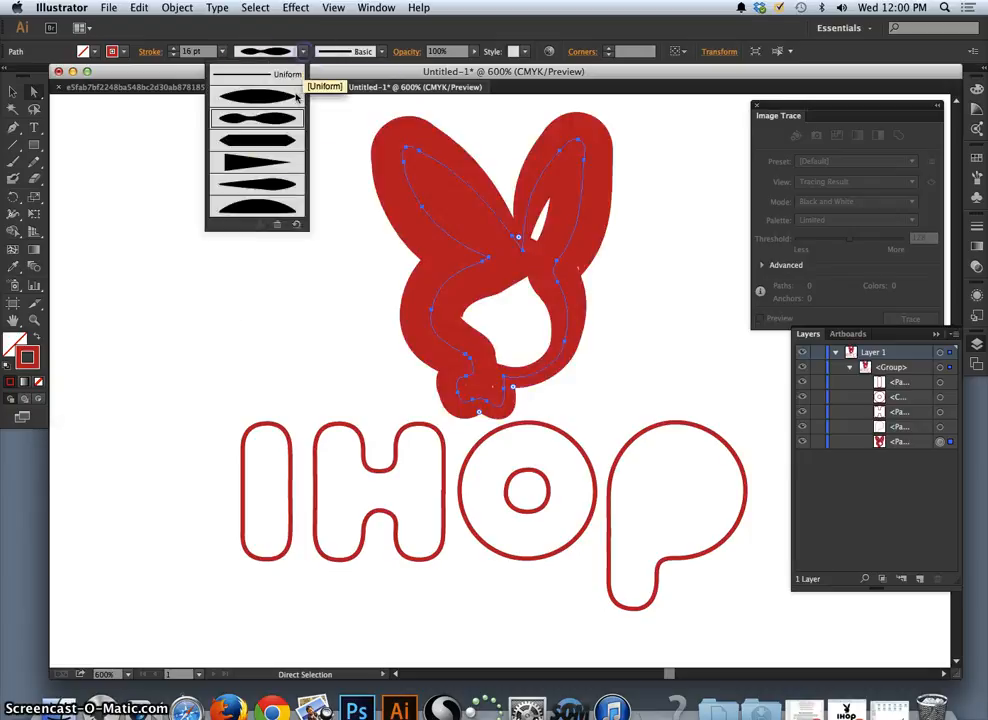
{"action": "left_click", "coordinate": [271, 156]}
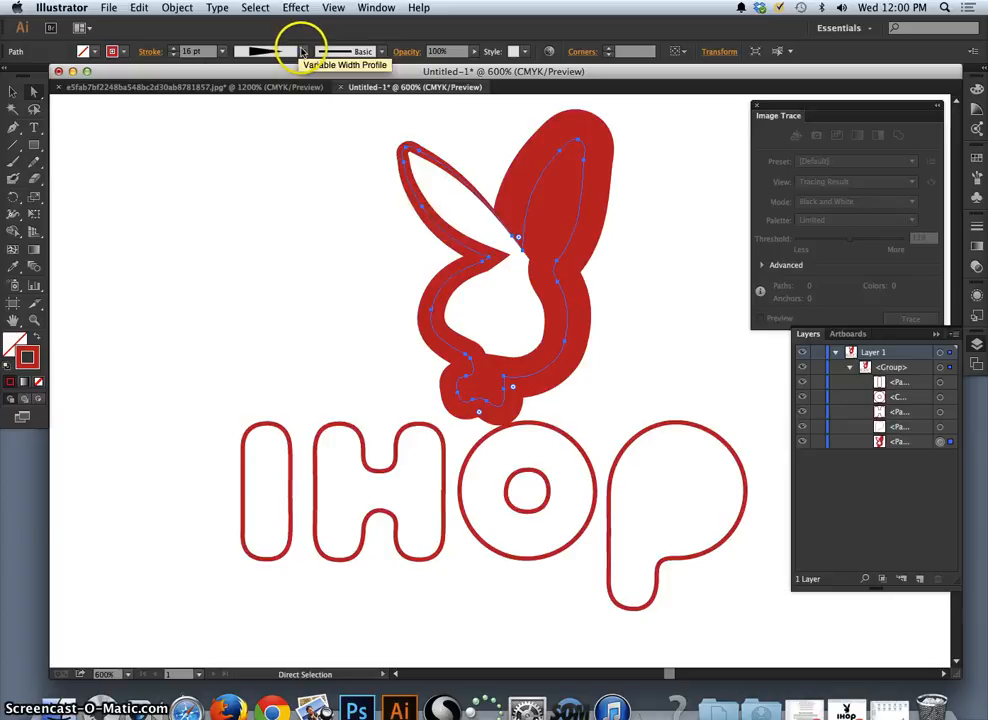
{"action": "left_click", "coordinate": [303, 52]}
{"action": "left_click", "coordinate": [279, 116]}
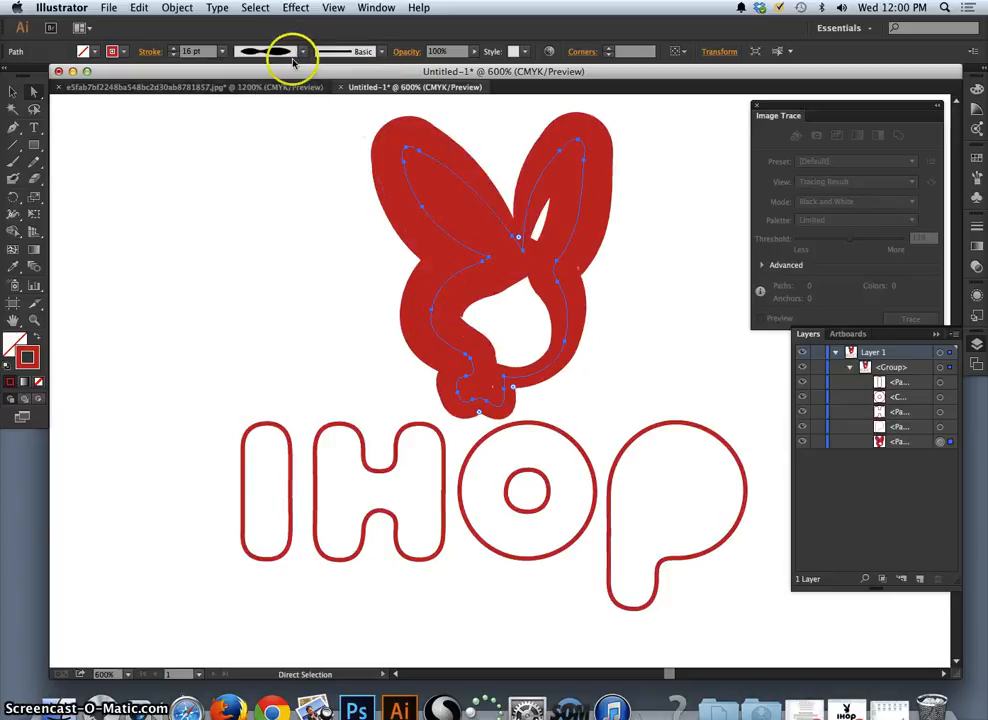
Step: Set the bunny's stroke weight to 6 pt, and reduce it further to 4 pt
{"action": "left_click", "coordinate": [222, 51]}
{"action": "left_click", "coordinate": [254, 193]}
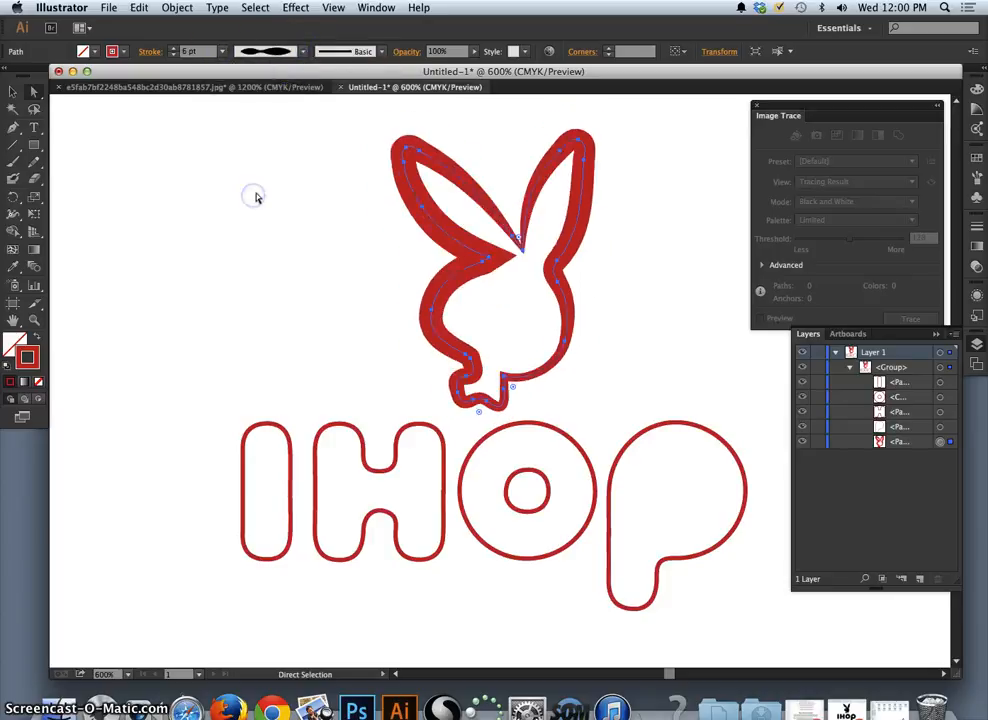
{"action": "left_click", "coordinate": [222, 51]}
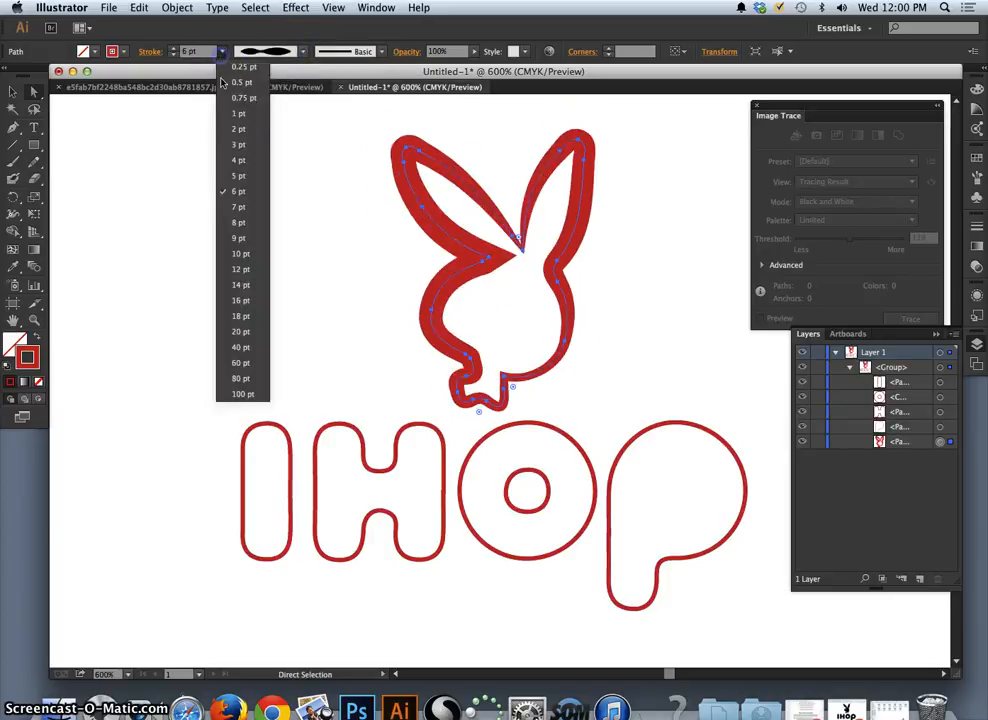
{"action": "left_click", "coordinate": [239, 161]}
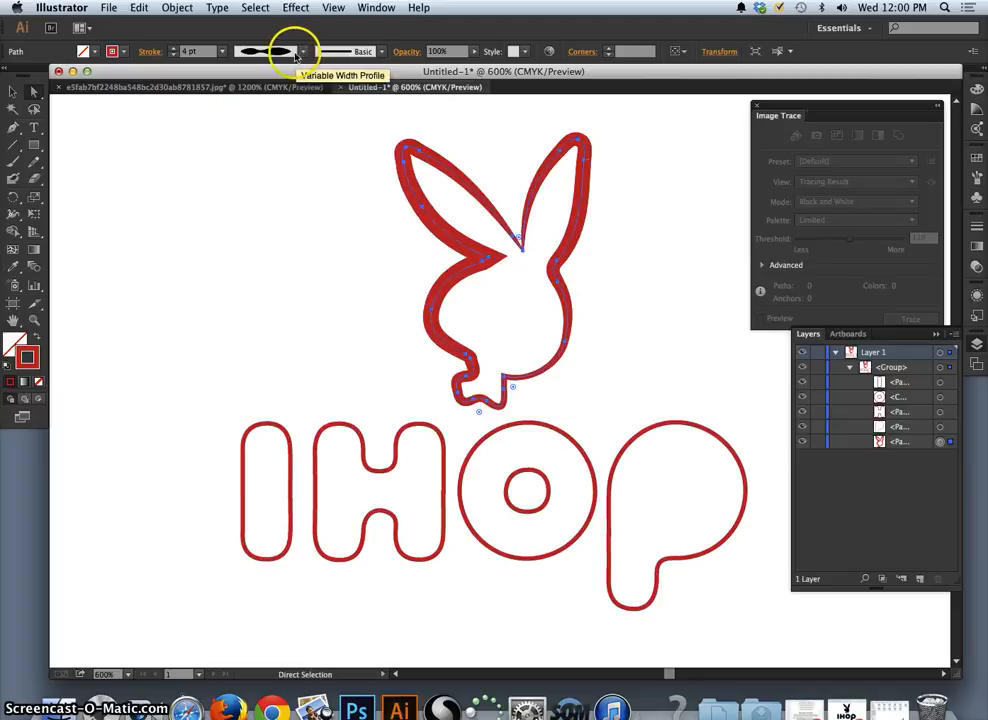
Step: Apply the asymmetric teardrop-shaped width profile to the bunny's stroke and set its weight to 8 pt
{"action": "left_click", "coordinate": [299, 51]}
{"action": "left_click", "coordinate": [272, 184]}
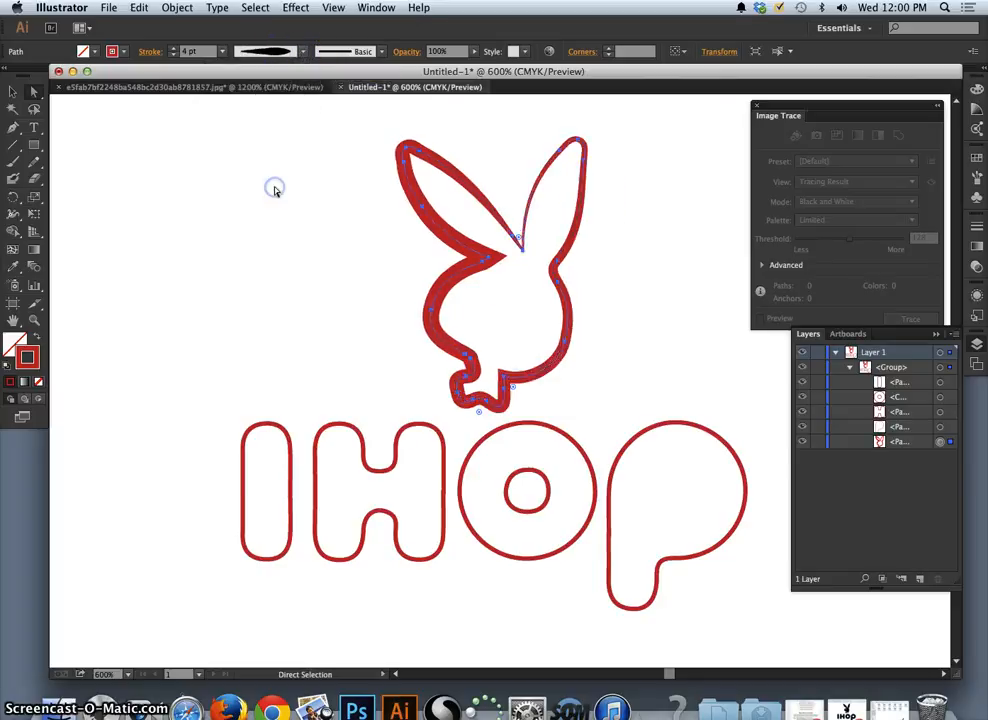
{"action": "left_click", "coordinate": [224, 53]}
{"action": "left_click", "coordinate": [238, 192]}
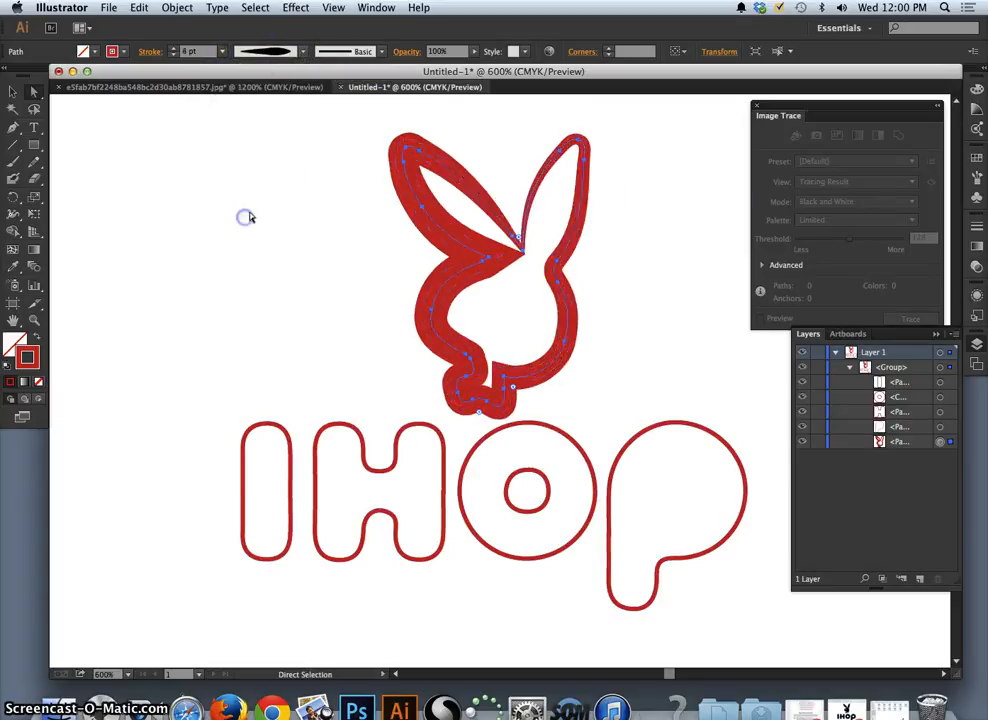
Step: Try the symmetrical lens-shaped width profile on the bunny's stroke, and switch it back to Uniform
{"action": "left_click", "coordinate": [299, 51]}
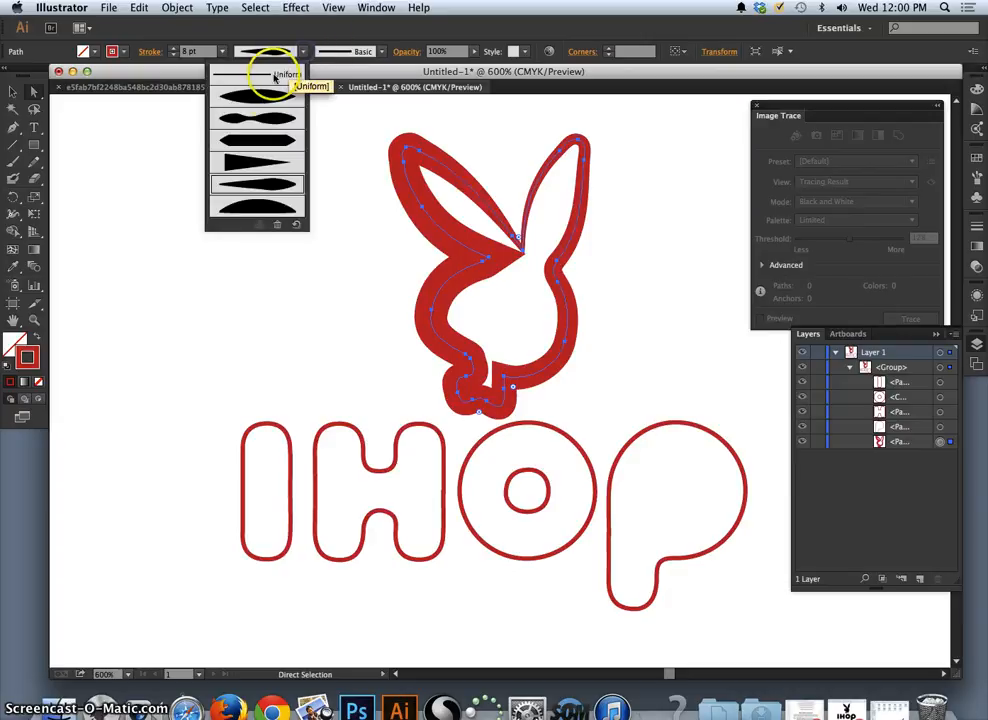
{"action": "left_click", "coordinate": [268, 95]}
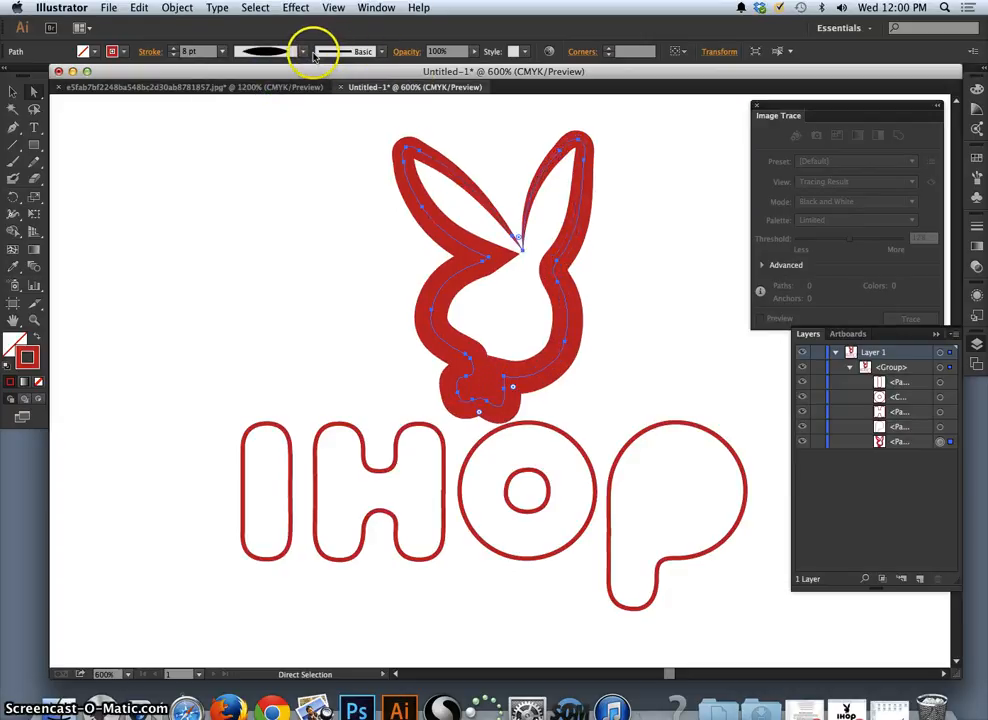
{"action": "left_click", "coordinate": [302, 51]}
{"action": "left_click", "coordinate": [279, 77]}
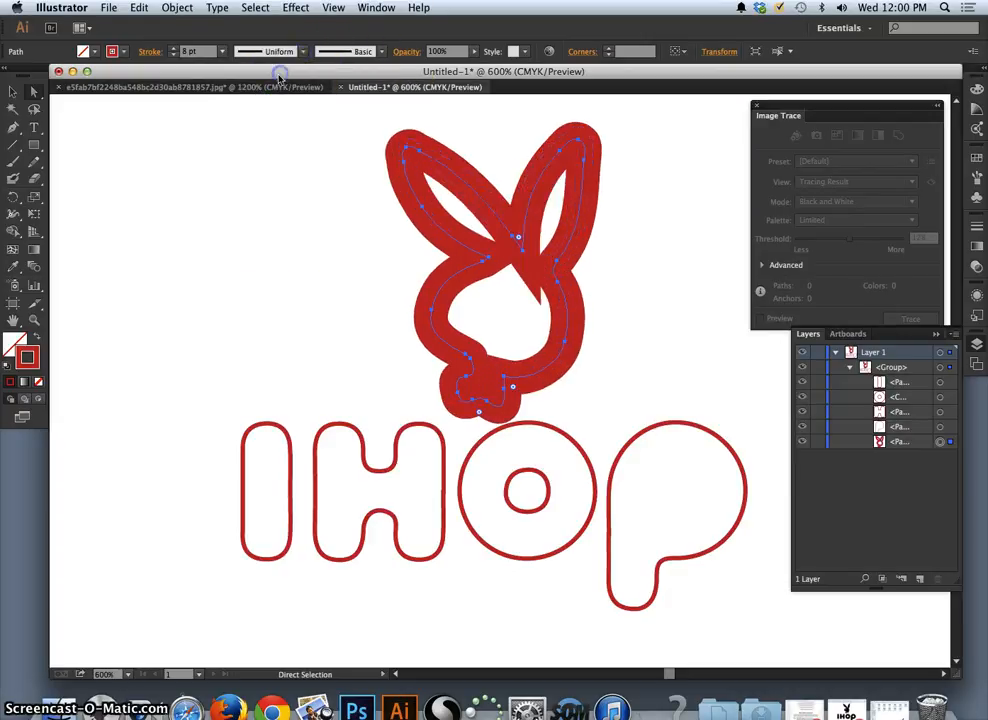
Step: Compare stroke weights of 3 pt and 8 pt on the bunny outline, and set it back to 1 pt
{"action": "left_click", "coordinate": [224, 53]}
{"action": "left_click", "coordinate": [238, 139]}
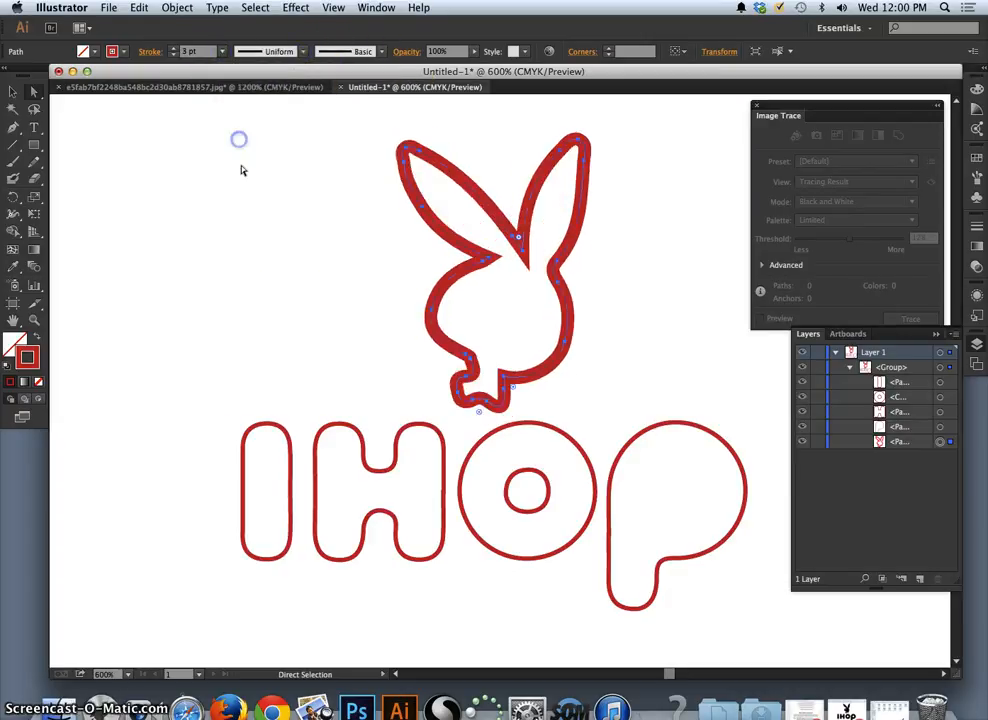
{"action": "left_click", "coordinate": [223, 51]}
{"action": "left_click", "coordinate": [248, 224]}
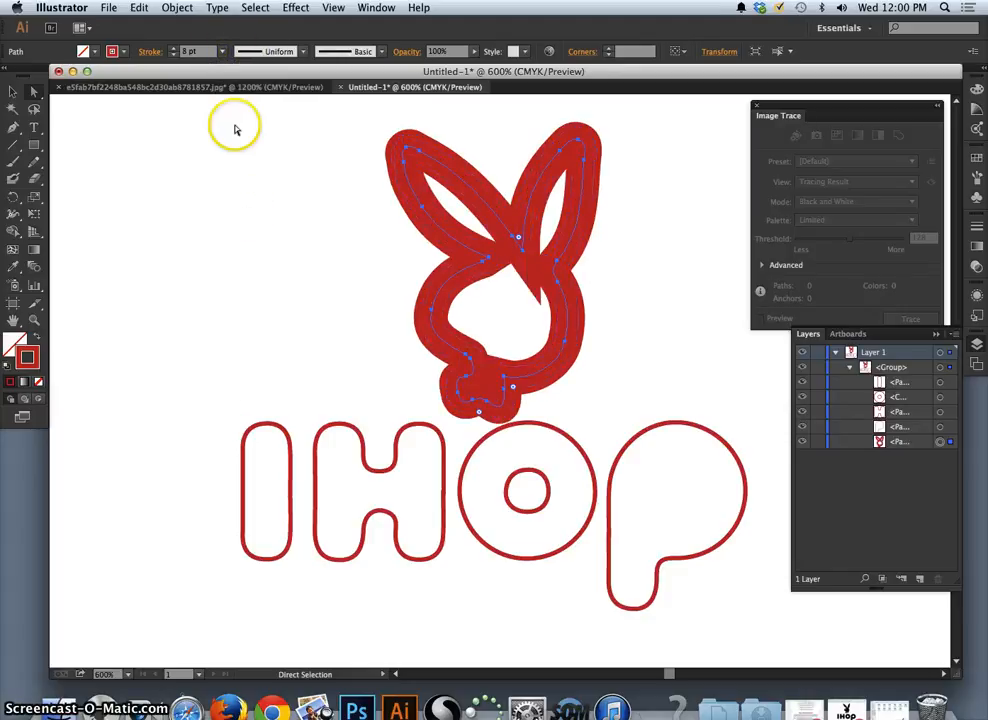
{"action": "left_click", "coordinate": [224, 51]}
{"action": "left_click", "coordinate": [237, 113]}
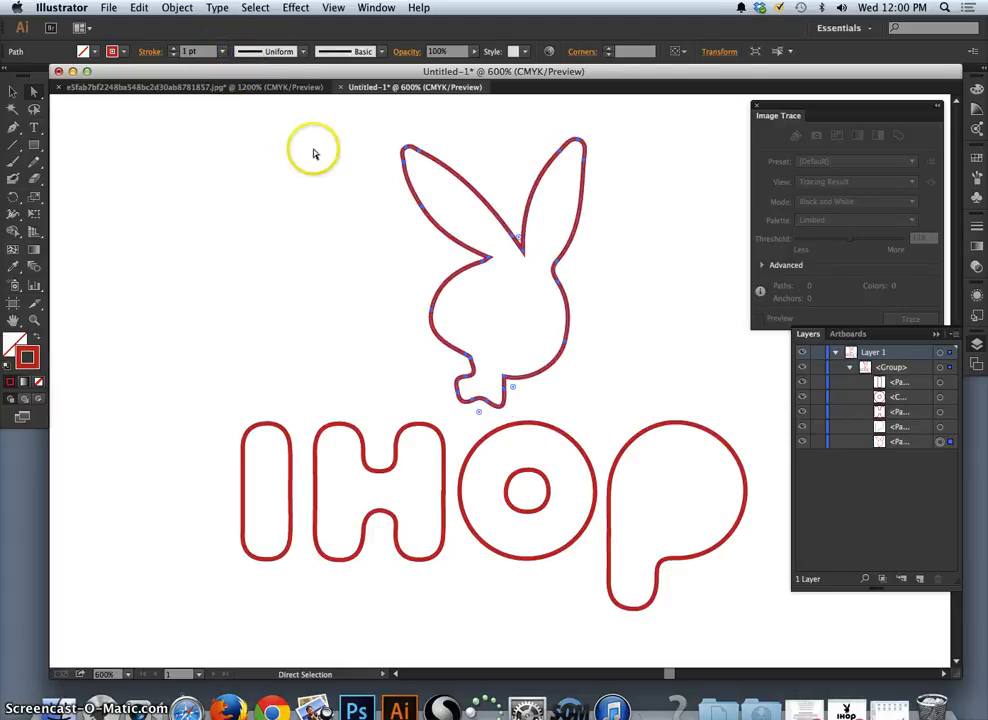
Step: Apply the rough charcoal-style art brush to the bunny's stroke
{"action": "left_click", "coordinate": [383, 52]}
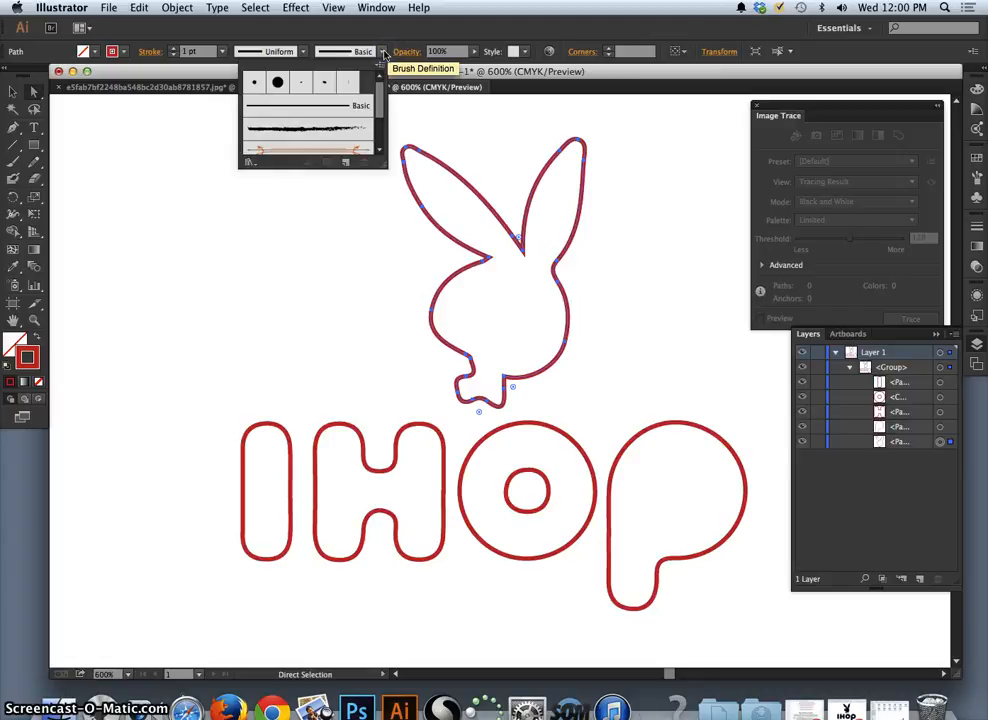
{"action": "left_click", "coordinate": [301, 134]}
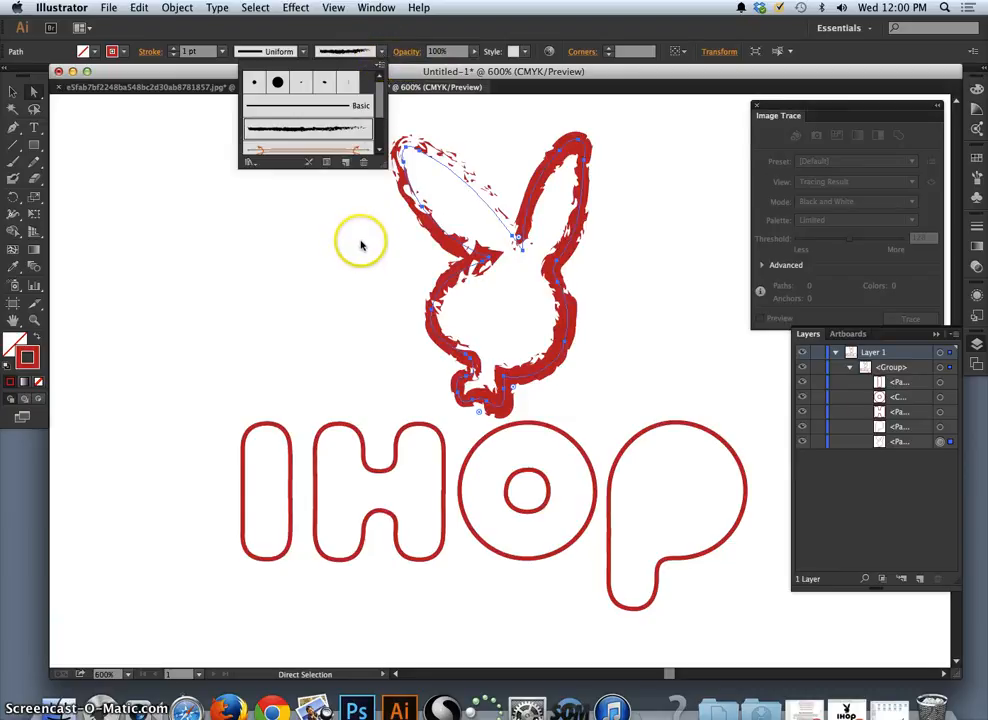
Step: Try the 5 pt. Oval, 3 pt., 5 pt. Round, 15 pt. Round and rough charcoal-style brushes on the bunny's stroke
{"action": "left_click", "coordinate": [324, 90]}
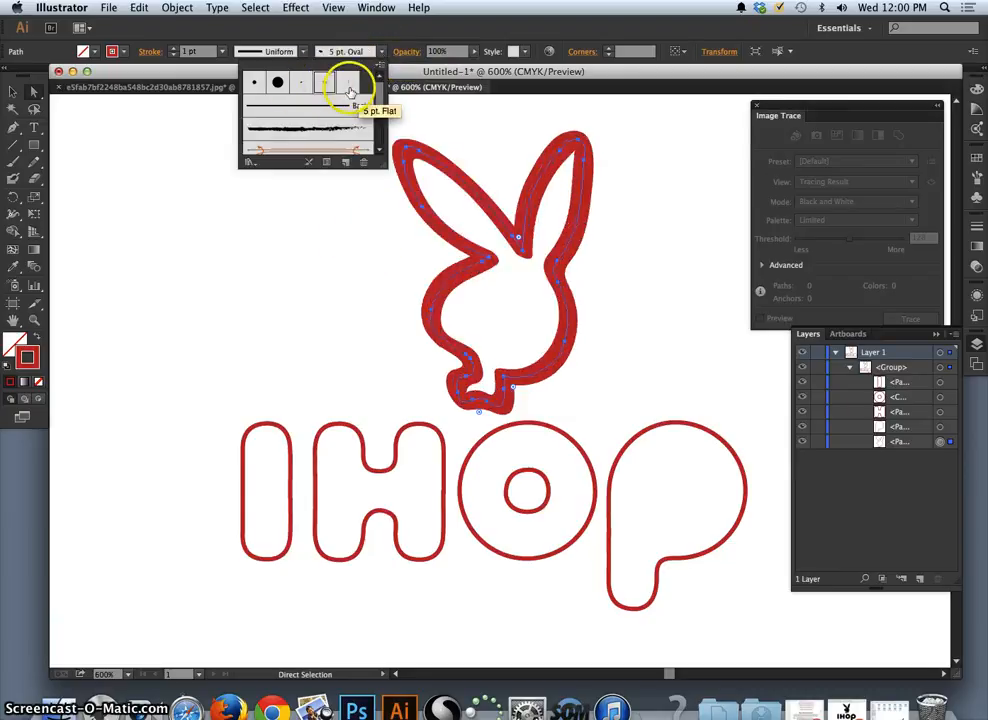
{"action": "left_click", "coordinate": [349, 88]}
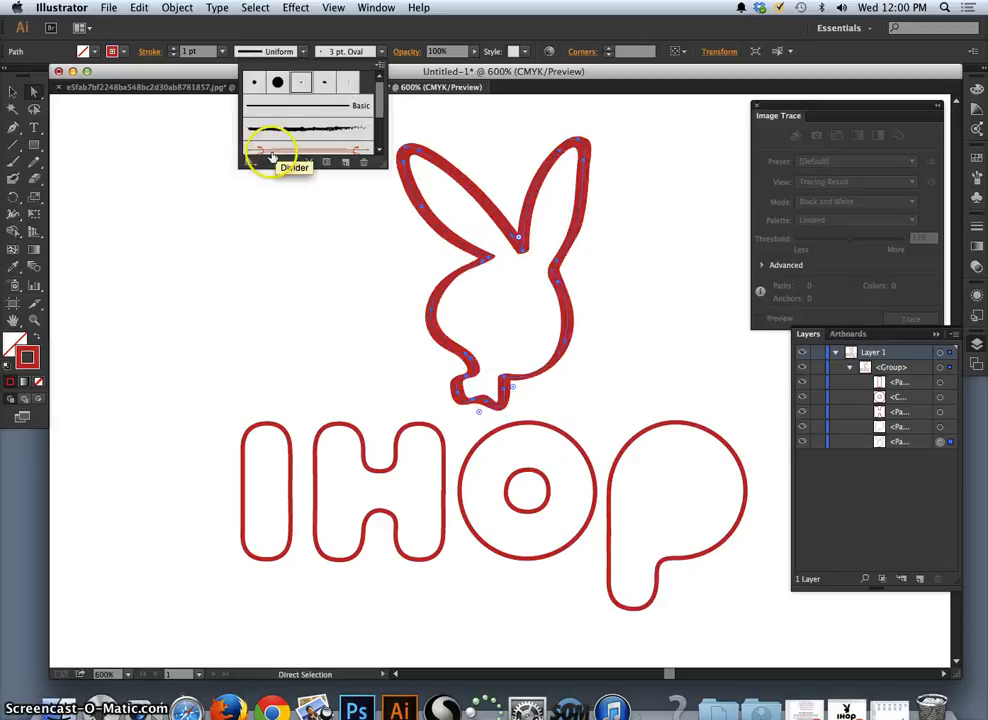
{"action": "left_click", "coordinate": [255, 86]}
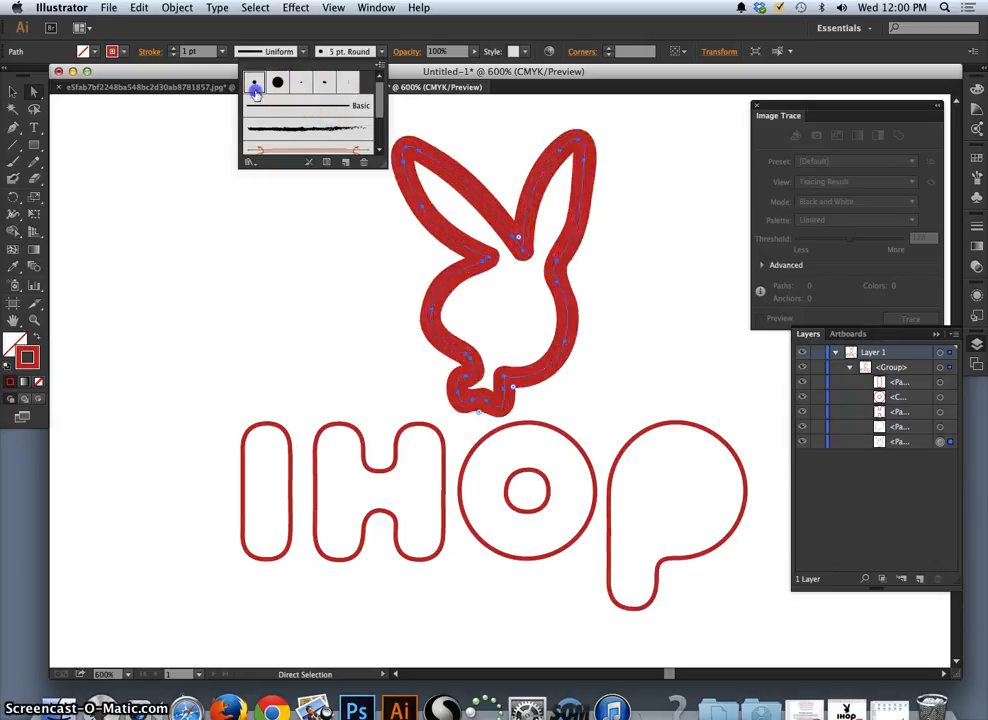
{"action": "left_click", "coordinate": [278, 82]}
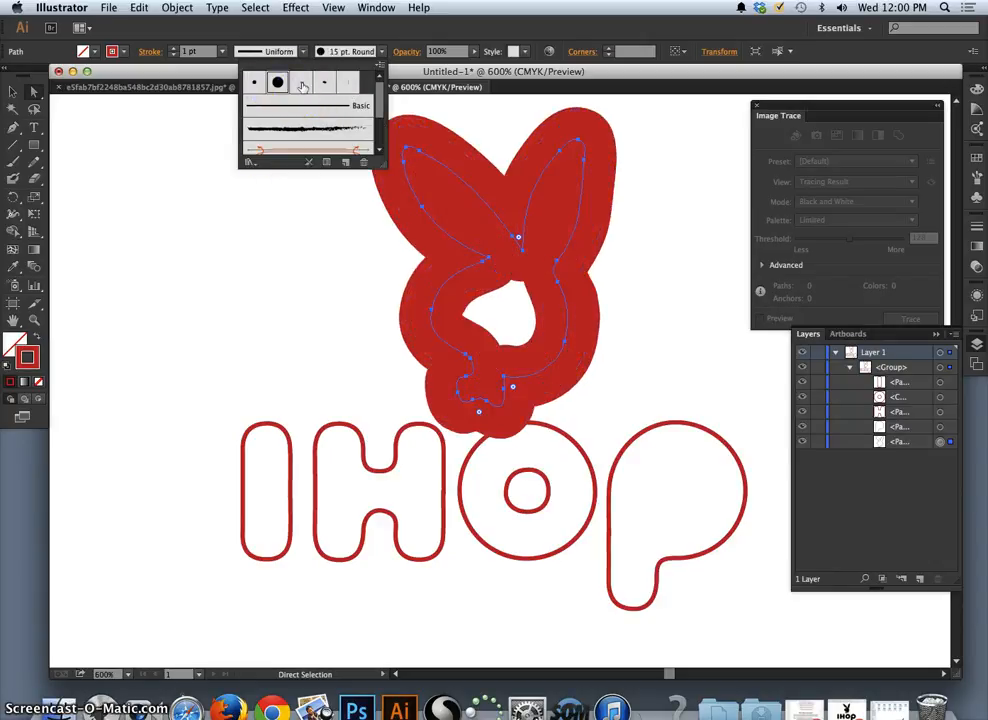
{"action": "left_click", "coordinate": [301, 82]}
{"action": "left_click", "coordinate": [323, 82]}
{"action": "left_click", "coordinate": [323, 130]}
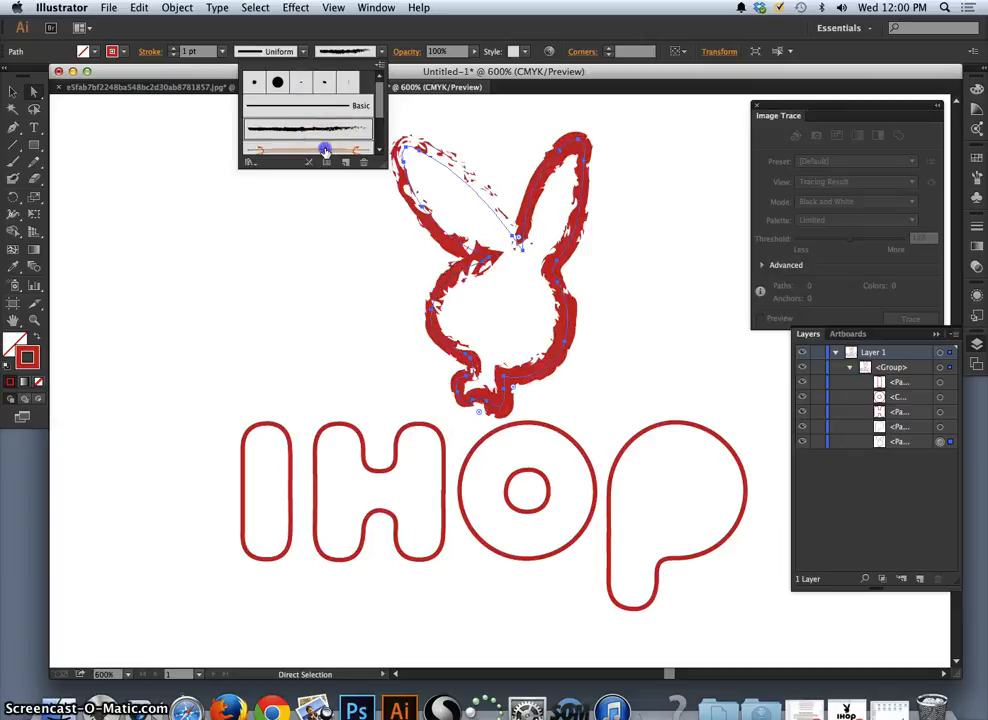
Step: Try the decorative divider, the 6.00 bristle brush and the denim seam pattern brush on the bunny's stroke
{"action": "left_click", "coordinate": [324, 150]}
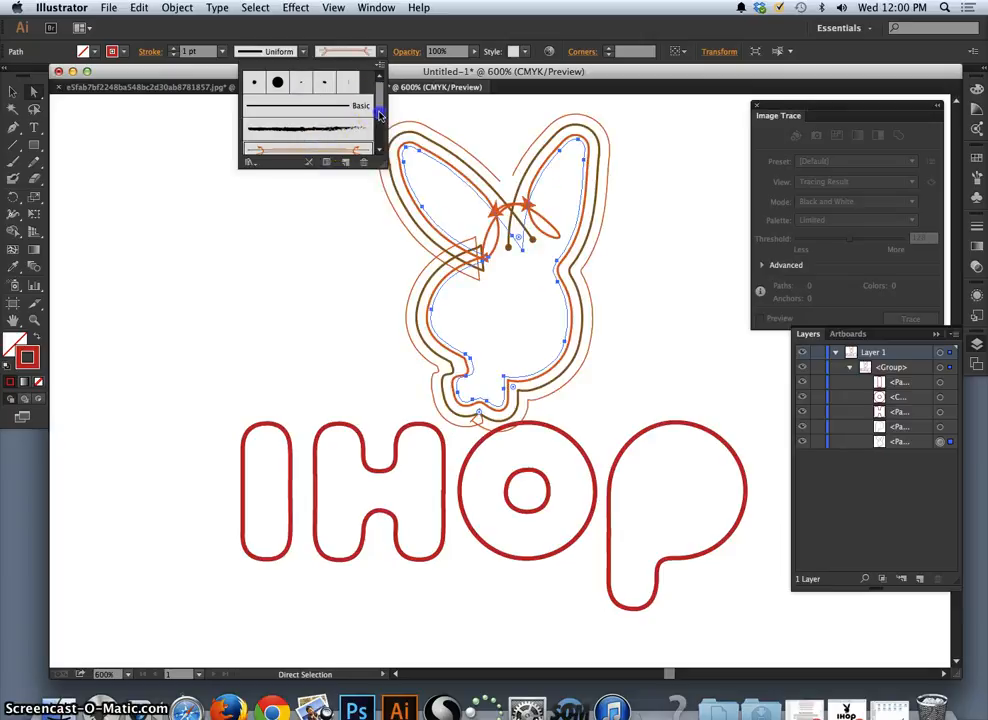
{"action": "left_click_drag", "start_coordinate": [379, 116], "coordinate": [379, 139]}
{"action": "left_click", "coordinate": [337, 122]}
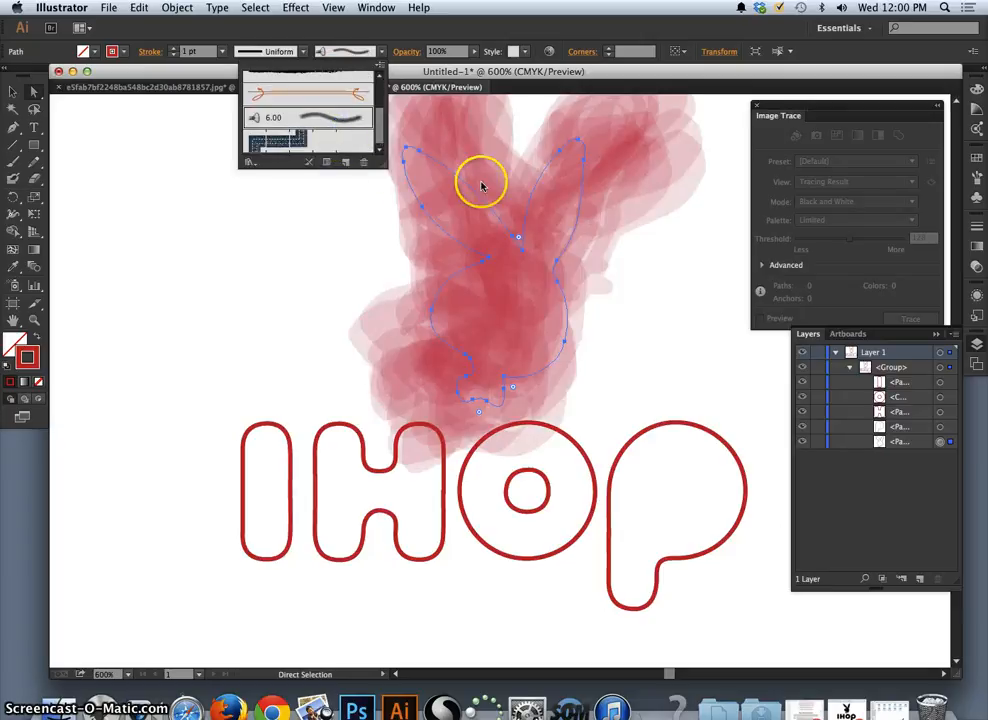
{"action": "left_click", "coordinate": [333, 146]}
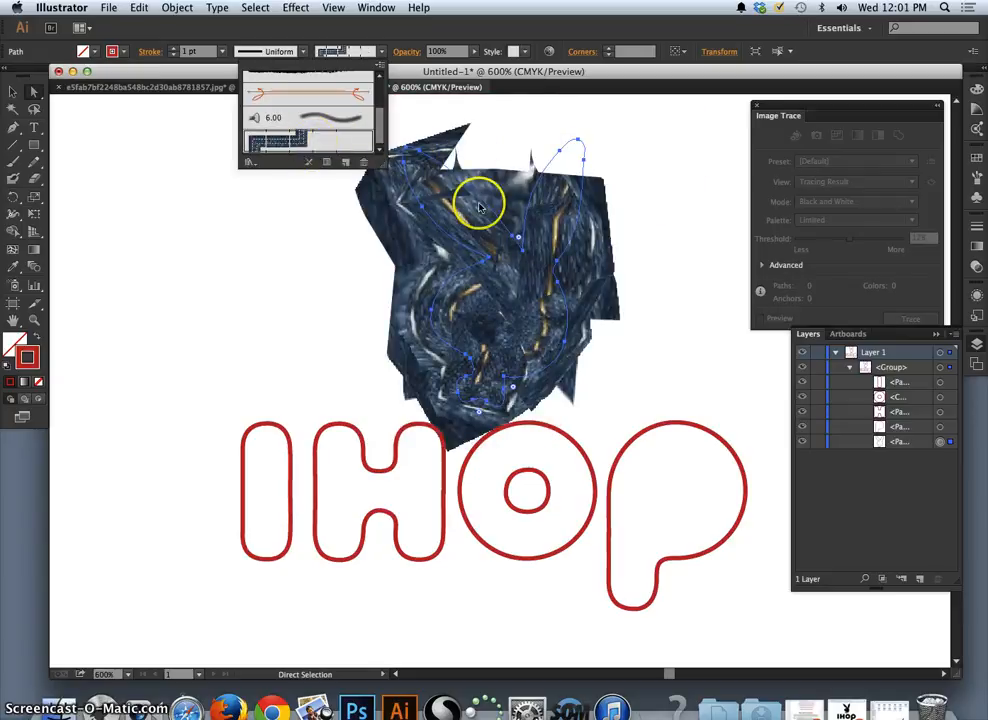
{"action": "left_click", "coordinate": [322, 124]}
{"action": "left_click", "coordinate": [320, 96]}
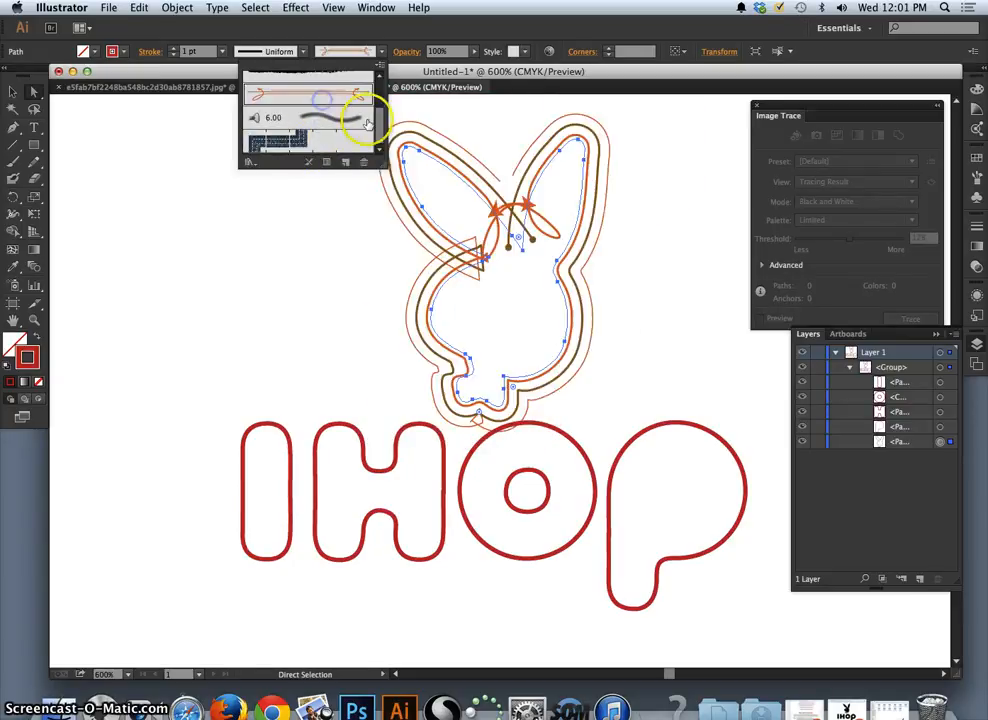
Step: Compare the charcoal-style brush with the Basic brush on the bunny's stroke, and set it back to Basic
{"action": "left_click_drag", "start_coordinate": [381, 133], "coordinate": [380, 88]}
{"action": "left_click", "coordinate": [342, 126]}
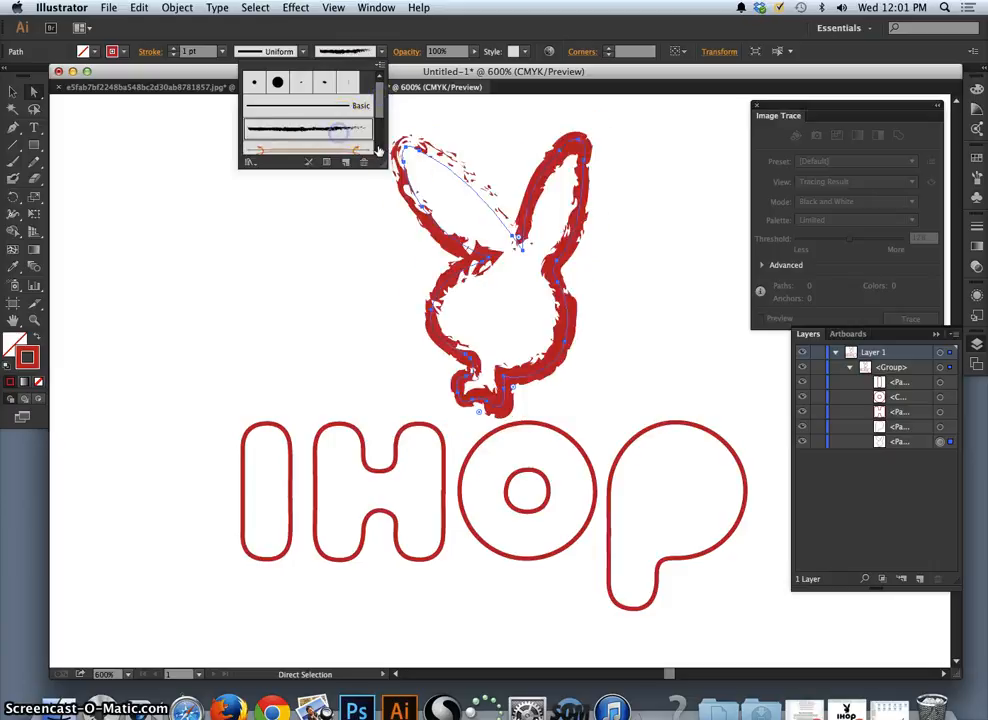
{"action": "left_click", "coordinate": [326, 107]}
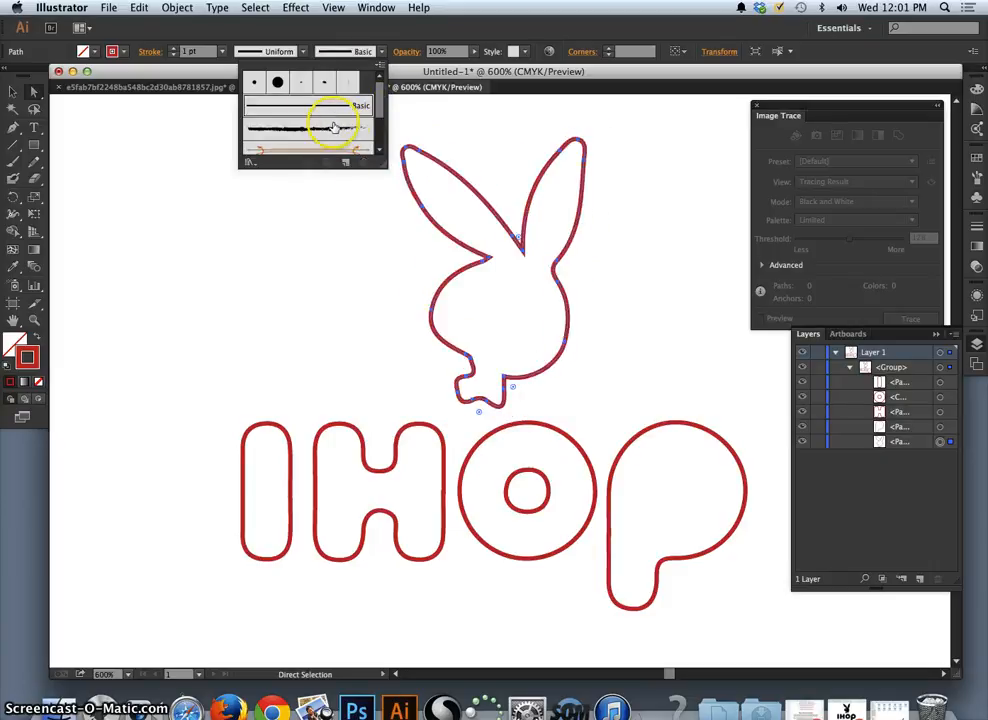
{"action": "left_click", "coordinate": [337, 131]}
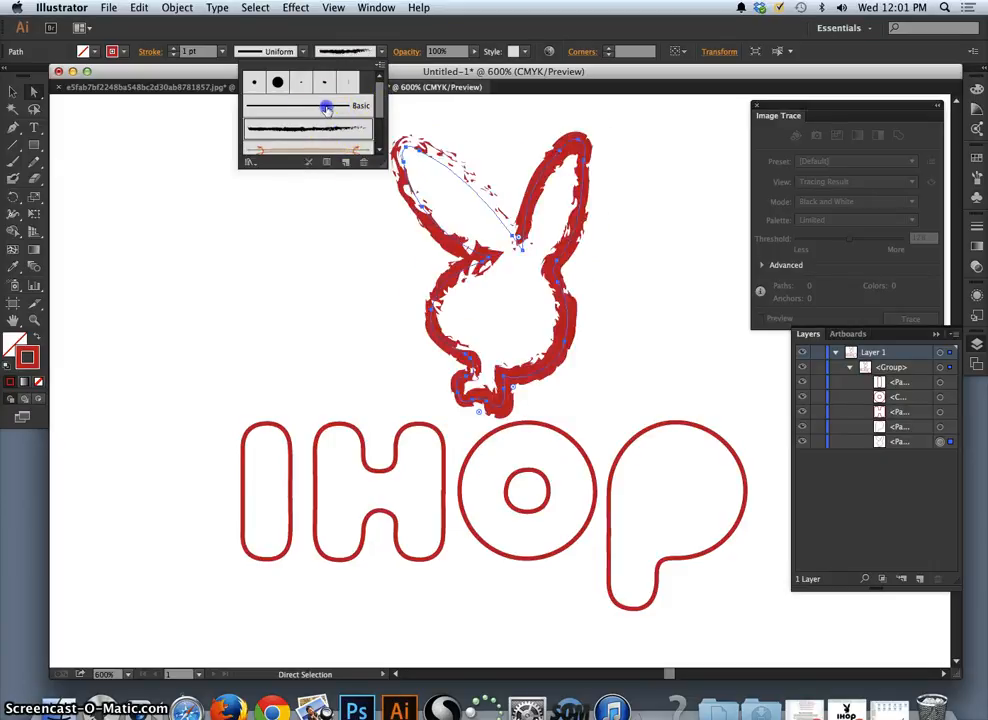
{"action": "left_click", "coordinate": [326, 107]}
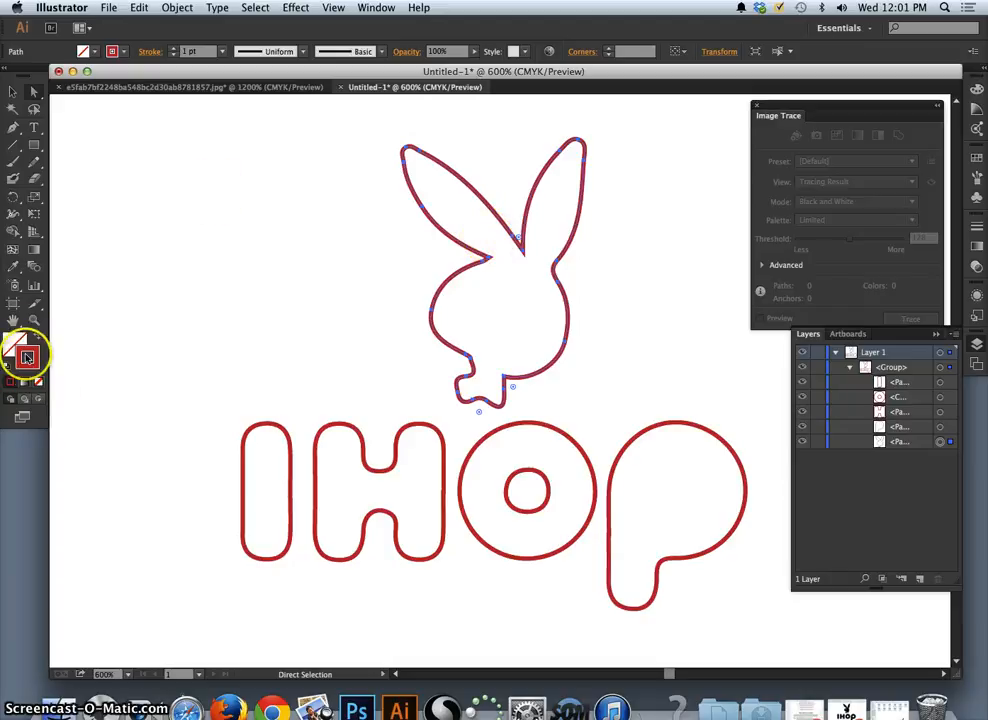
Step: Give the bunny a solid red fill, and change the fill to the light brown swatch
{"action": "left_click", "coordinate": [15, 342]}
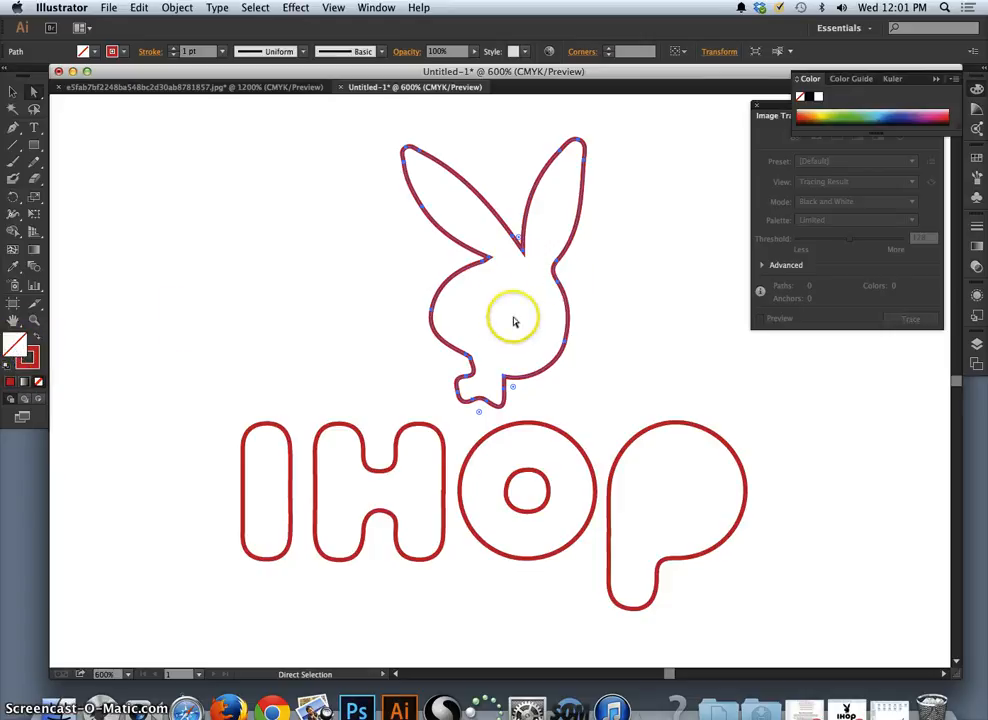
{"action": "left_click", "coordinate": [10, 384]}
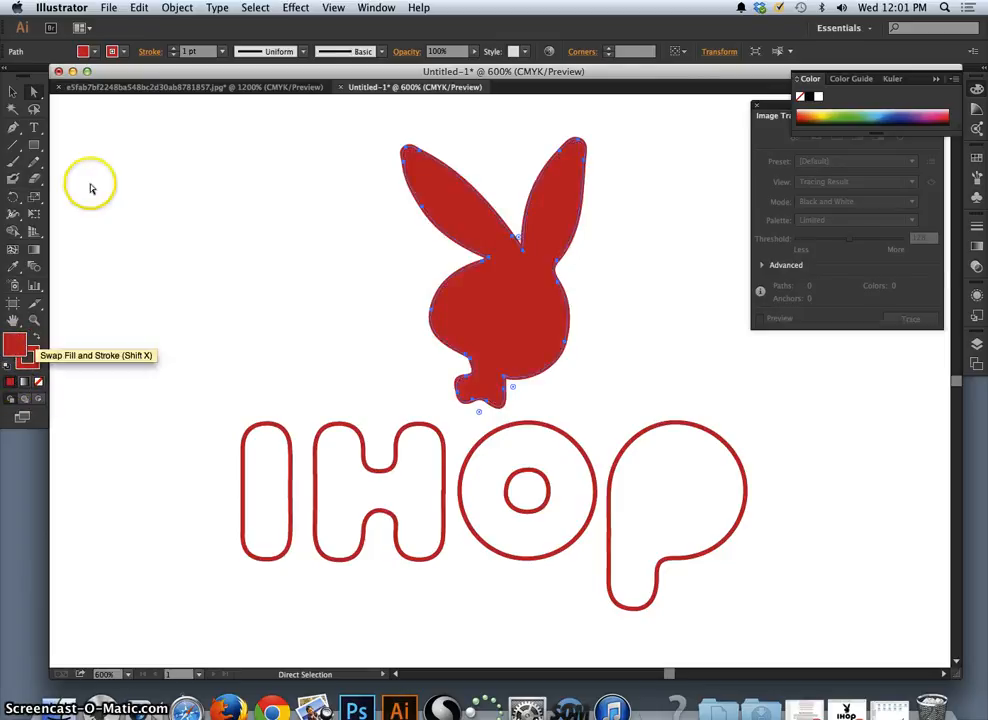
{"action": "left_click", "coordinate": [88, 51]}
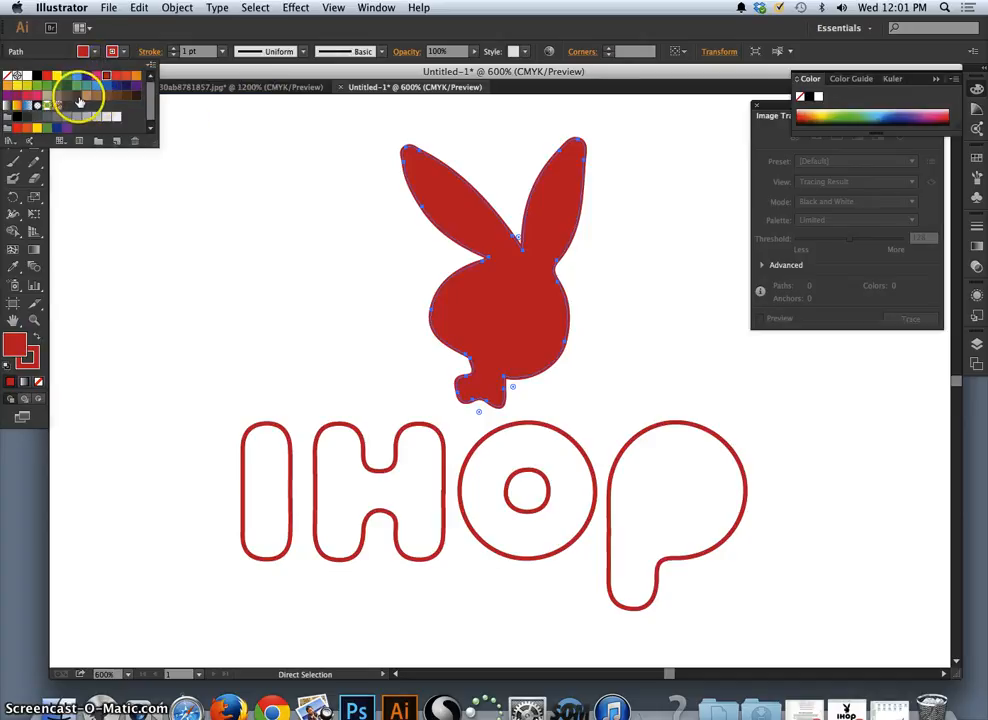
{"action": "left_click", "coordinate": [90, 98]}
{"action": "left_click", "coordinate": [195, 213]}
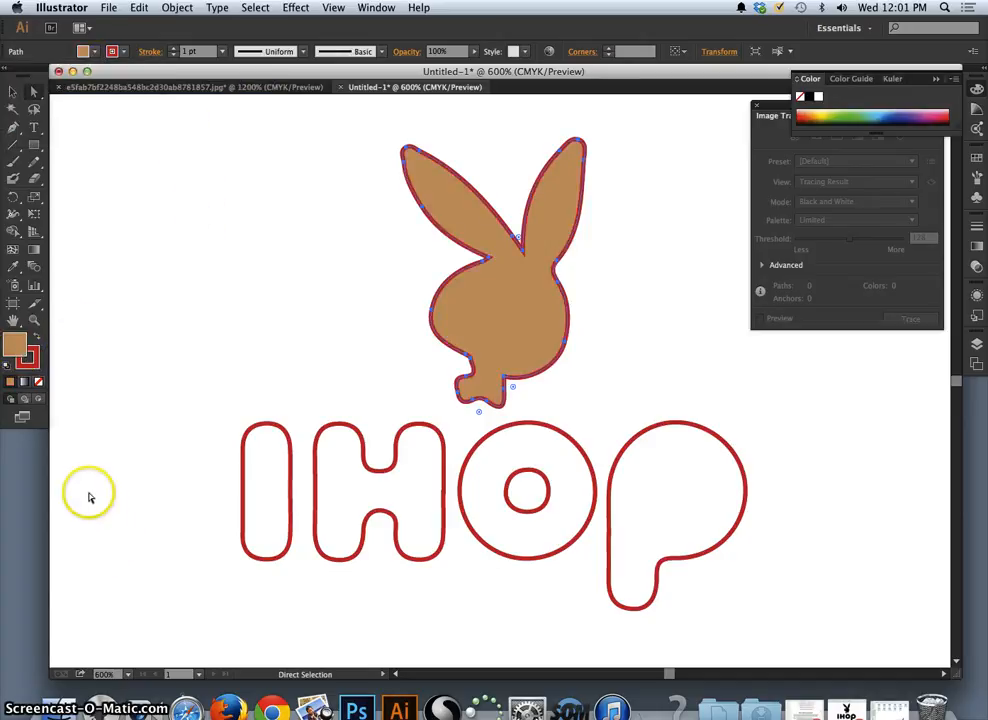
Step: Turn on automatic hiding for the macOS Dock
{"action": "left_click", "coordinate": [19, 8]}
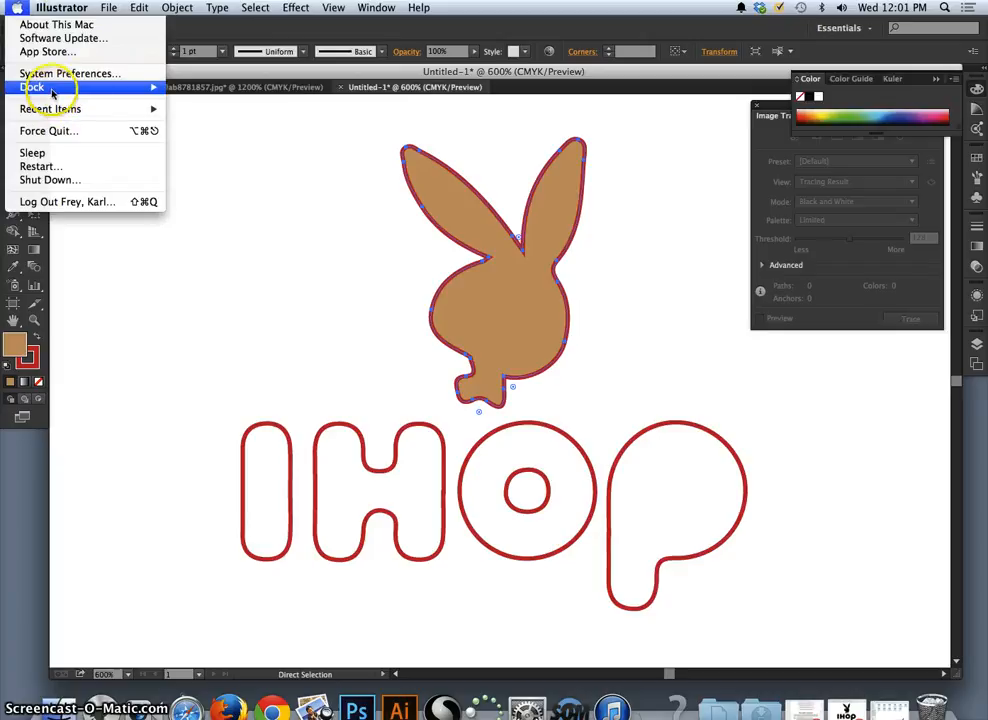
{"action": "mouse_move", "coordinate": [152, 84]}
{"action": "left_click", "coordinate": [196, 88]}
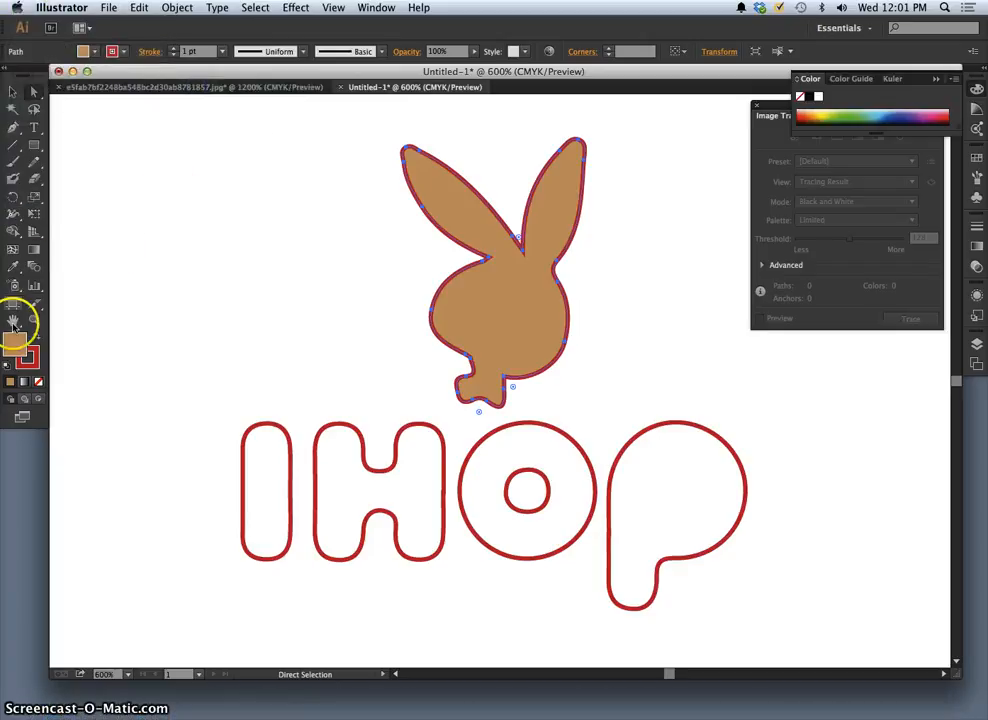
Step: Fill the bunny with the white-to-black gradient and set the gradient type to Radial
{"action": "left_click", "coordinate": [26, 383]}
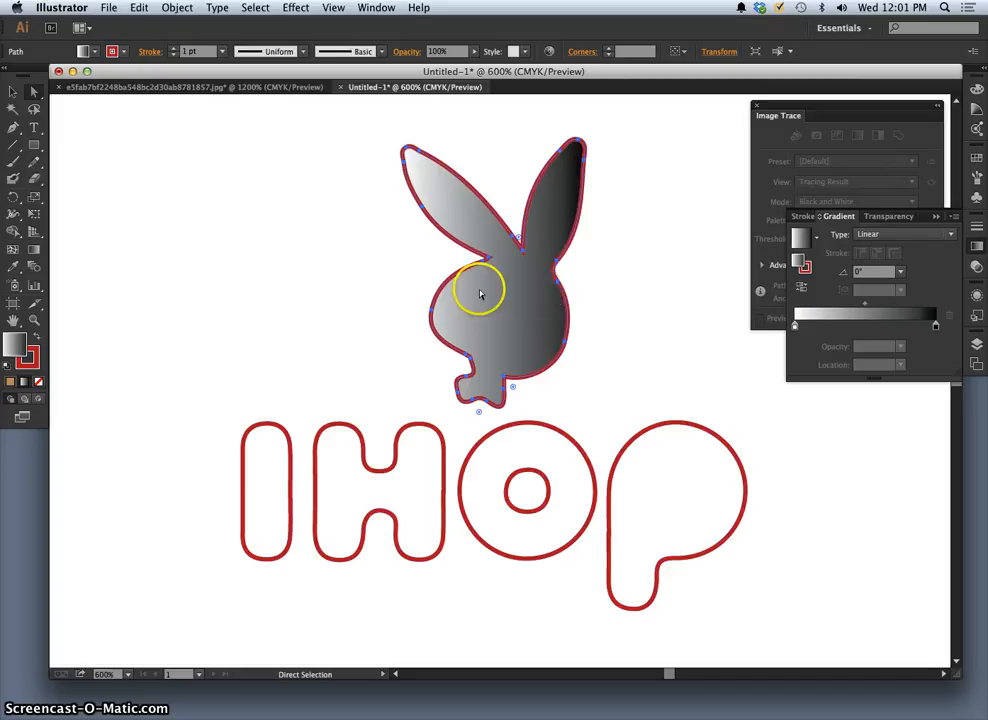
{"action": "left_click", "coordinate": [901, 237]}
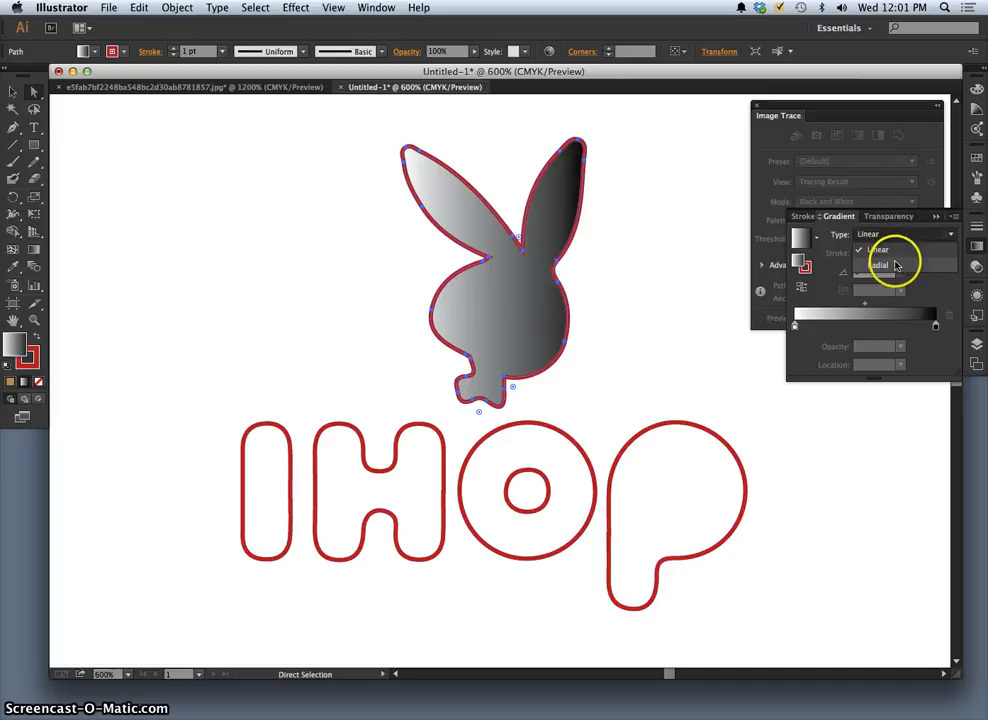
{"action": "left_click", "coordinate": [840, 262]}
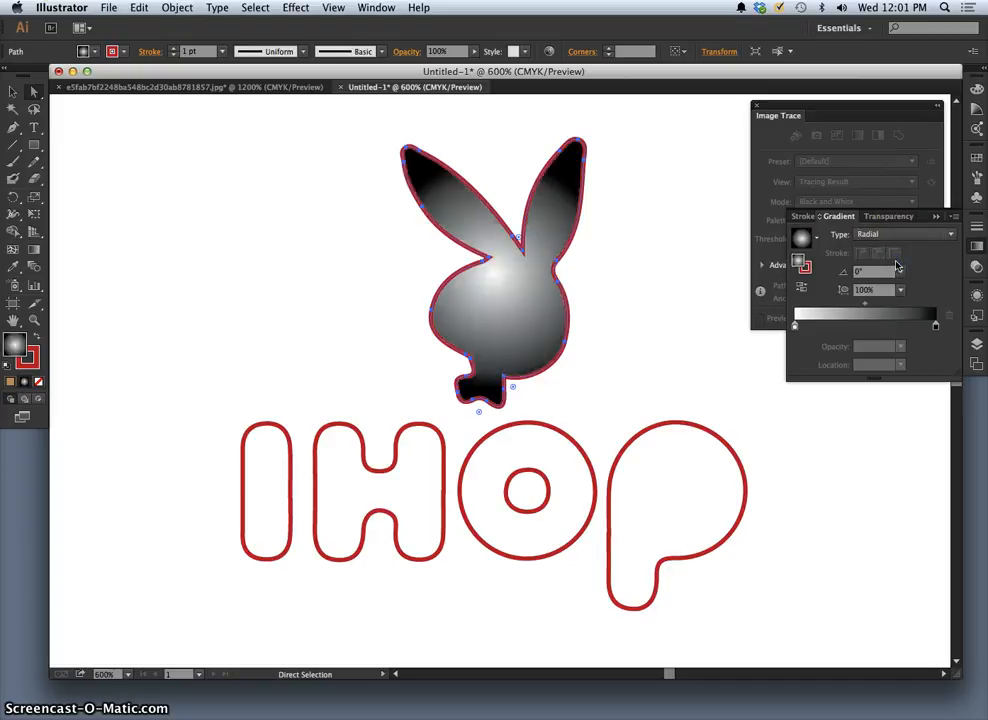
Step: Add a middle colour stop at about 47% on the bunny's gradient and colour it green (about C 71, Y 100)
{"action": "left_click", "coordinate": [881, 326]}
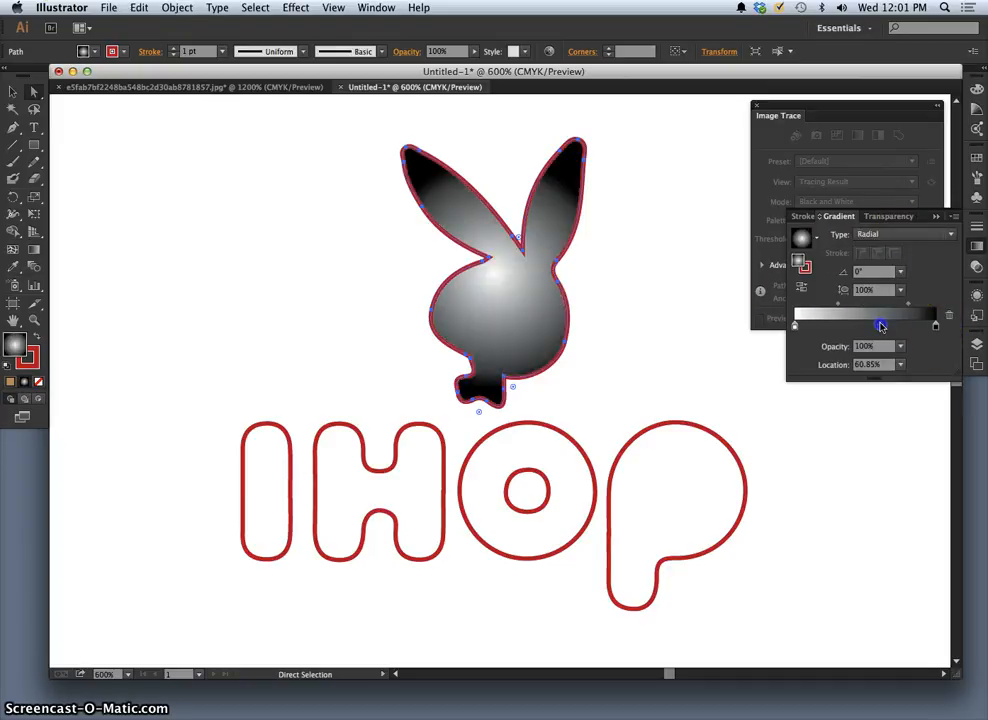
{"action": "left_click_drag", "start_coordinate": [873, 329], "coordinate": [861, 329]}
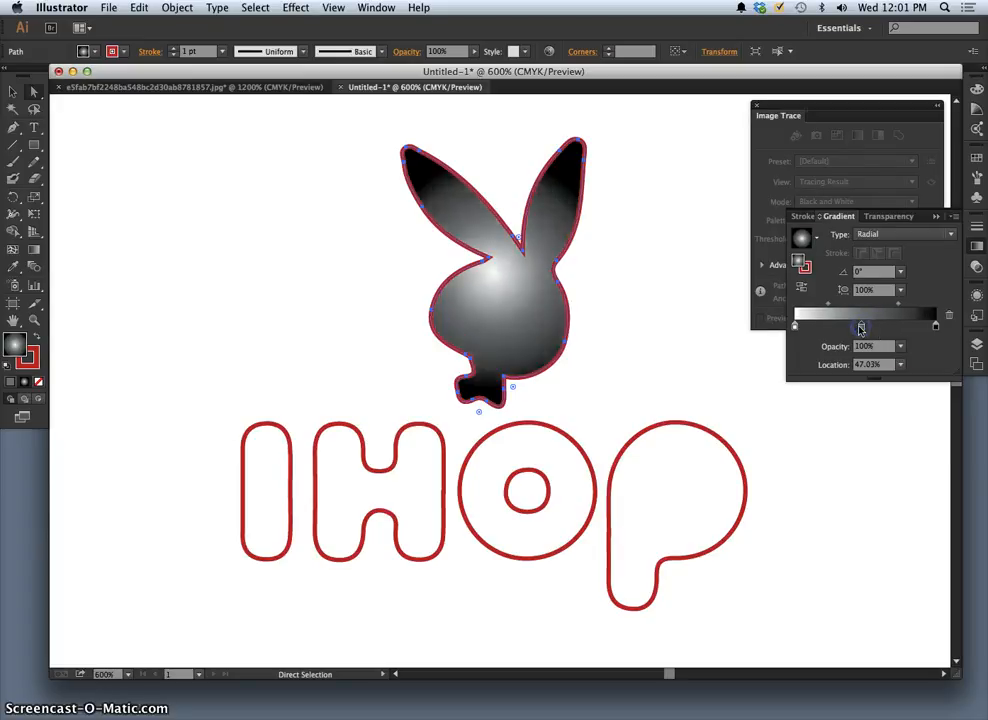
{"action": "double_click", "coordinate": [862, 328]}
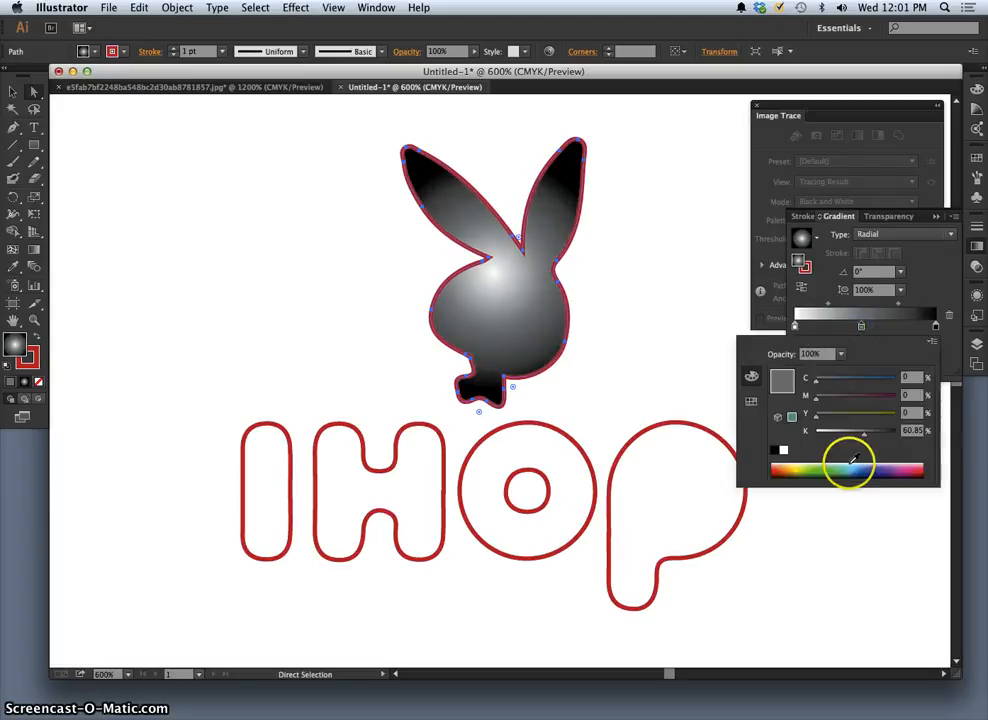
{"action": "left_click_drag", "start_coordinate": [852, 458], "coordinate": [818, 466]}
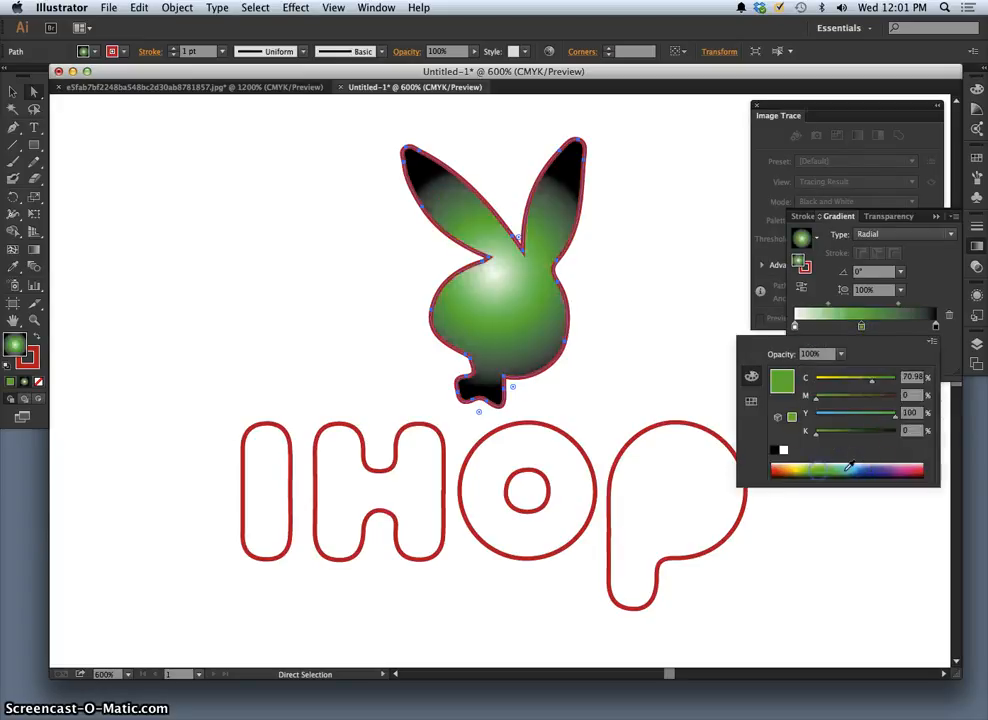
{"action": "left_click", "coordinate": [860, 325]}
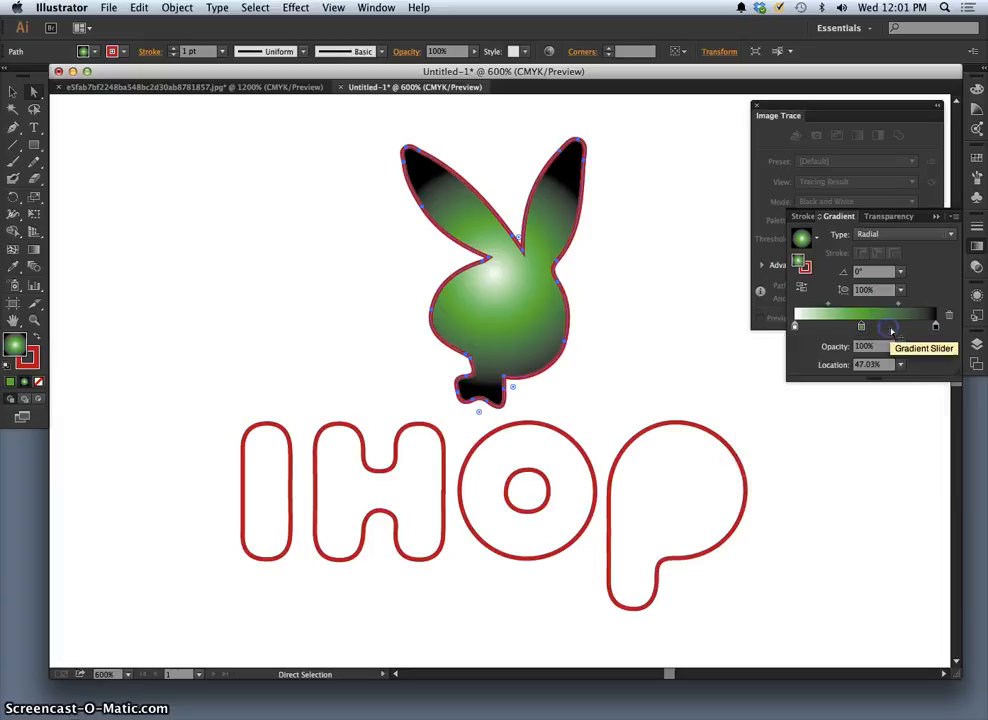
Step: Add another gradient stop and place it at about 60%, and move the green stop to about 18%
{"action": "left_click", "coordinate": [901, 330]}
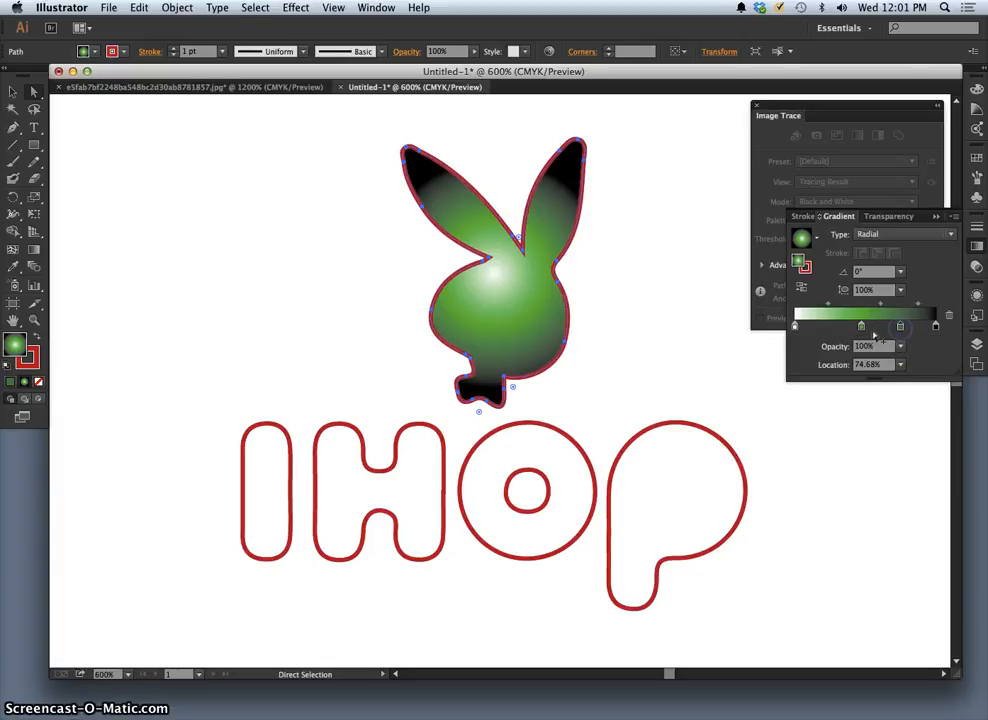
{"action": "left_click_drag", "start_coordinate": [861, 326], "coordinate": [820, 328]}
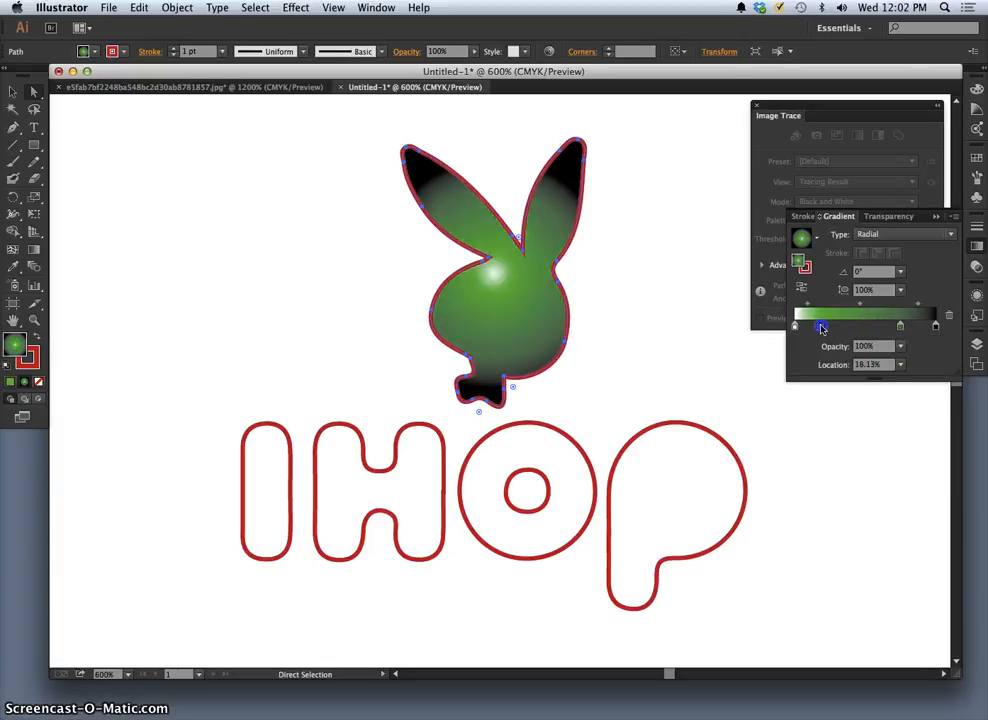
{"action": "left_click", "coordinate": [892, 330]}
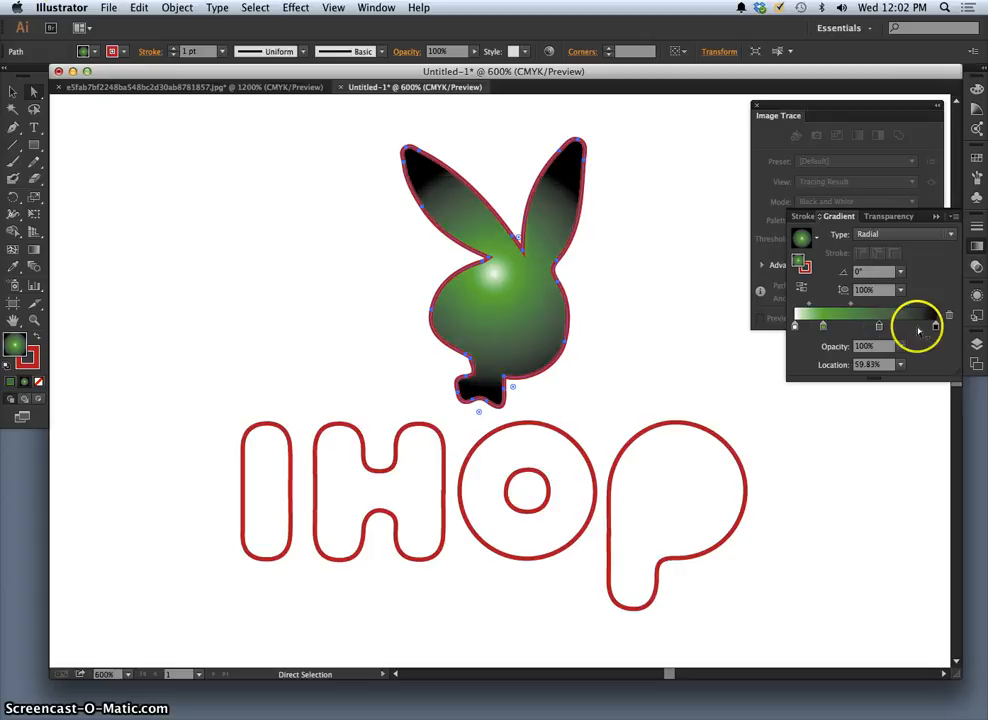
{"action": "left_click", "coordinate": [902, 274]}
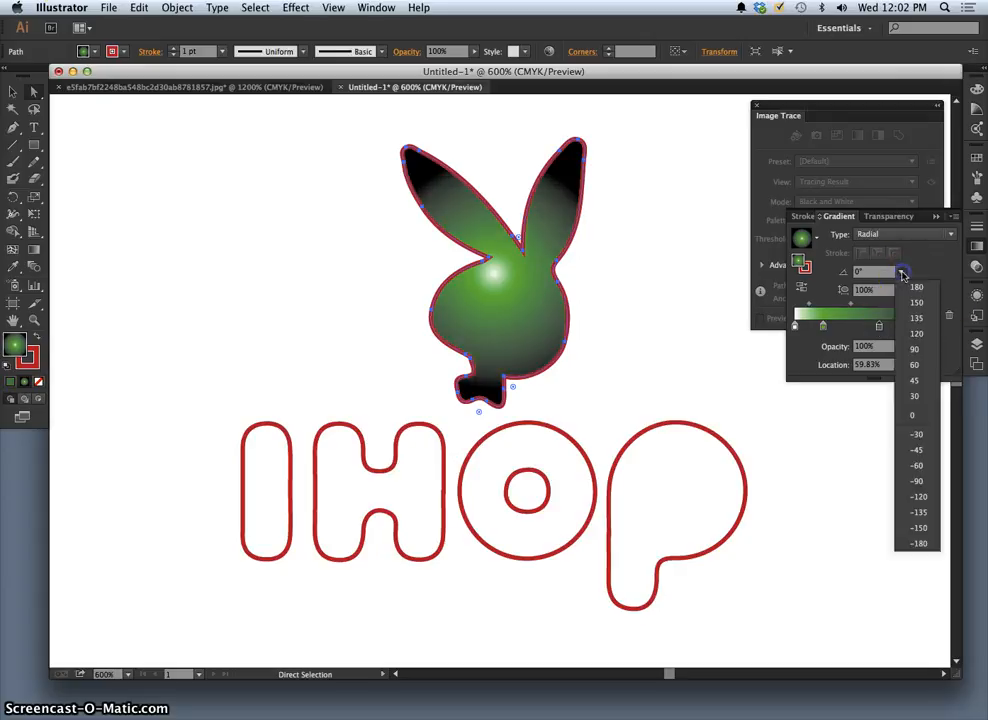
{"action": "left_click", "coordinate": [902, 274]}
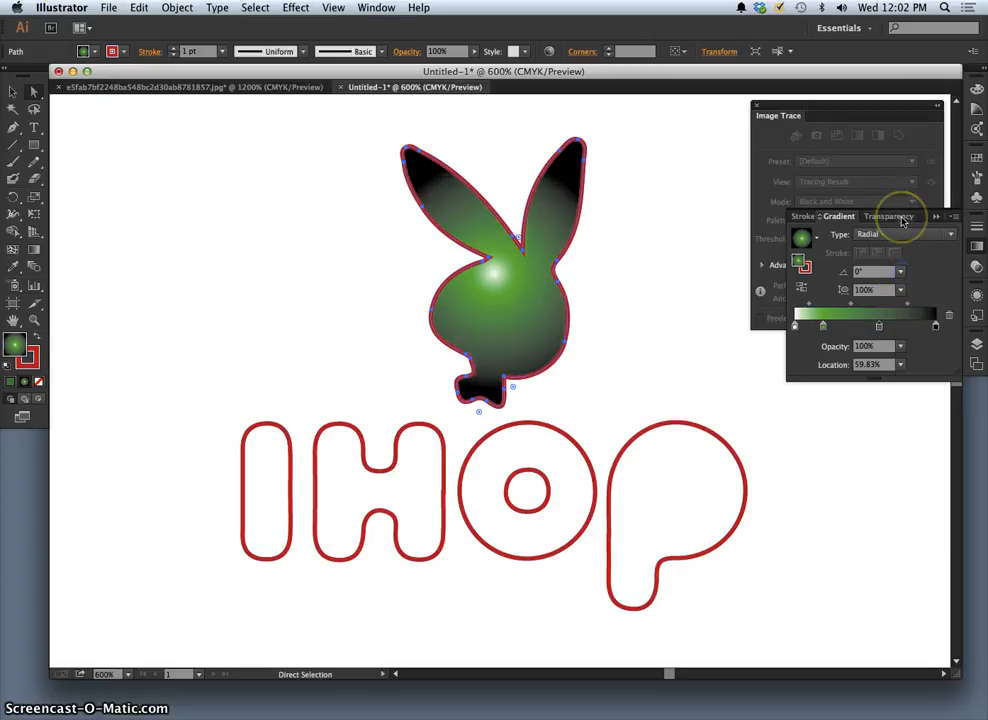
Step: Lower the bunny's opacity to 69% and return to its gradient settings
{"action": "left_click", "coordinate": [902, 218]}
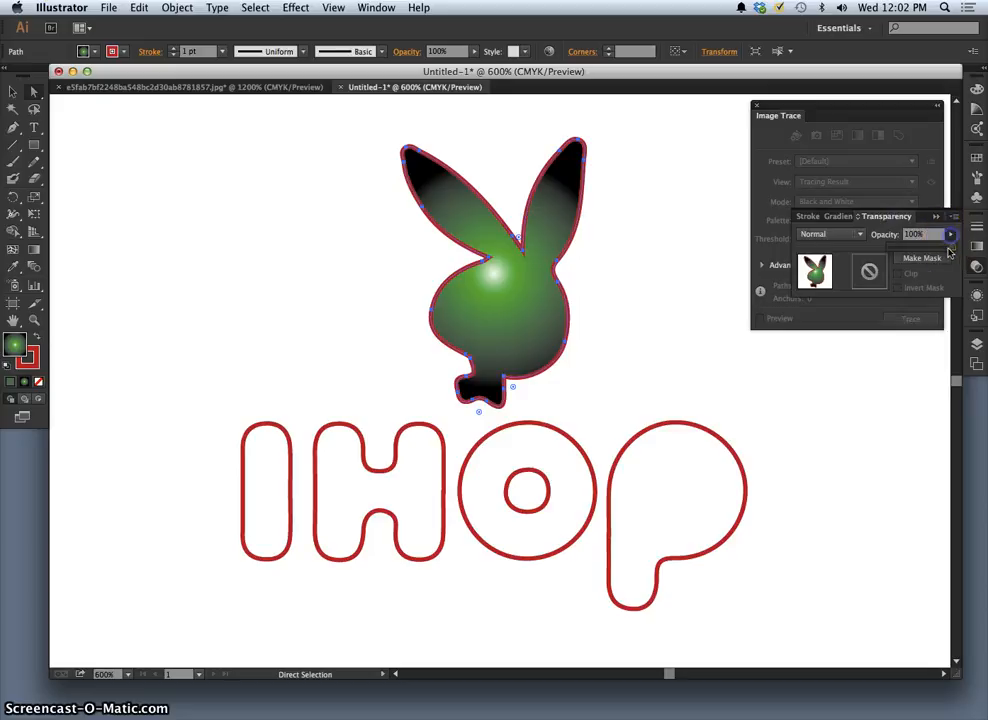
{"action": "left_click_drag", "start_coordinate": [951, 250], "coordinate": [929, 249]}
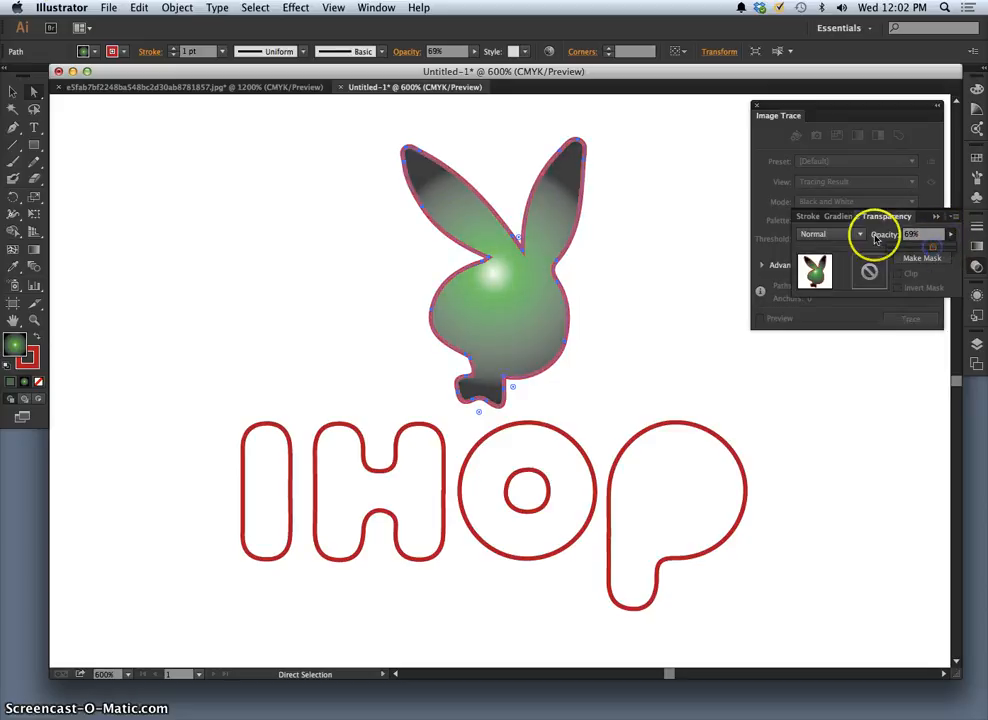
{"action": "left_click", "coordinate": [826, 216]}
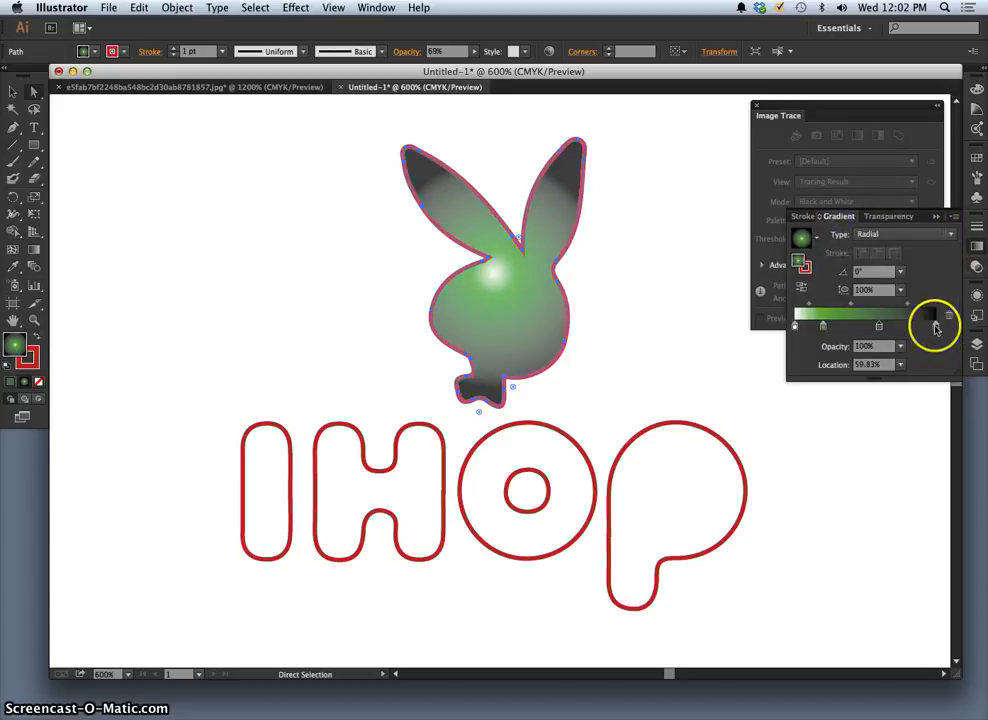
Step: Set the opacity of the bunny gradient's outer black stop to 0%
{"action": "left_click", "coordinate": [935, 327]}
{"action": "double_click", "coordinate": [936, 328]}
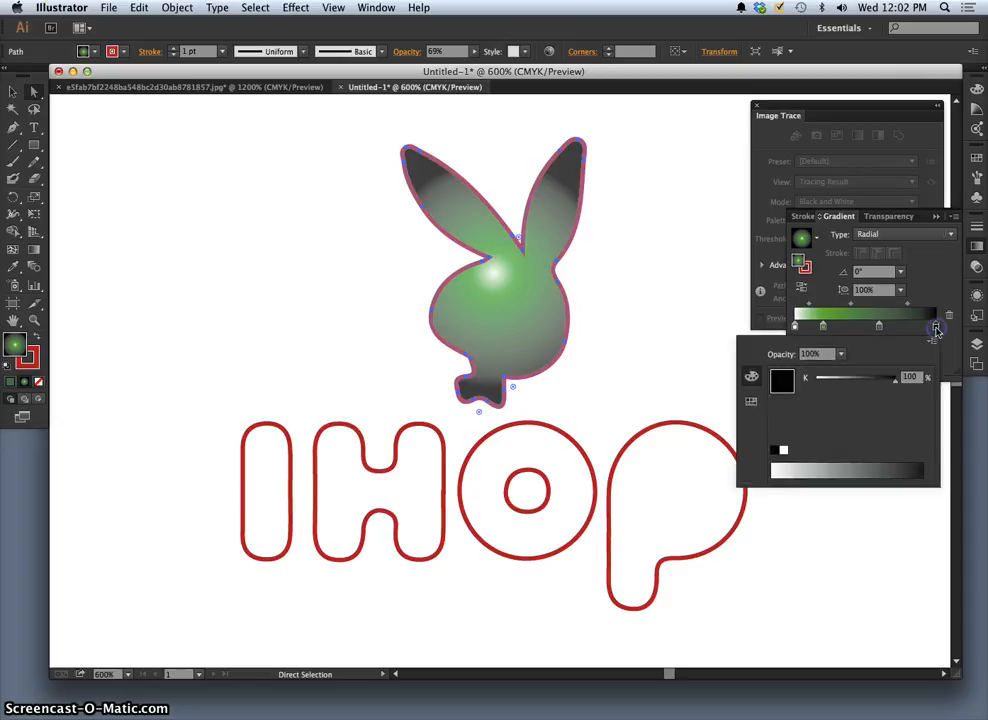
{"action": "left_click", "coordinate": [840, 354]}
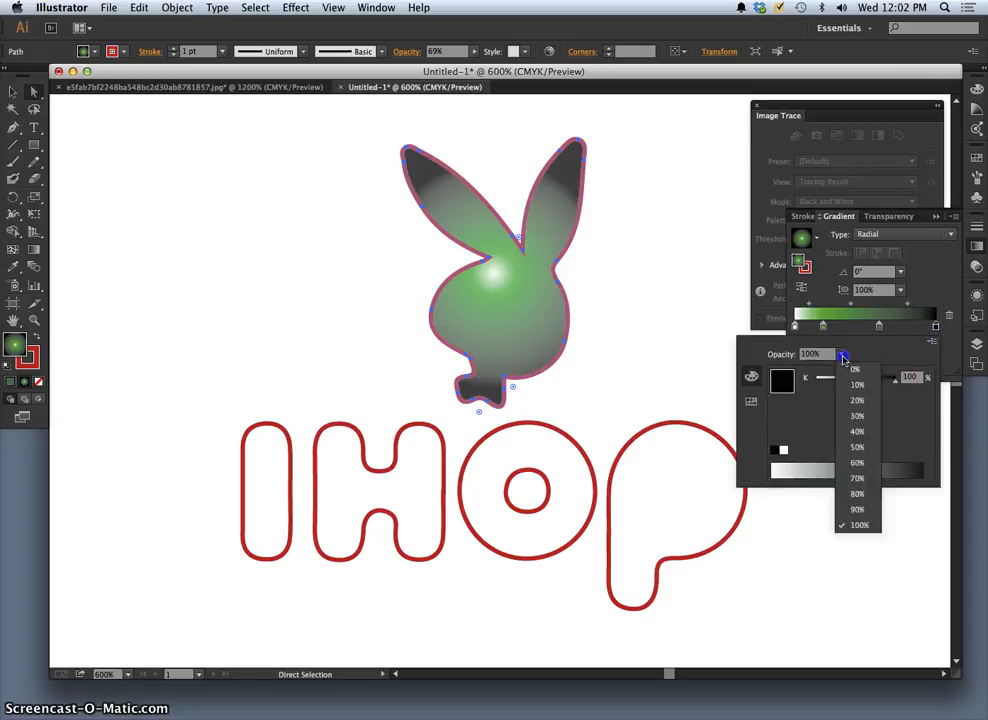
{"action": "left_click", "coordinate": [859, 372]}
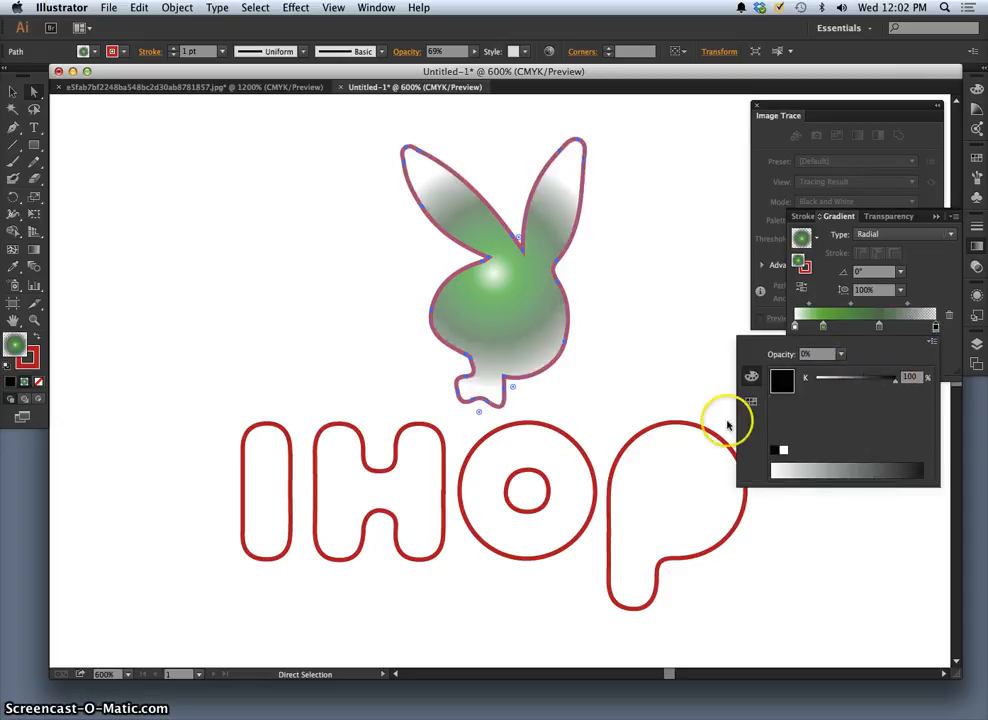
{"action": "left_click", "coordinate": [650, 370]}
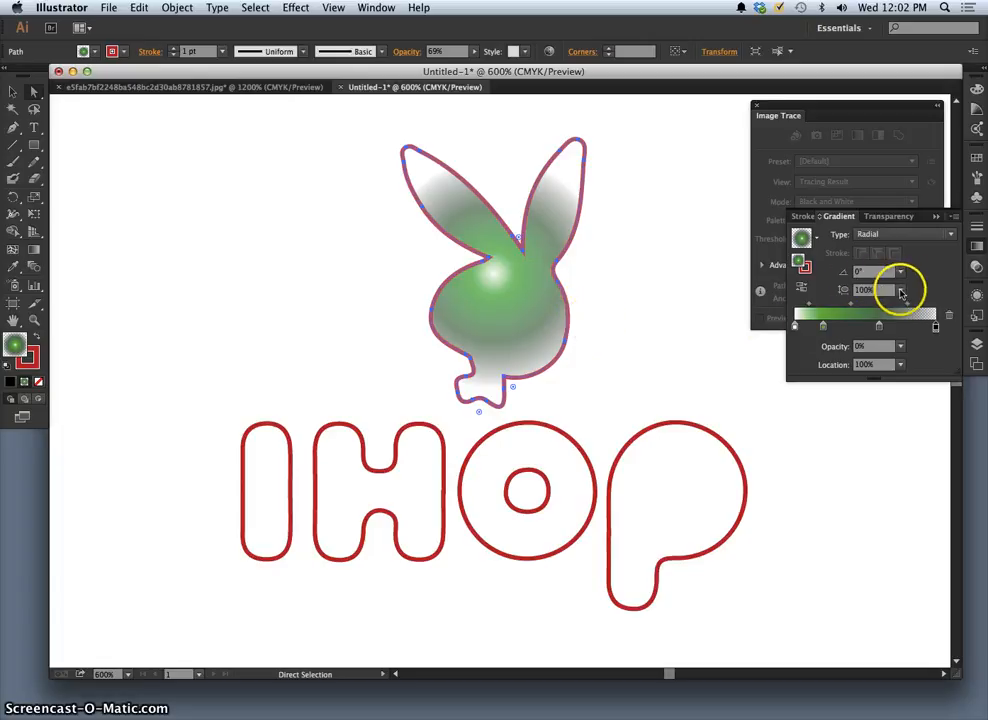
Step: Set the bunny's radial gradient to a 70% aspect ratio and a 45° angle, and deselect the bunny
{"action": "left_click", "coordinate": [900, 274]}
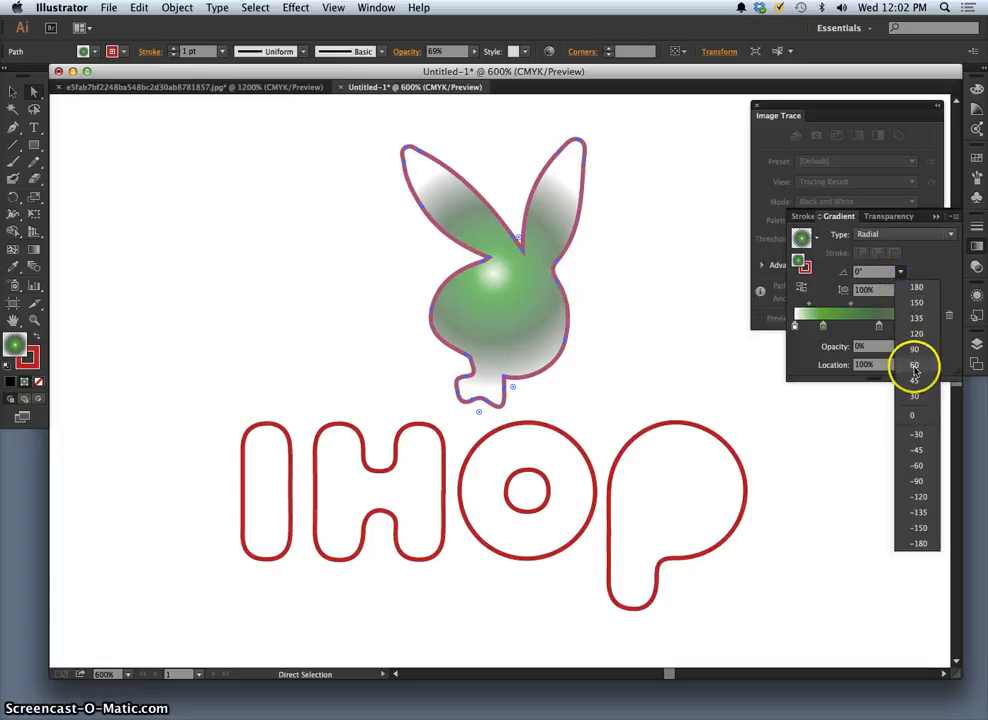
{"action": "left_click", "coordinate": [909, 362]}
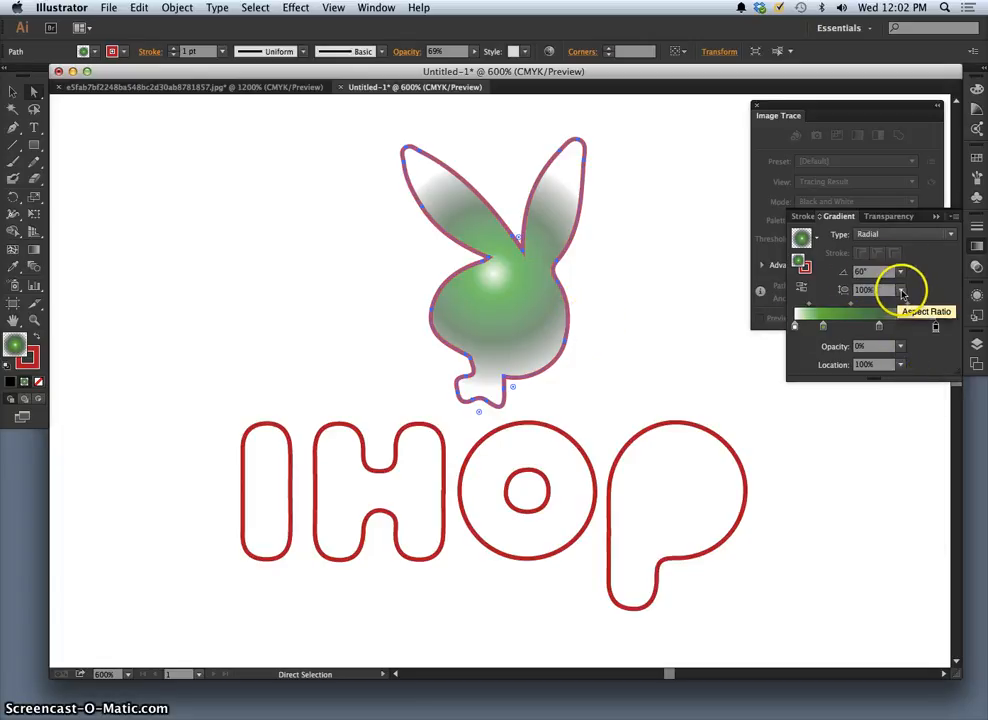
{"action": "left_click", "coordinate": [900, 289]}
{"action": "left_click", "coordinate": [914, 337]}
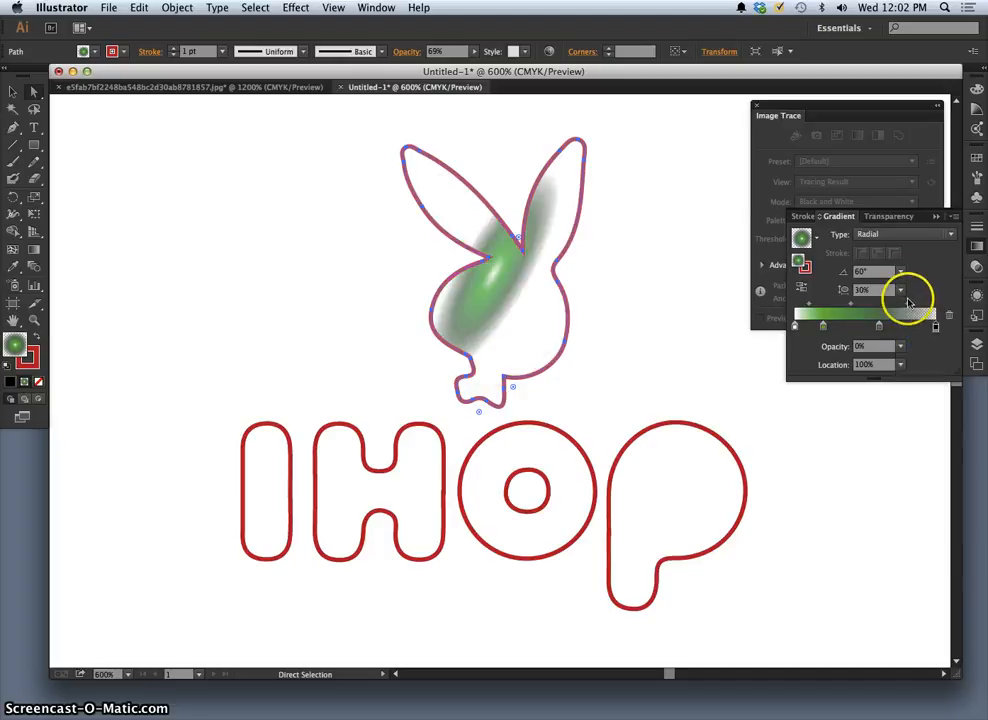
{"action": "left_click", "coordinate": [901, 290]}
{"action": "left_click", "coordinate": [906, 396]}
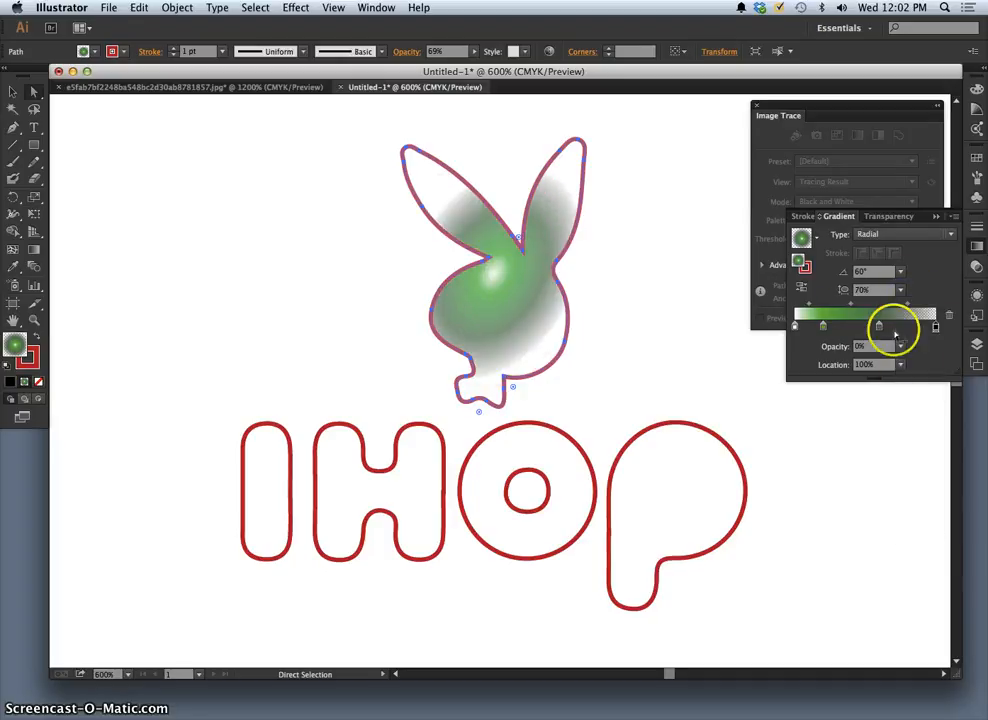
{"action": "left_click", "coordinate": [900, 273]}
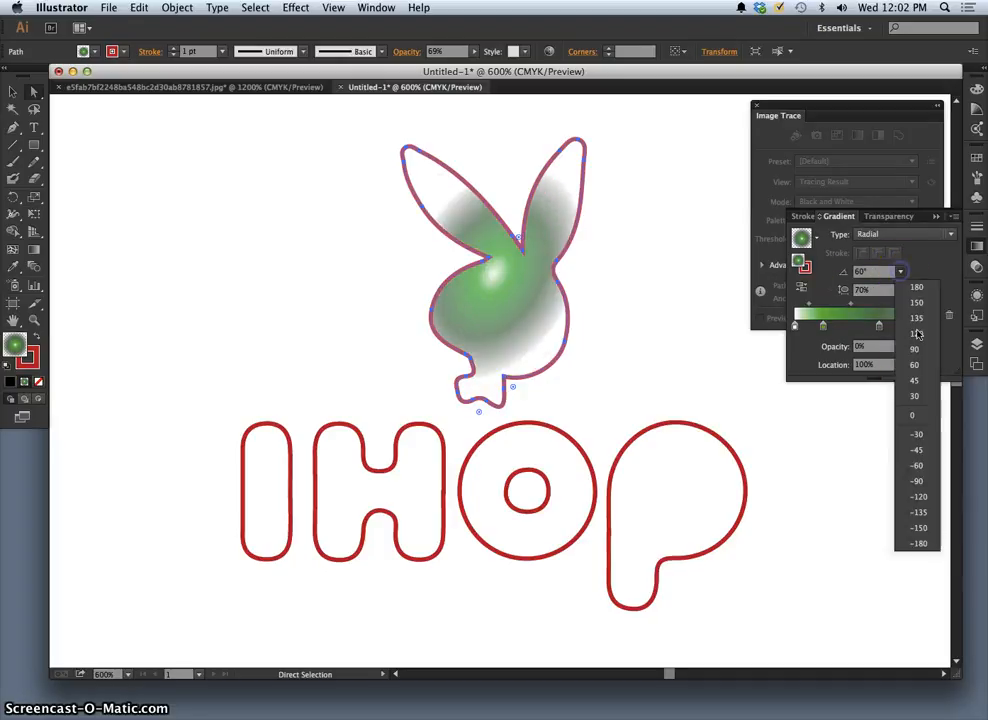
{"action": "left_click", "coordinate": [910, 379]}
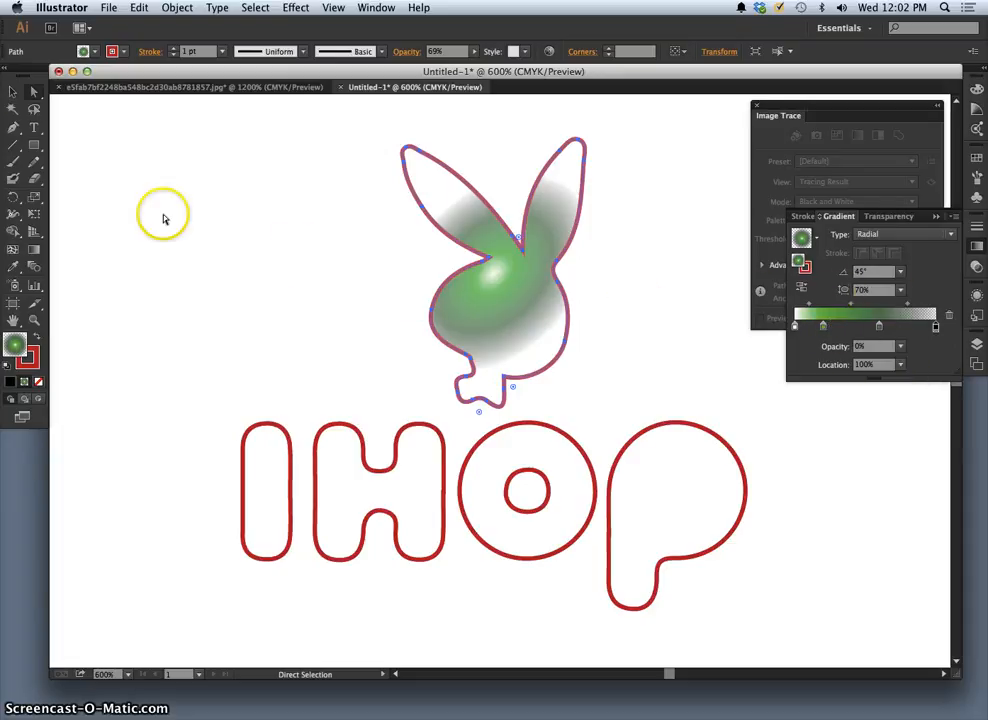
{"action": "left_click", "coordinate": [202, 163]}
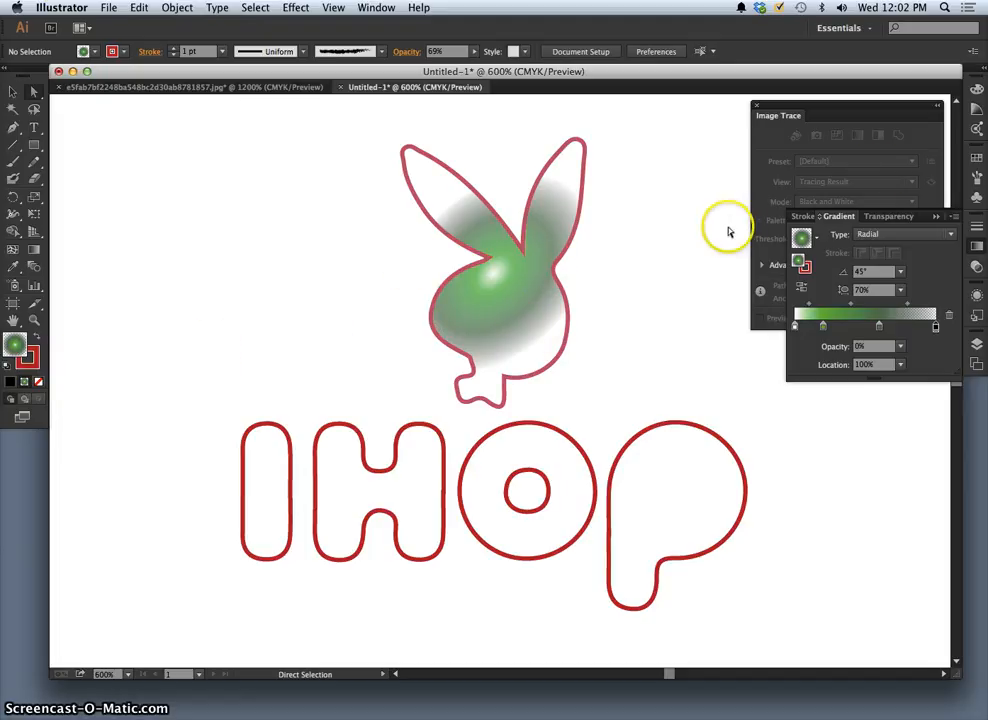
Step: Select the bunny path in the layer list and remove its red stroke
{"action": "left_click", "coordinate": [978, 345]}
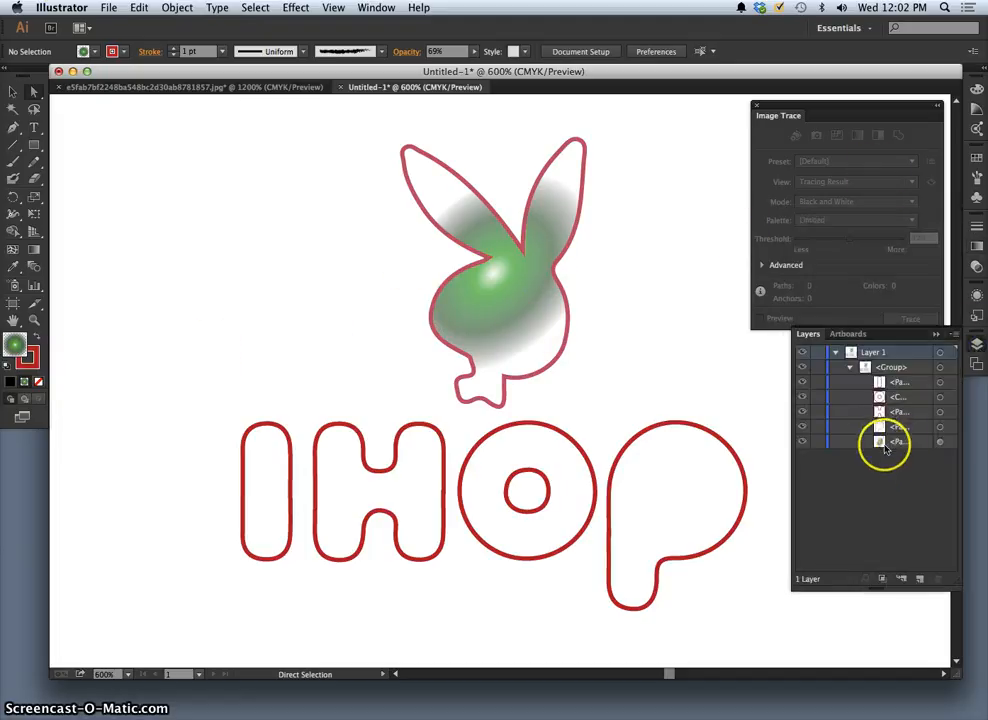
{"action": "left_click", "coordinate": [940, 443]}
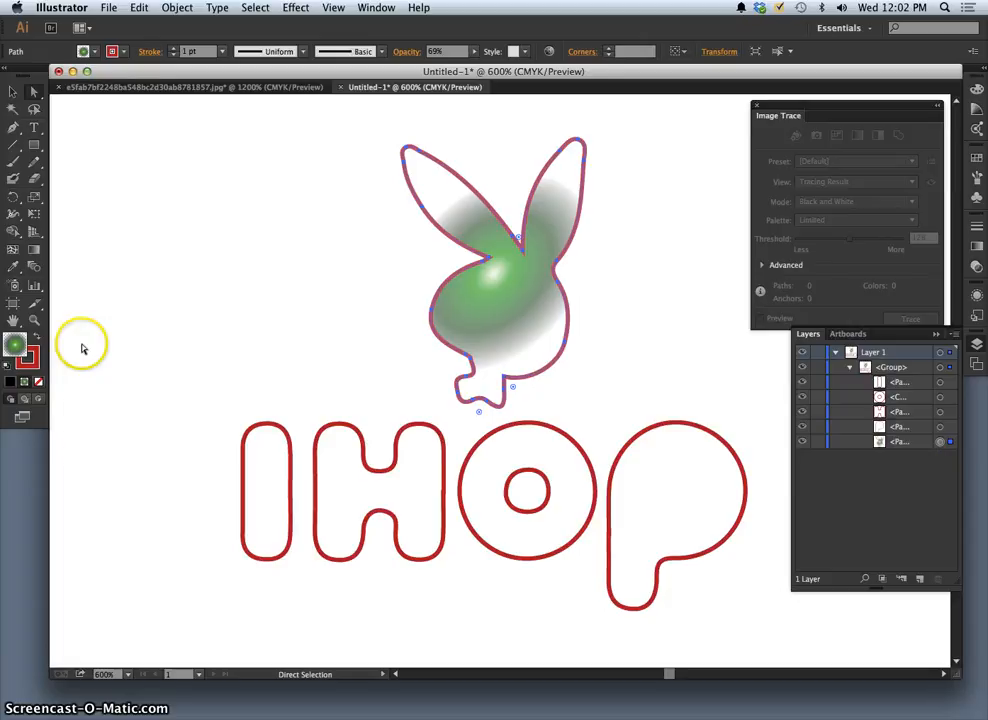
{"action": "left_click", "coordinate": [37, 358]}
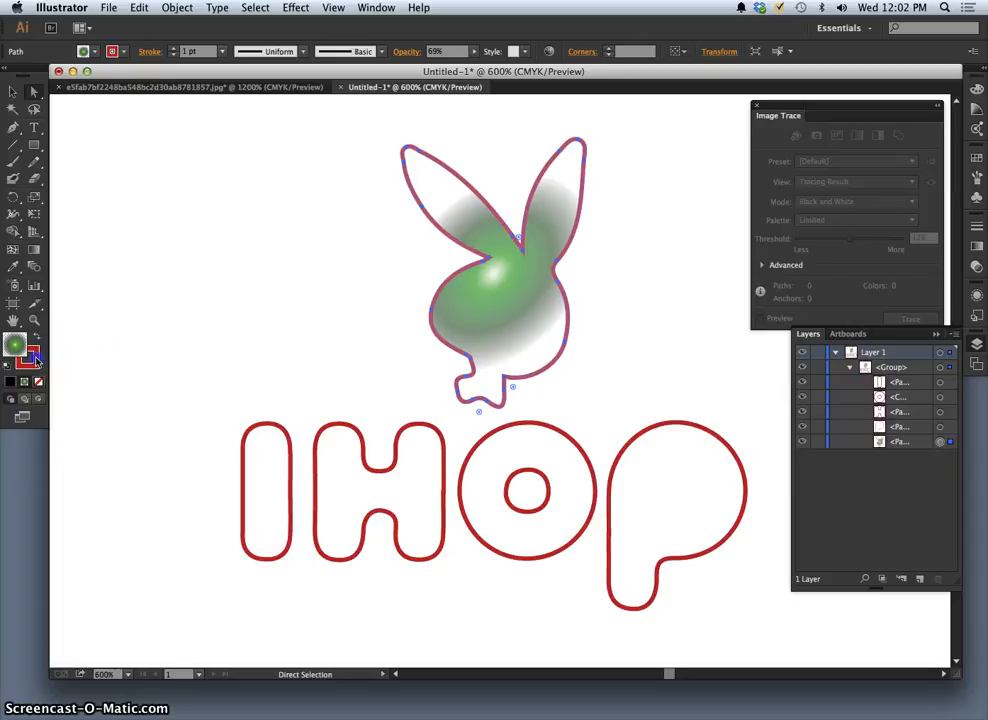
{"action": "left_click", "coordinate": [38, 381]}
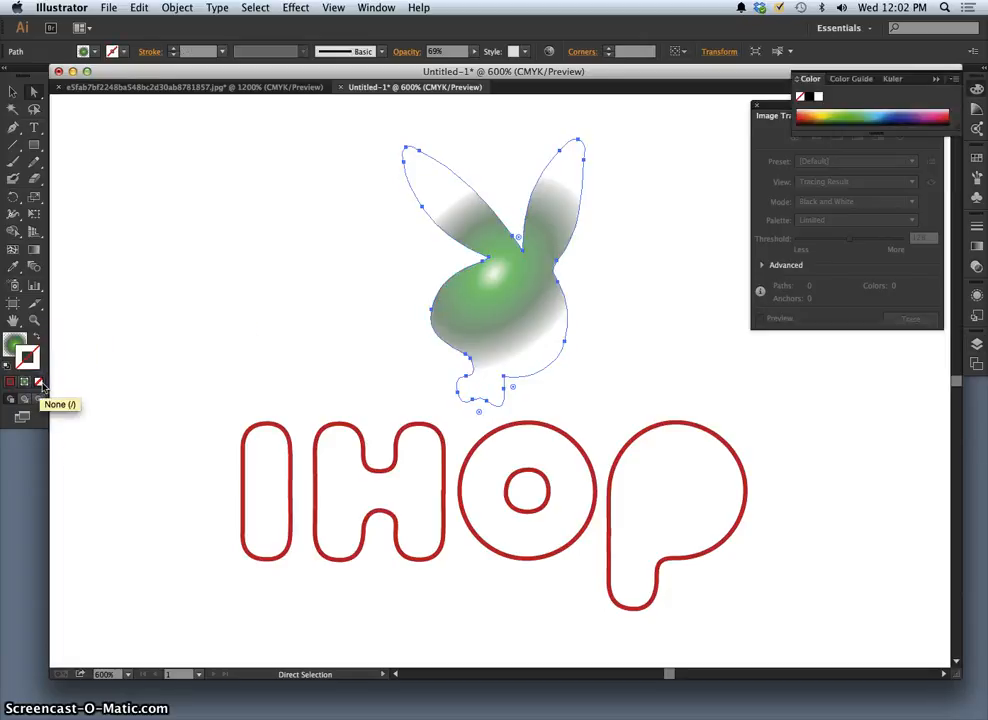
{"action": "left_click", "coordinate": [175, 347]}
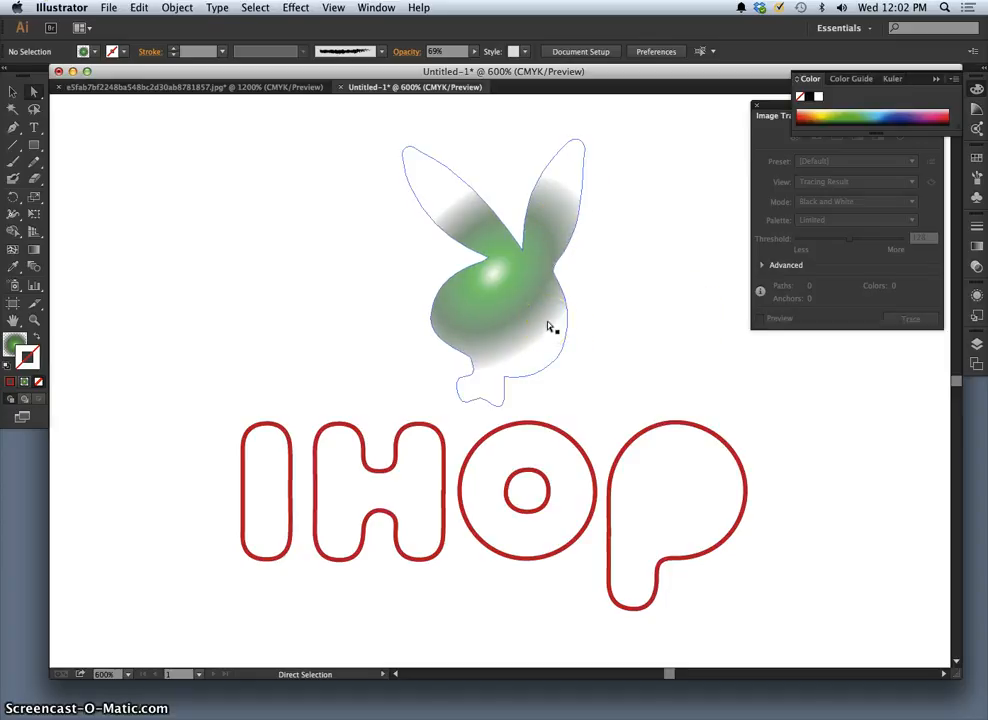
{"action": "left_click", "coordinate": [664, 296]}
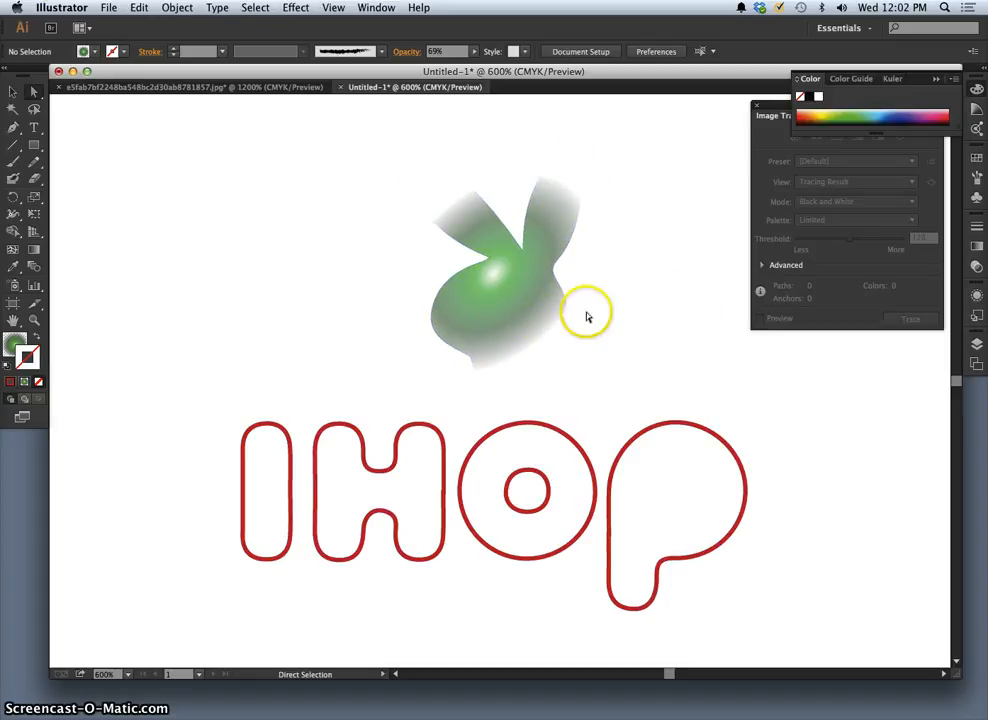
Step: Copy the bunny path and paste the duplicate in place
{"action": "left_click", "coordinate": [556, 320]}
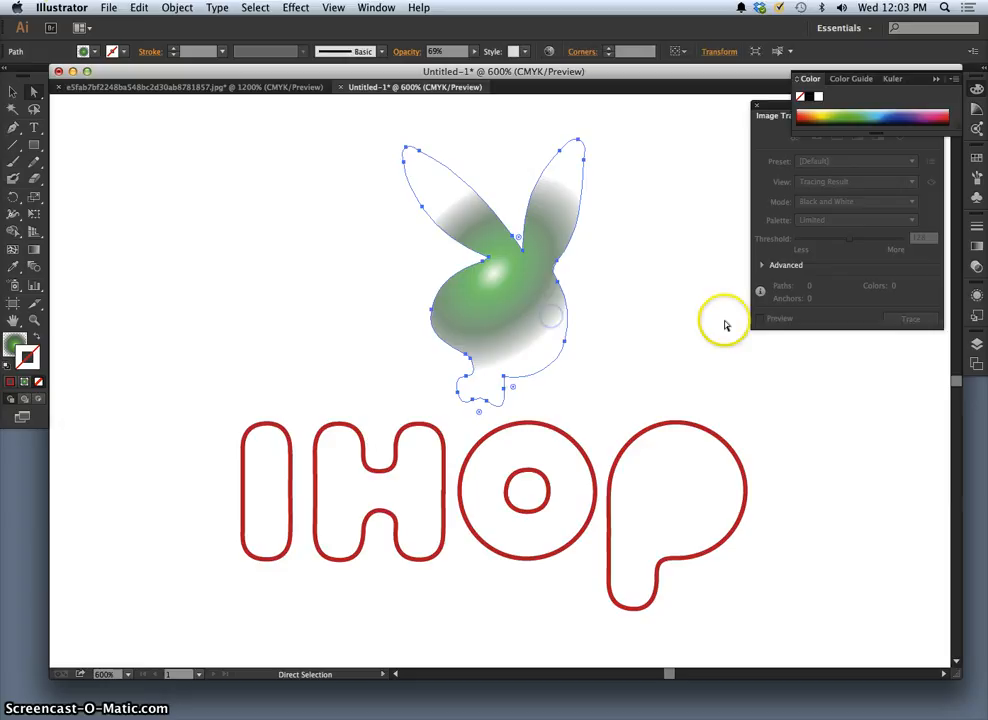
{"action": "left_click", "coordinate": [977, 343]}
{"action": "left_click", "coordinate": [898, 446]}
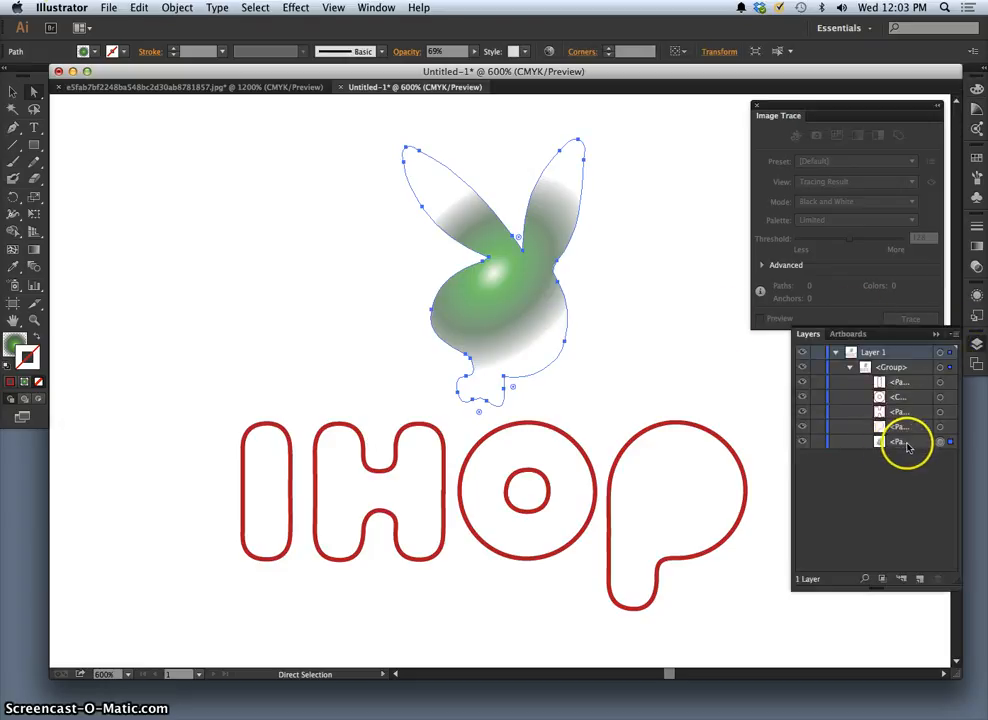
{"action": "left_click", "coordinate": [882, 442]}
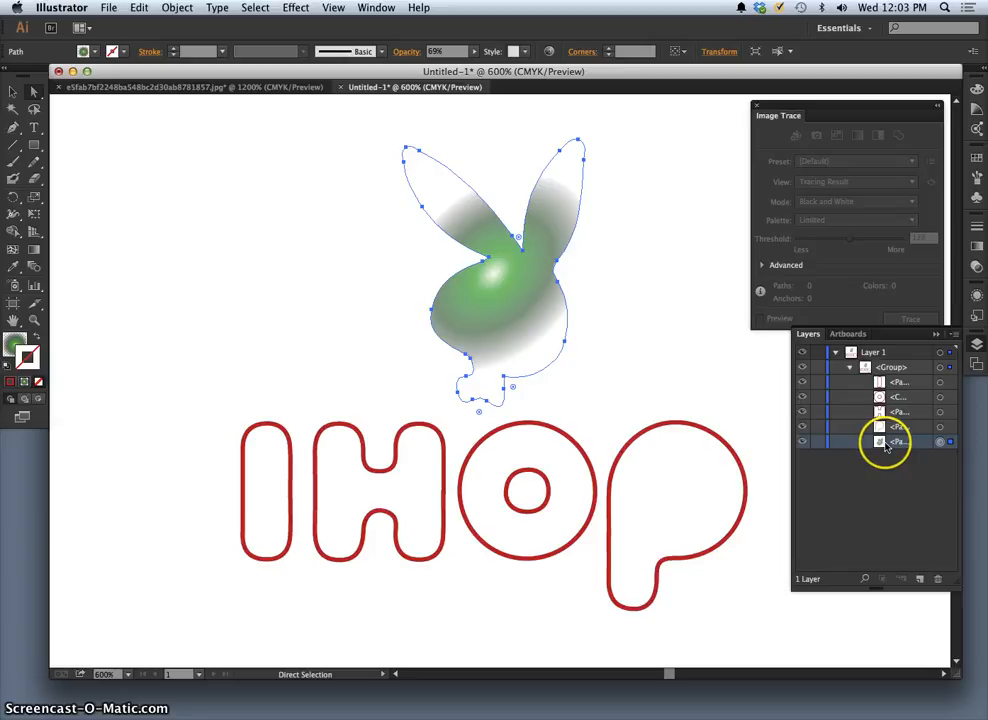
{"action": "left_click", "coordinate": [143, 10]}
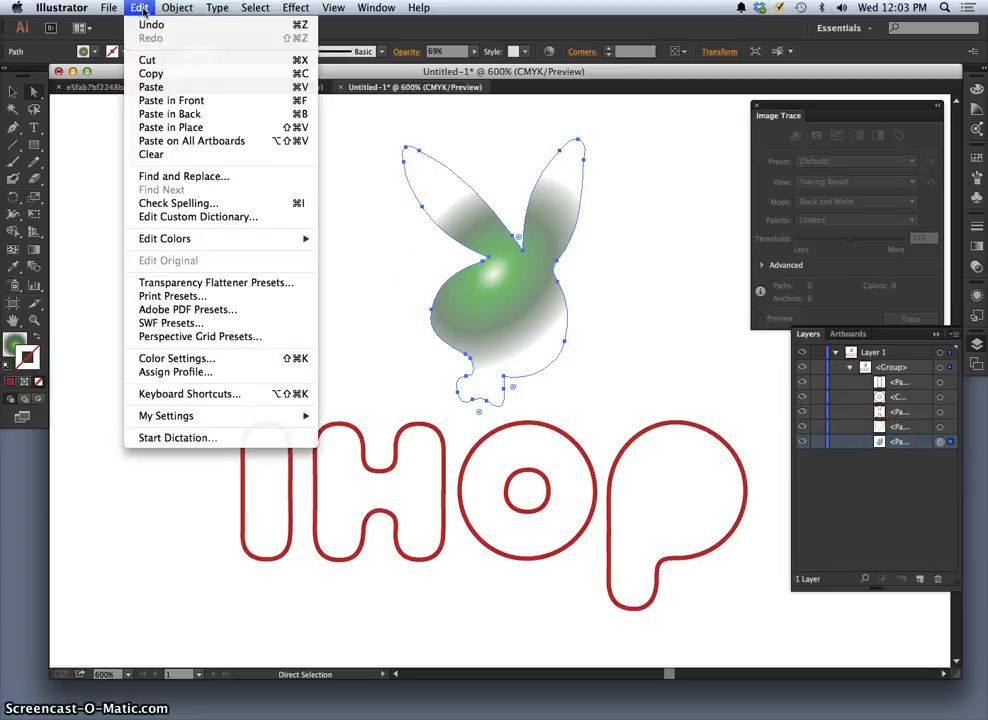
{"action": "left_click", "coordinate": [140, 72]}
{"action": "left_click", "coordinate": [141, 10]}
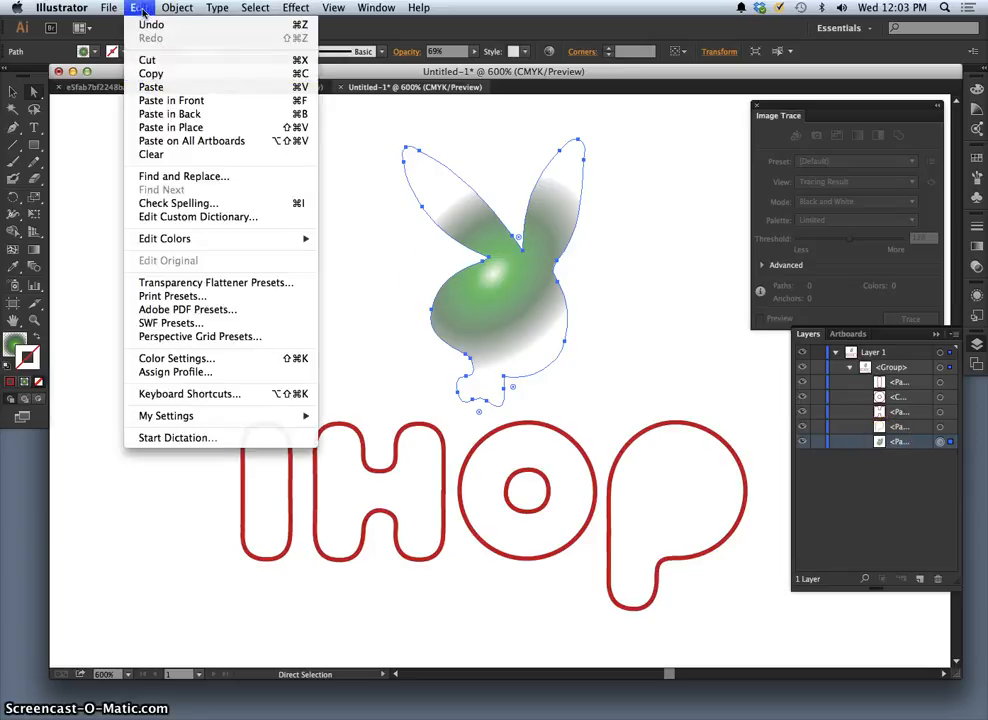
{"action": "left_click", "coordinate": [197, 131]}
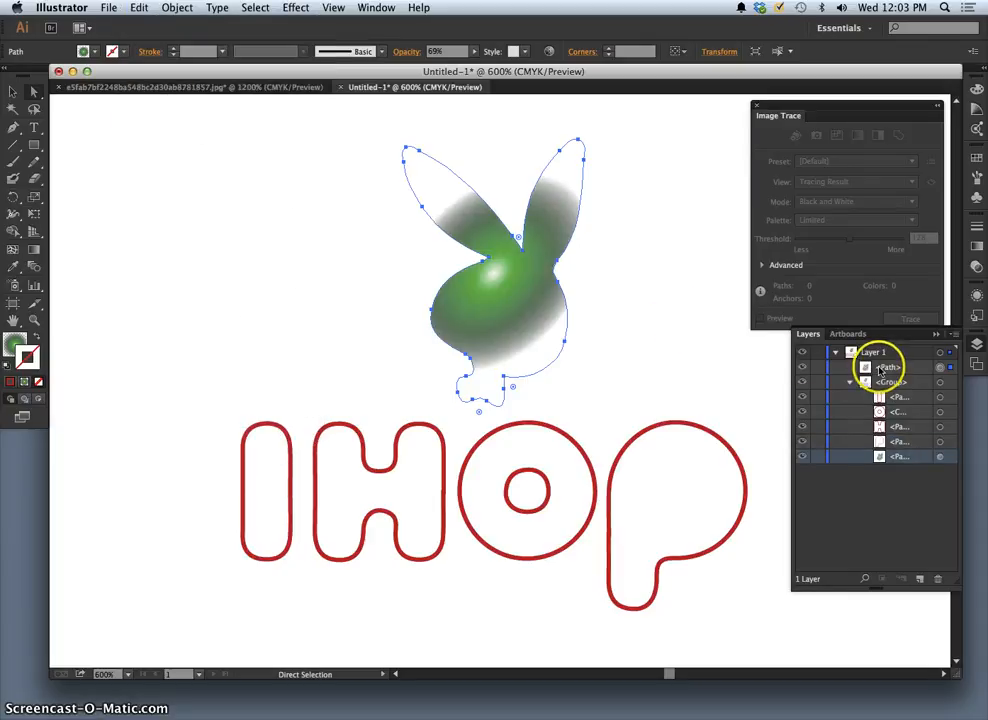
Step: Fill the duplicate bunny path with solid red
{"action": "left_click", "coordinate": [880, 369]}
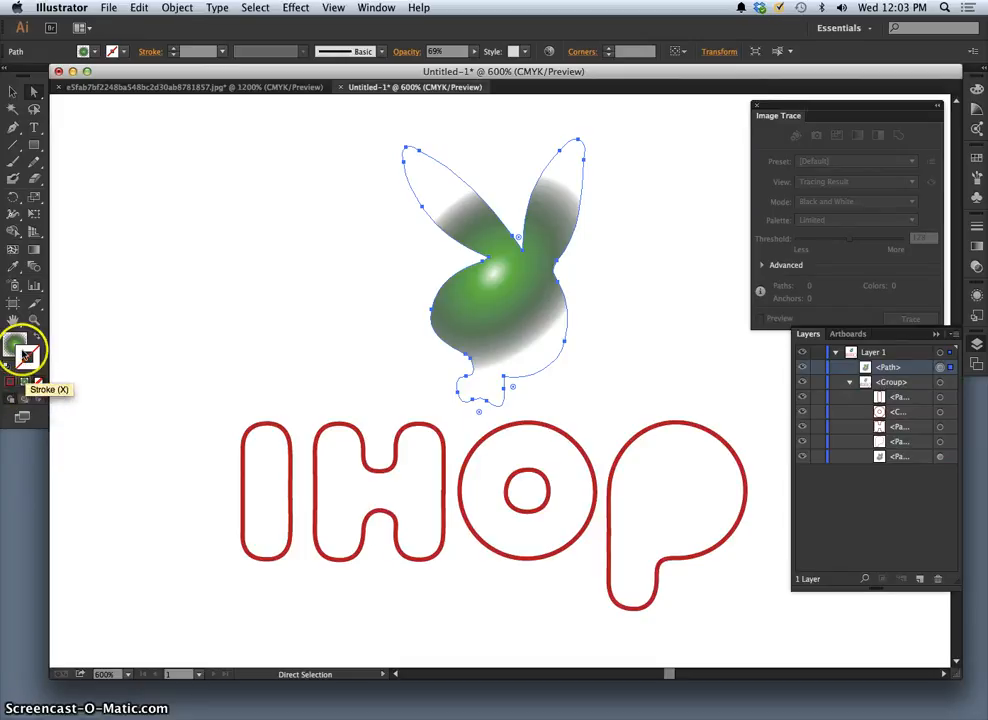
{"action": "left_click", "coordinate": [16, 345]}
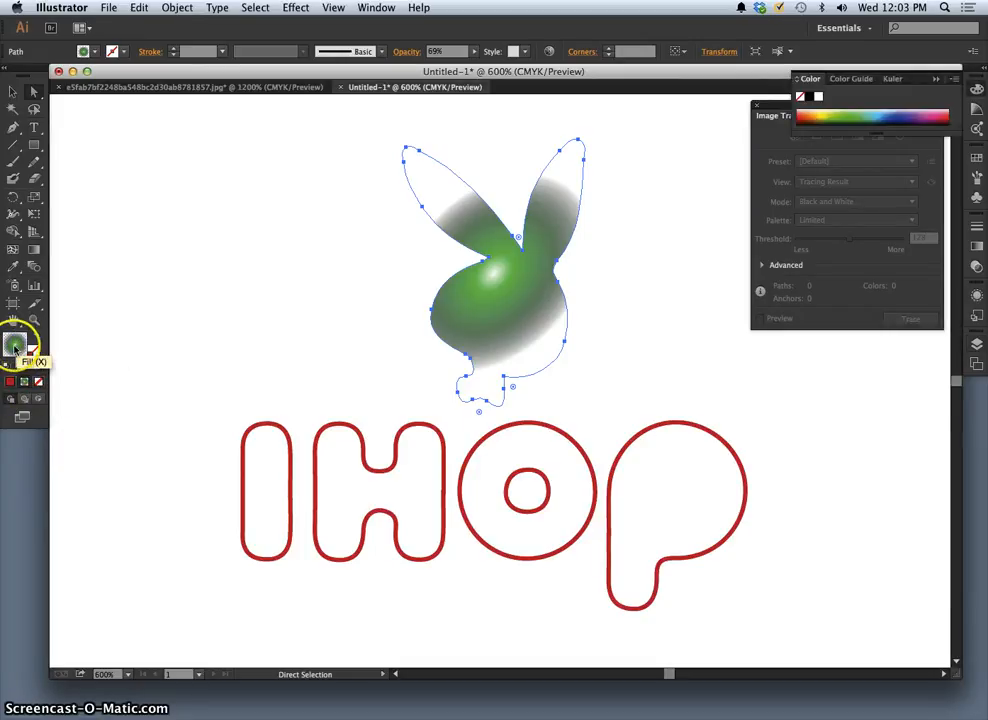
{"action": "left_click", "coordinate": [11, 382]}
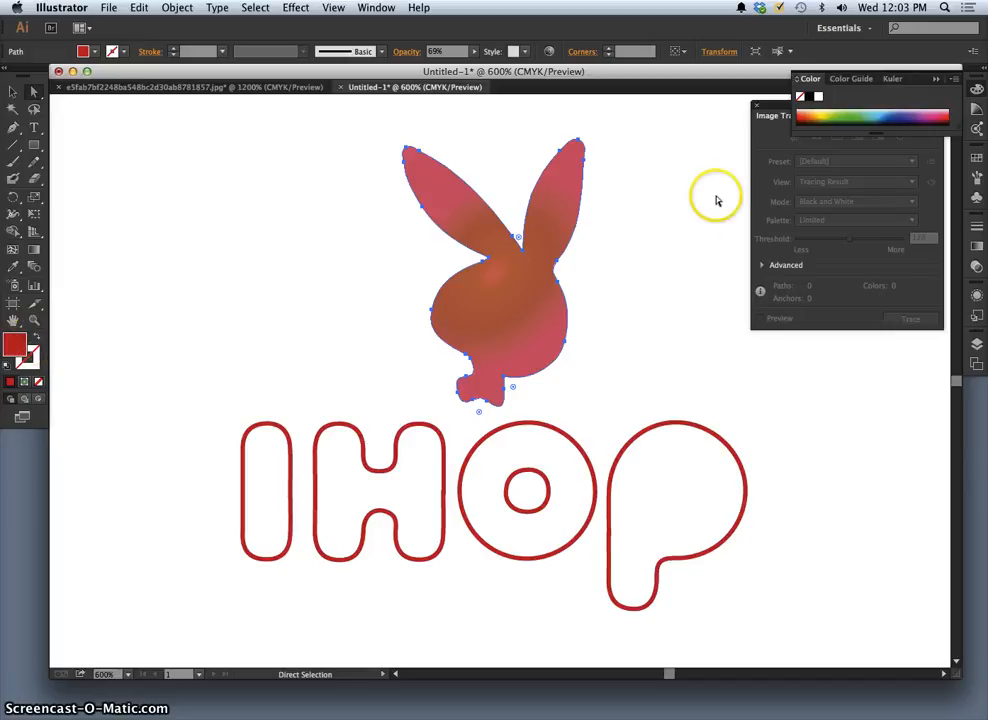
{"action": "left_click", "coordinate": [931, 150]}
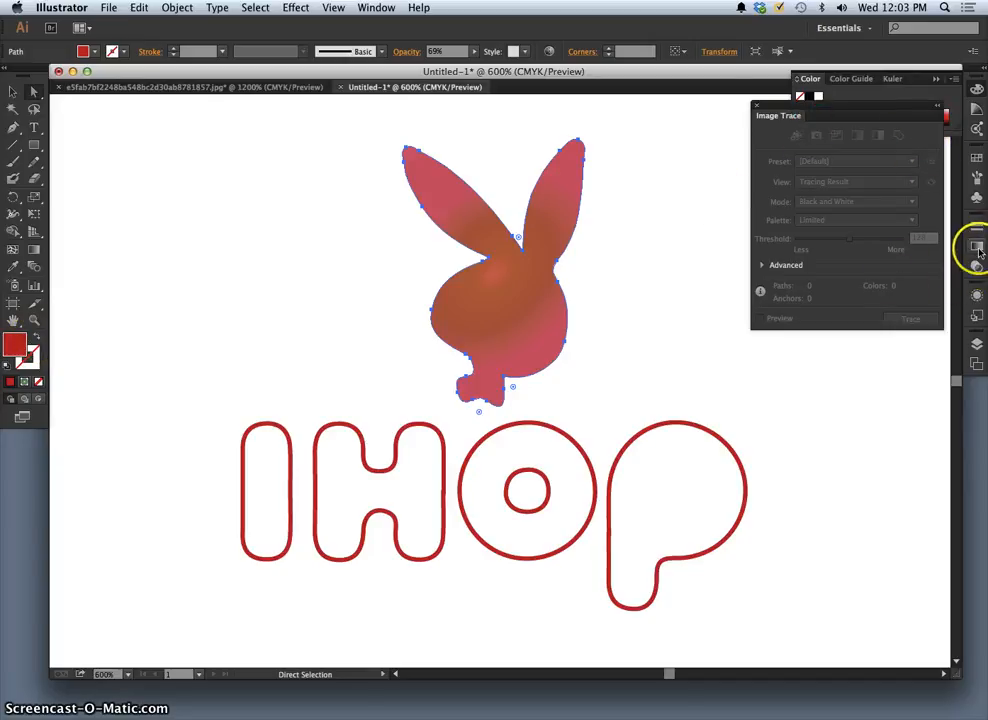
Step: Raise the red bunny's opacity to 100% and deselect it
{"action": "left_click", "coordinate": [978, 250]}
{"action": "left_click", "coordinate": [900, 217]}
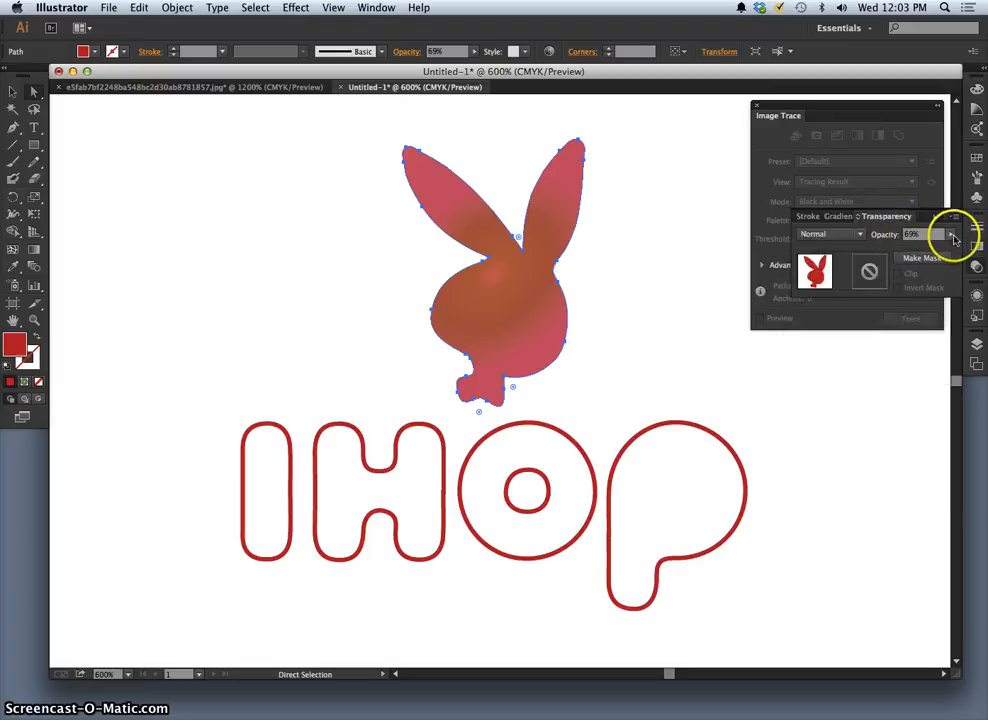
{"action": "left_click", "coordinate": [952, 236]}
{"action": "left_click_drag", "start_coordinate": [928, 249], "coordinate": [952, 250]}
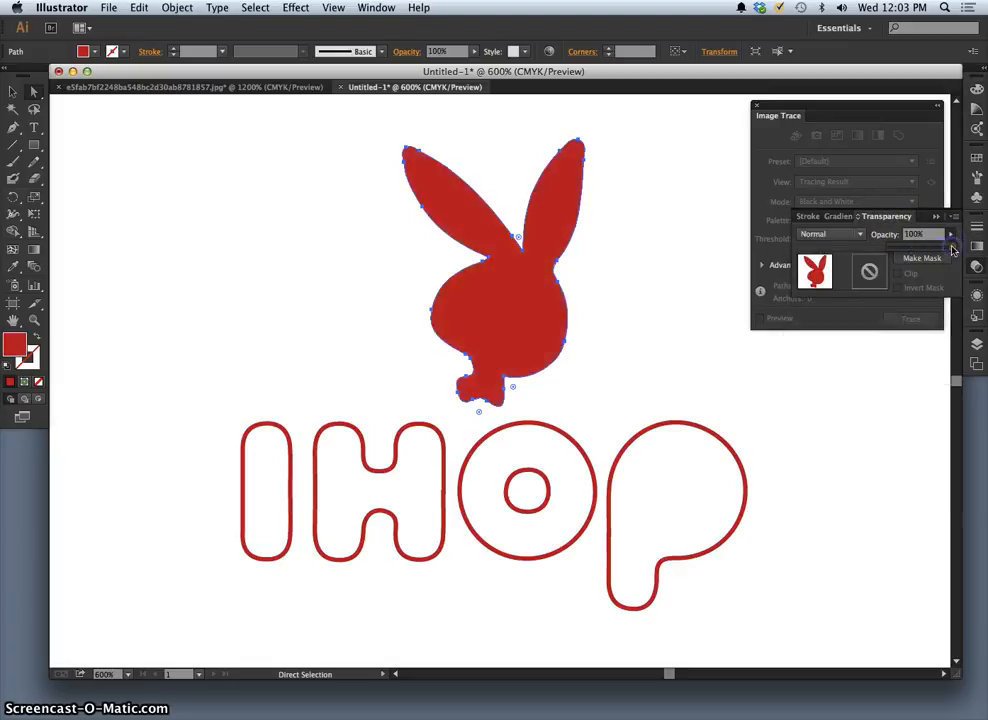
{"action": "left_click", "coordinate": [800, 426]}
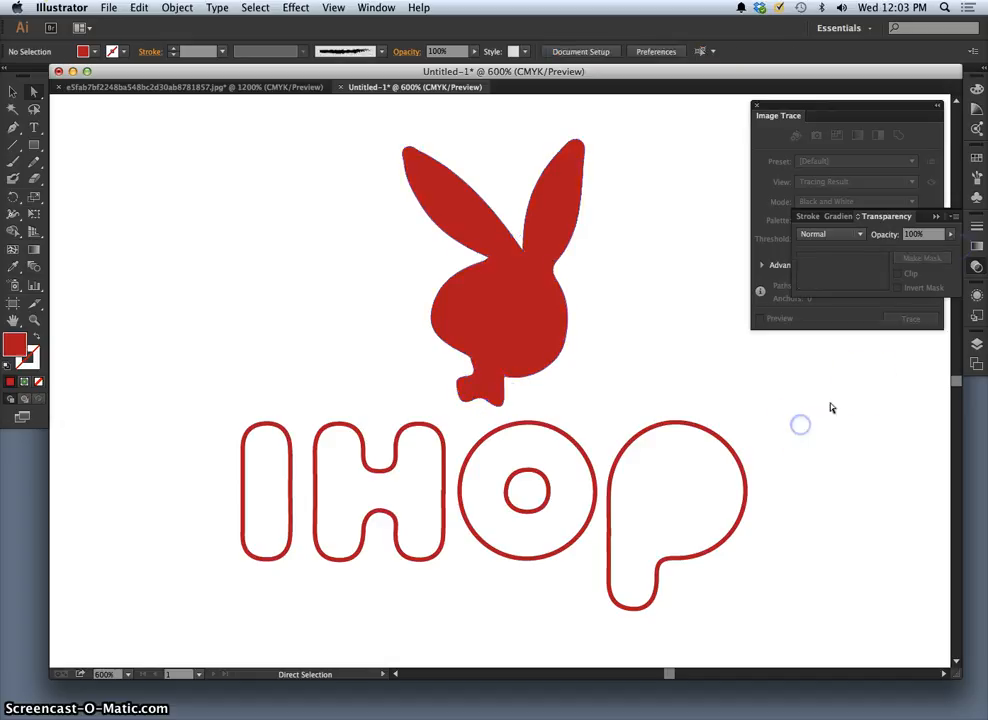
Step: Move the red bunny beneath the gradient bunny in the layer order, and offset the gradient bunny slightly from it
{"action": "left_click", "coordinate": [972, 344]}
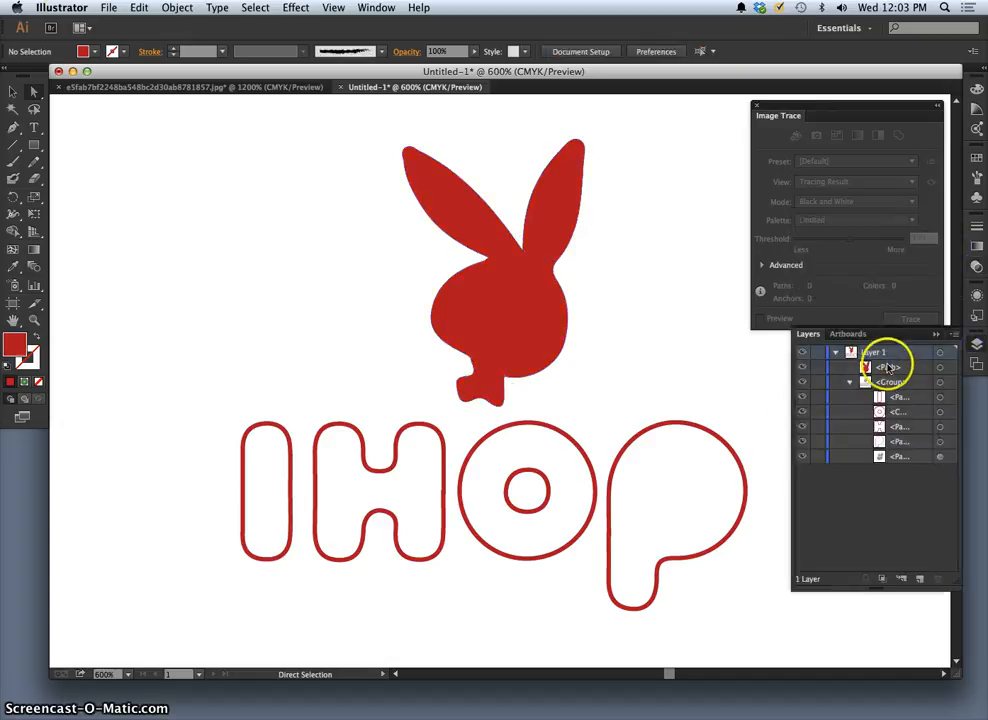
{"action": "left_click_drag", "start_coordinate": [918, 381], "coordinate": [901, 462]}
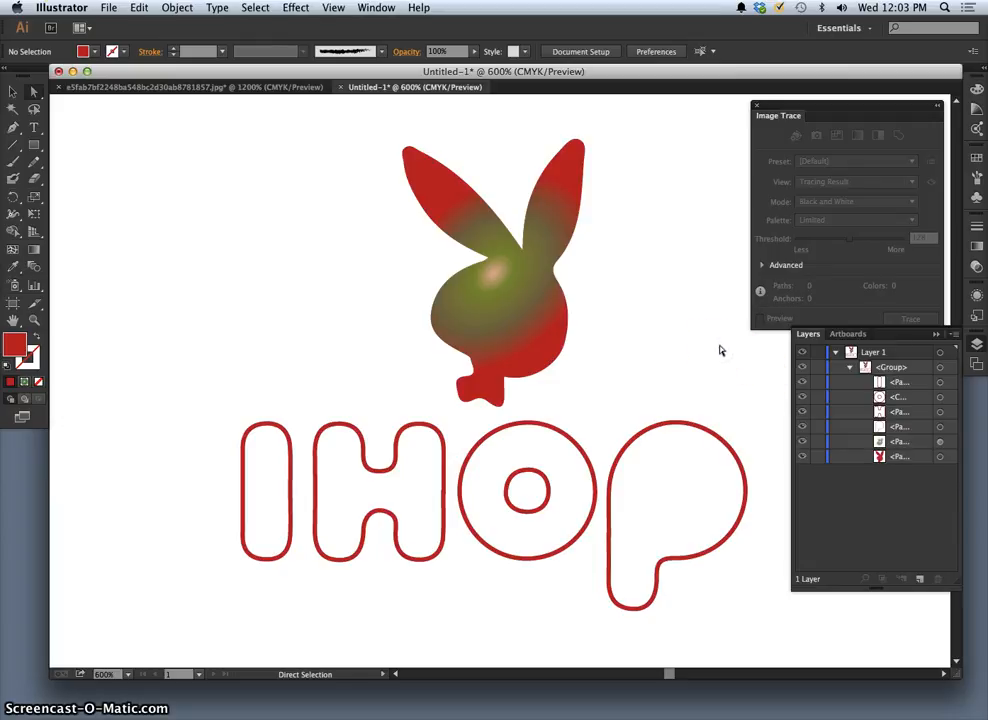
{"action": "left_click", "coordinate": [941, 444]}
{"action": "left_click_drag", "start_coordinate": [496, 281], "coordinate": [512, 305]}
{"action": "left_click", "coordinate": [609, 309]}
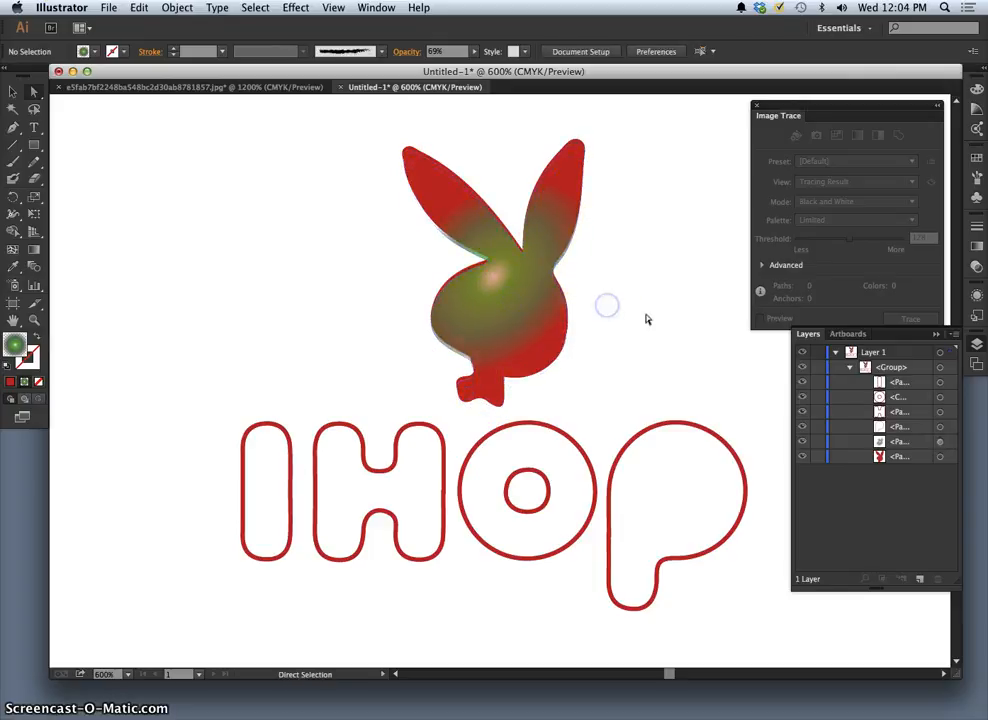
{"action": "left_click", "coordinate": [648, 346]}
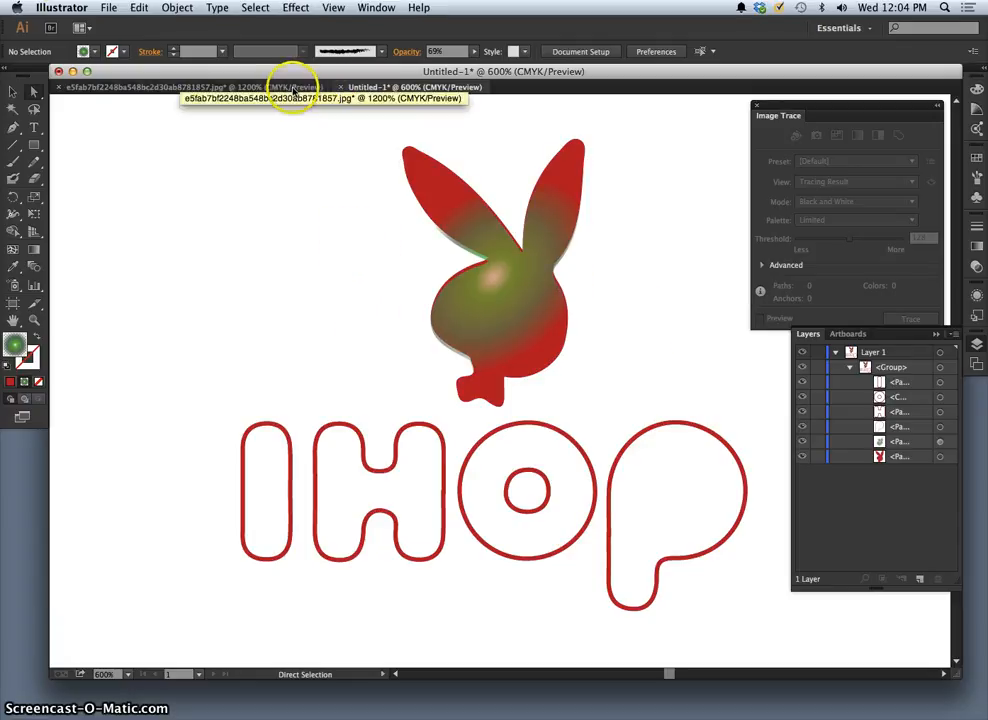
Step: Switch to the open JPG document containing the traced bunny outline
{"action": "left_click", "coordinate": [222, 86]}
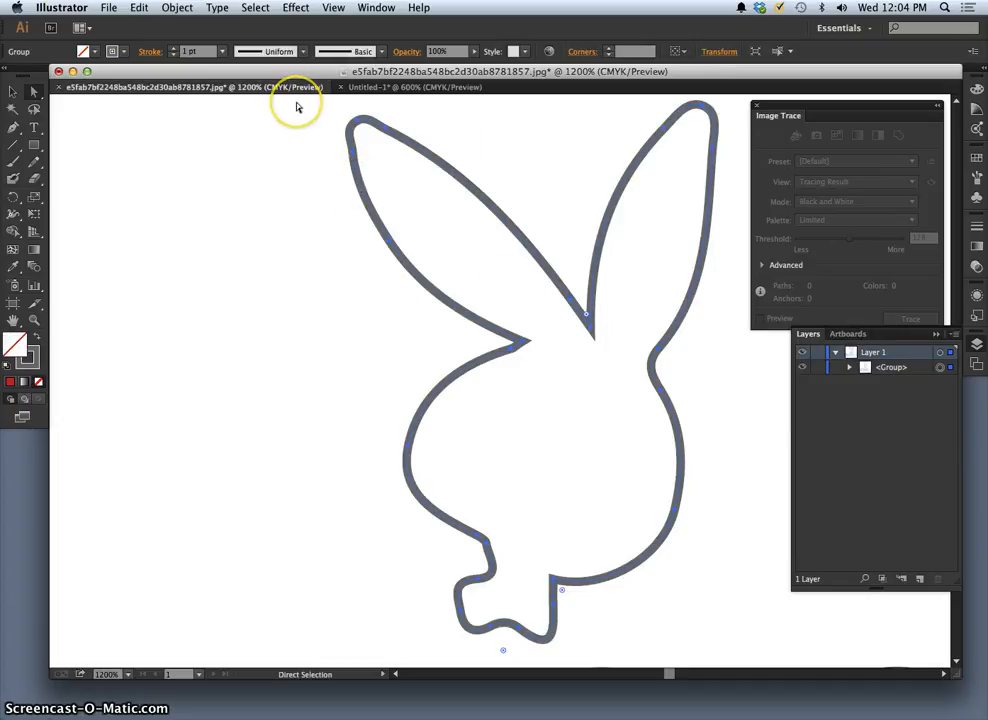
Step: Undo the outline editing and tracing to restore the original logo image
{"action": "key", "text": "ctrl+z"}
{"action": "key", "text": "ctrl+z"}
{"action": "key", "text": "ctrl+z"}
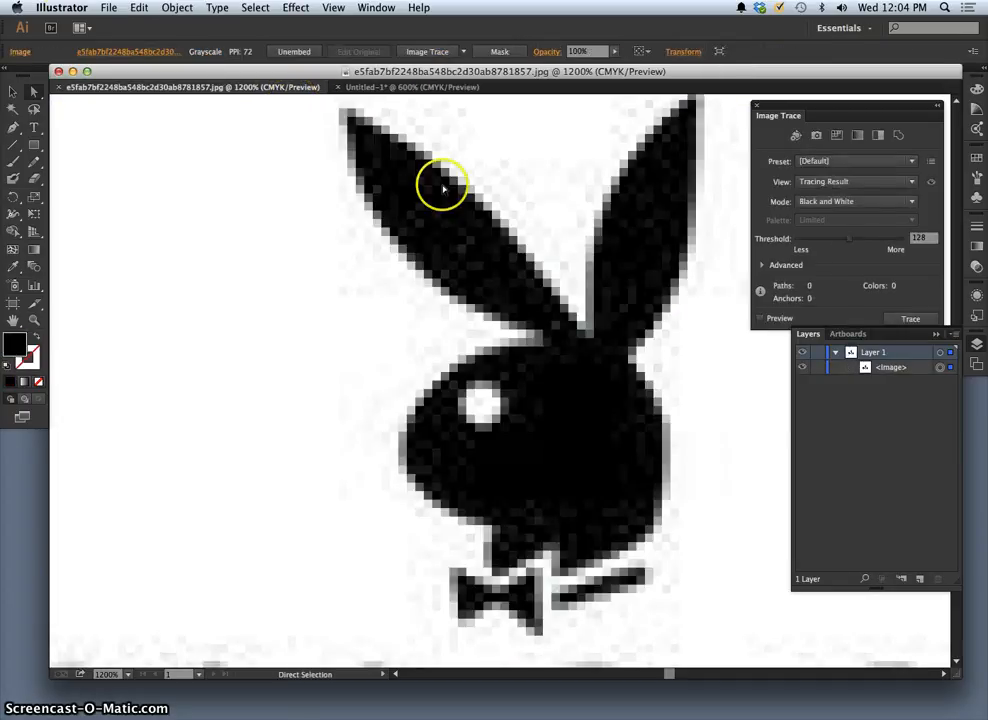
Step: Trace the whole logo image with the Silhouettes preset and lower the threshold to 102
{"action": "key", "text": "ctrl+minus"}
{"action": "key", "text": "ctrl+minus"}
{"action": "key", "text": "ctrl+minus"}
{"action": "key", "text": "ctrl+minus"}
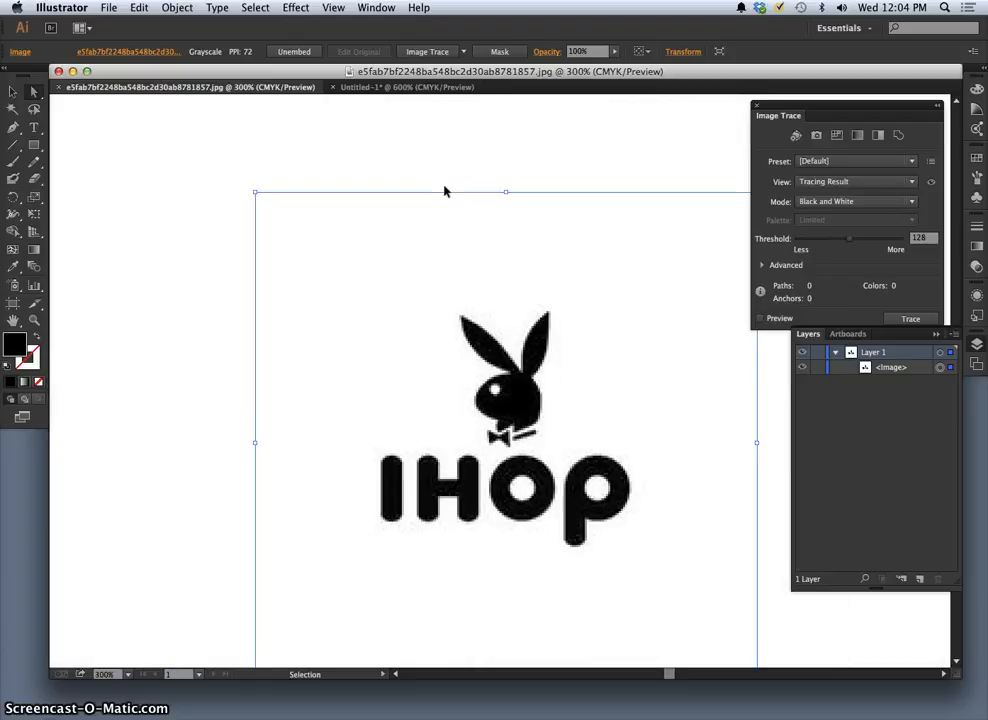
{"action": "key", "text": "ctrl+plus"}
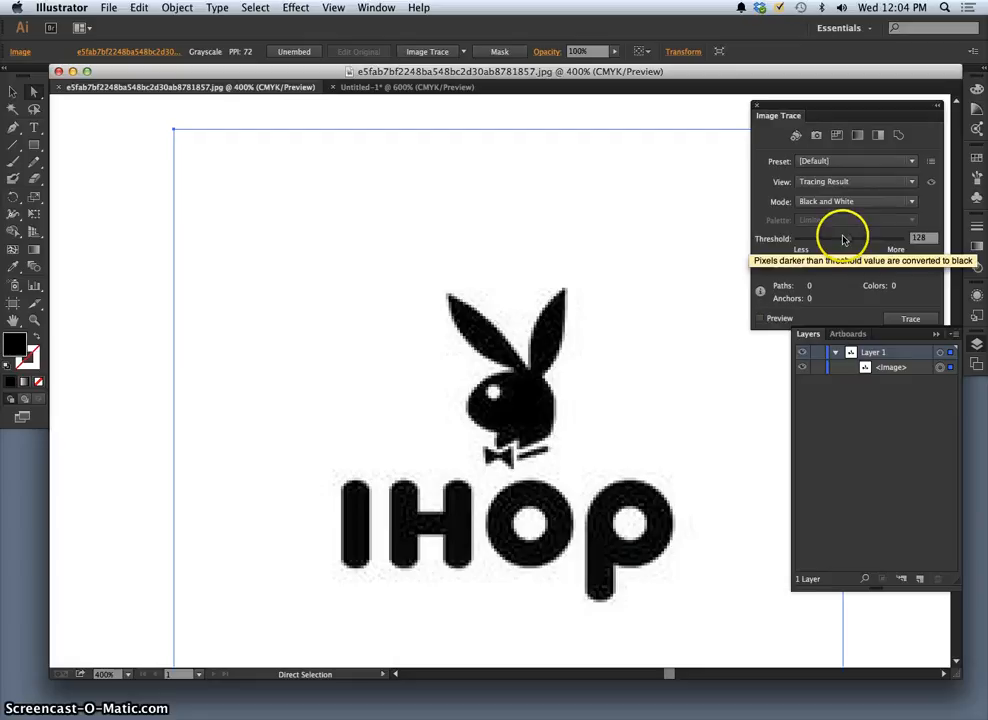
{"action": "left_click", "coordinate": [851, 162]}
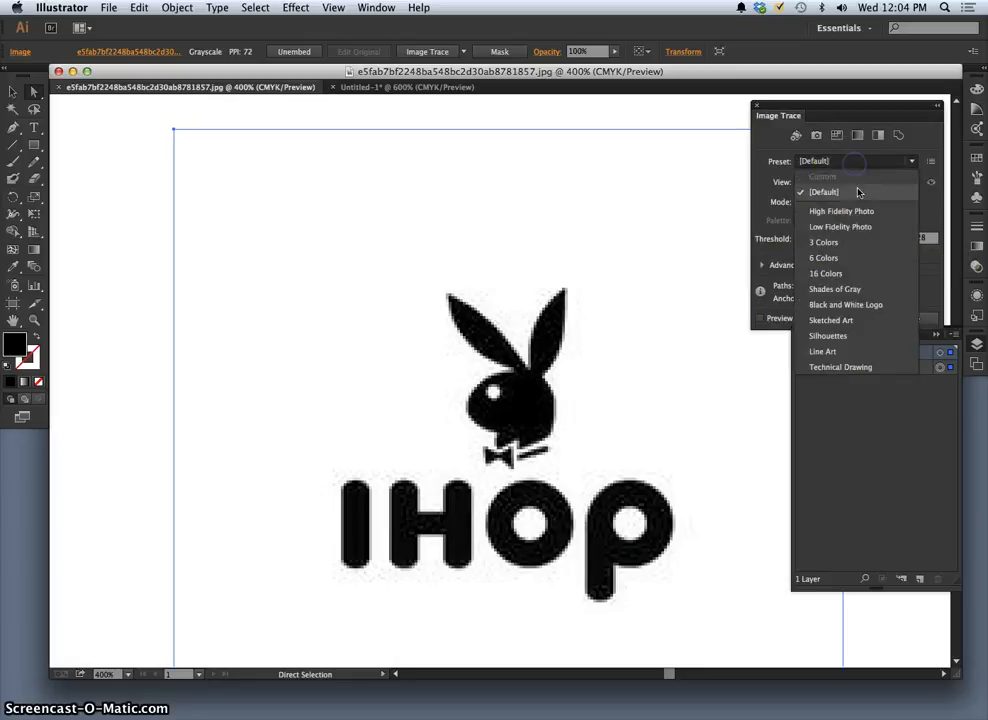
{"action": "left_click", "coordinate": [870, 335]}
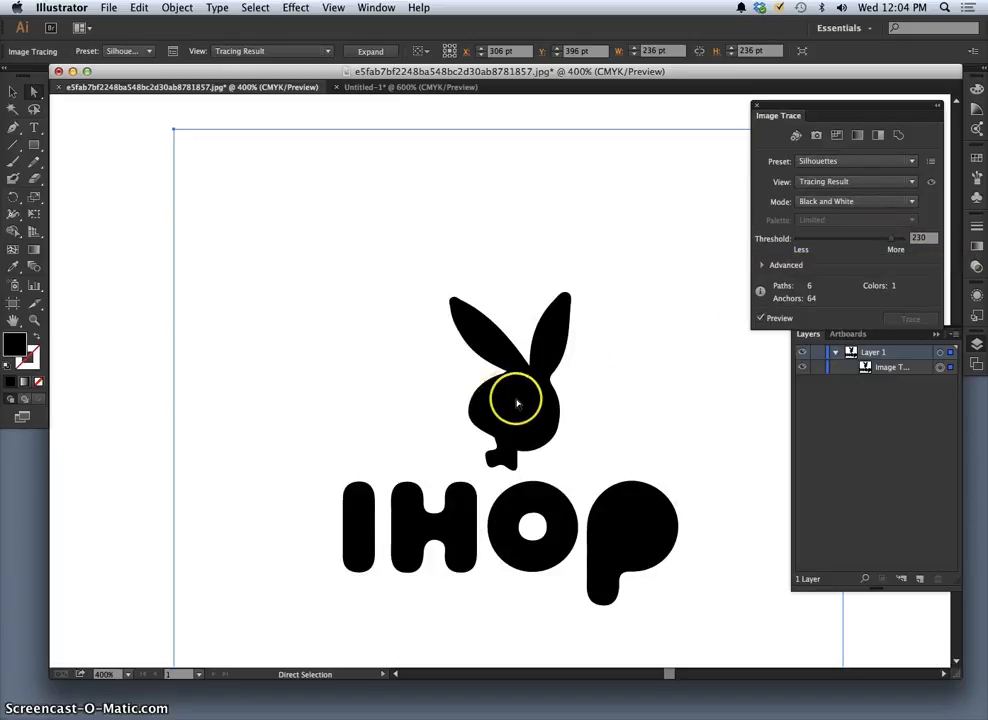
{"action": "mouse_move", "coordinate": [893, 239]}
{"action": "left_mouse_down"}
{"action": "mouse_move", "coordinate": [797, 240]}
{"action": "mouse_move", "coordinate": [871, 246]}
{"action": "mouse_move", "coordinate": [842, 246]}
{"action": "left_mouse_up"}
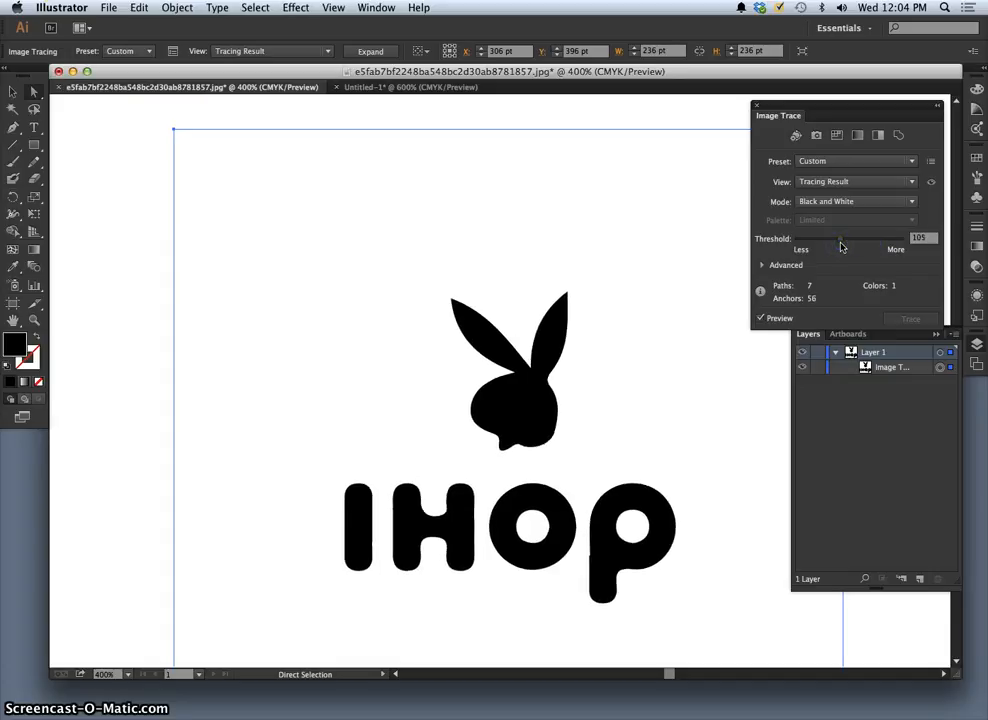
Step: Compare the trace in the Tracing Result with Outlines, Outlines, Outlines with Source Image and Source Image views, ending on Tracing Result
{"action": "left_click", "coordinate": [877, 184]}
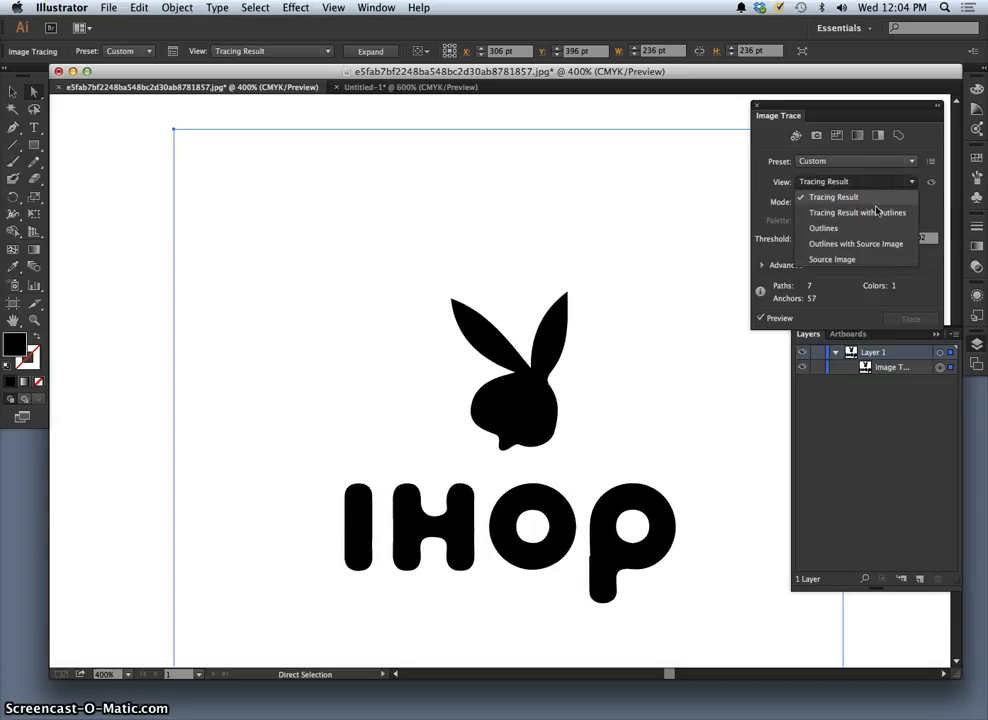
{"action": "left_click", "coordinate": [876, 213]}
{"action": "left_click", "coordinate": [864, 182]}
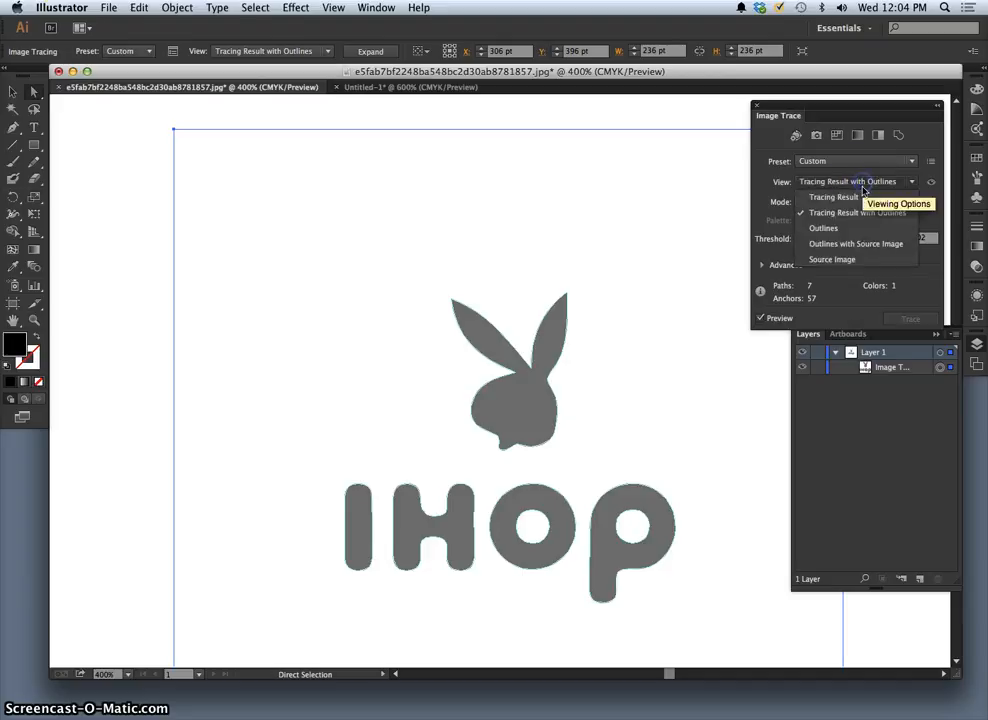
{"action": "left_click", "coordinate": [838, 227]}
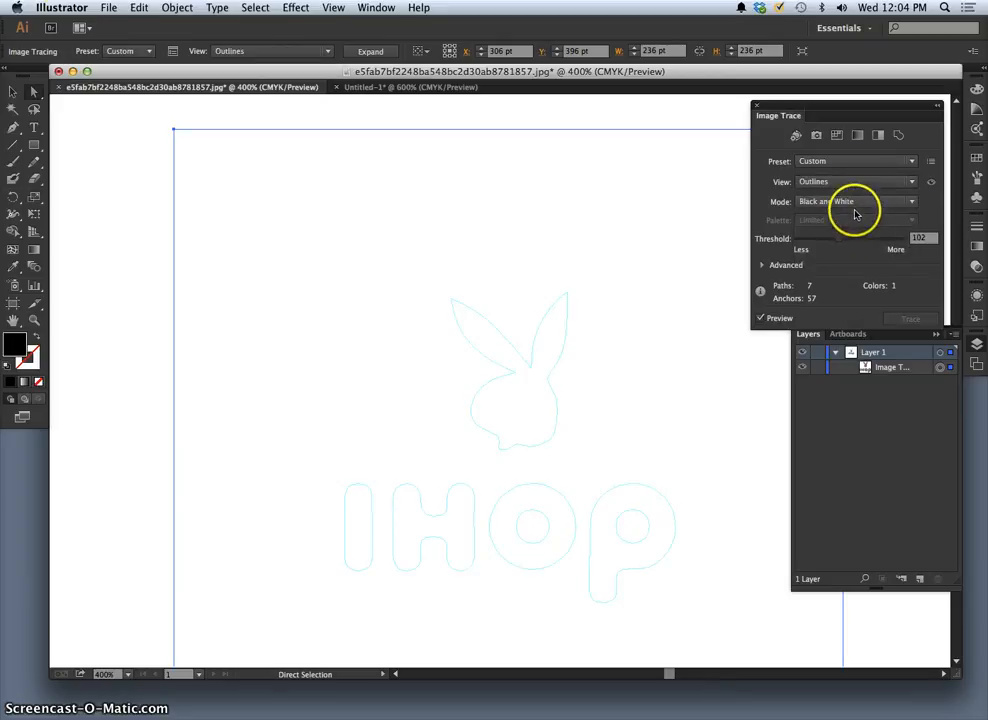
{"action": "left_click", "coordinate": [850, 182]}
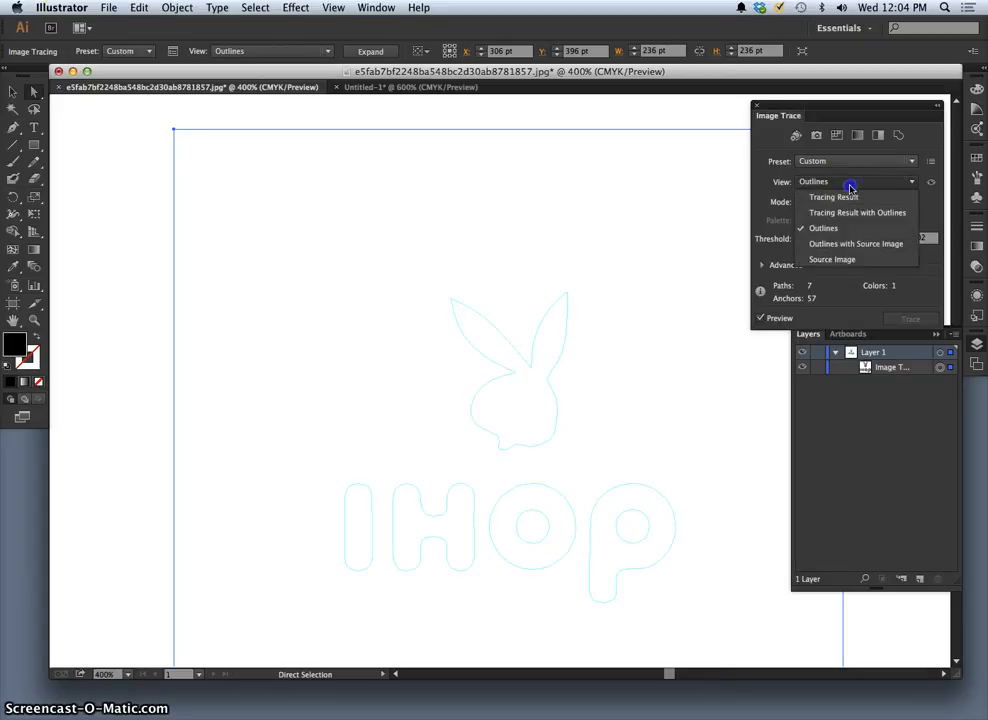
{"action": "left_click", "coordinate": [843, 243]}
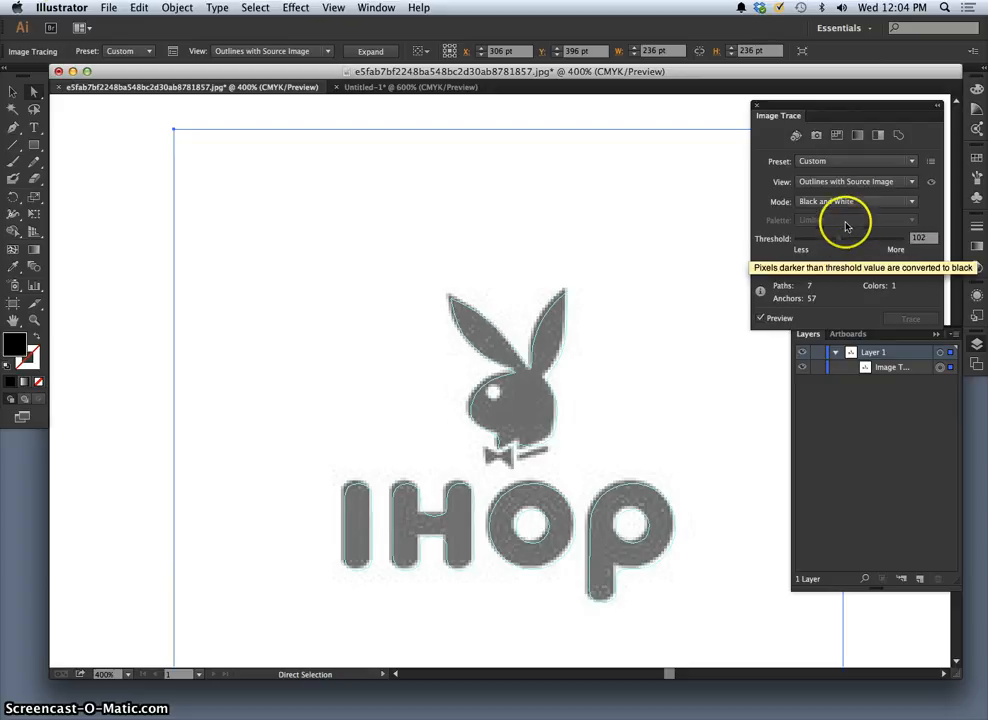
{"action": "left_click", "coordinate": [855, 183]}
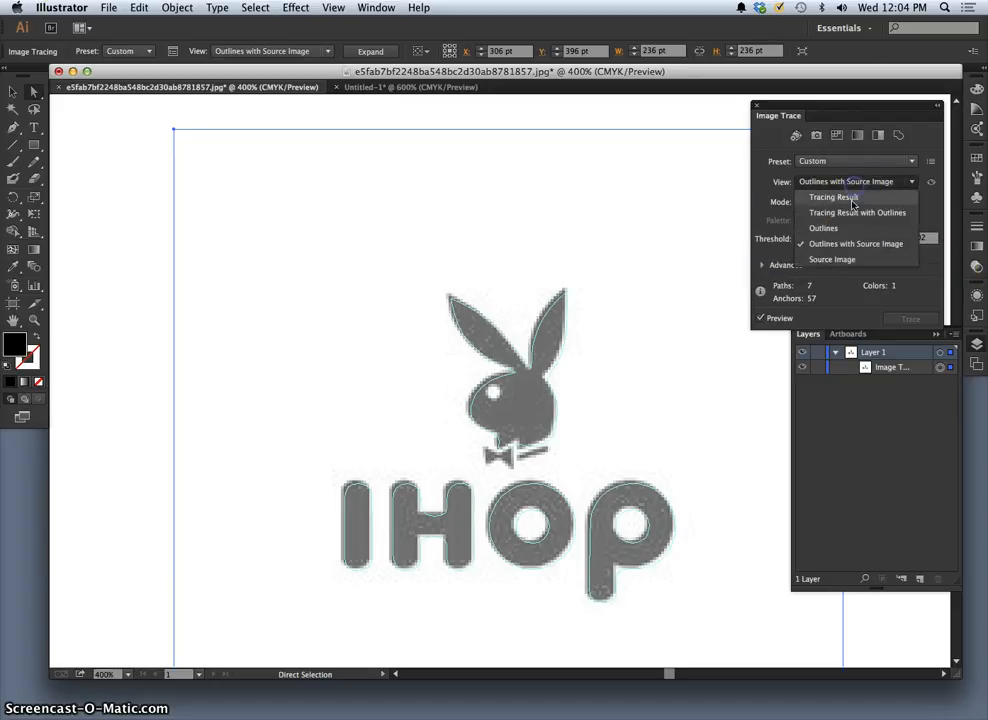
{"action": "left_click", "coordinate": [845, 260]}
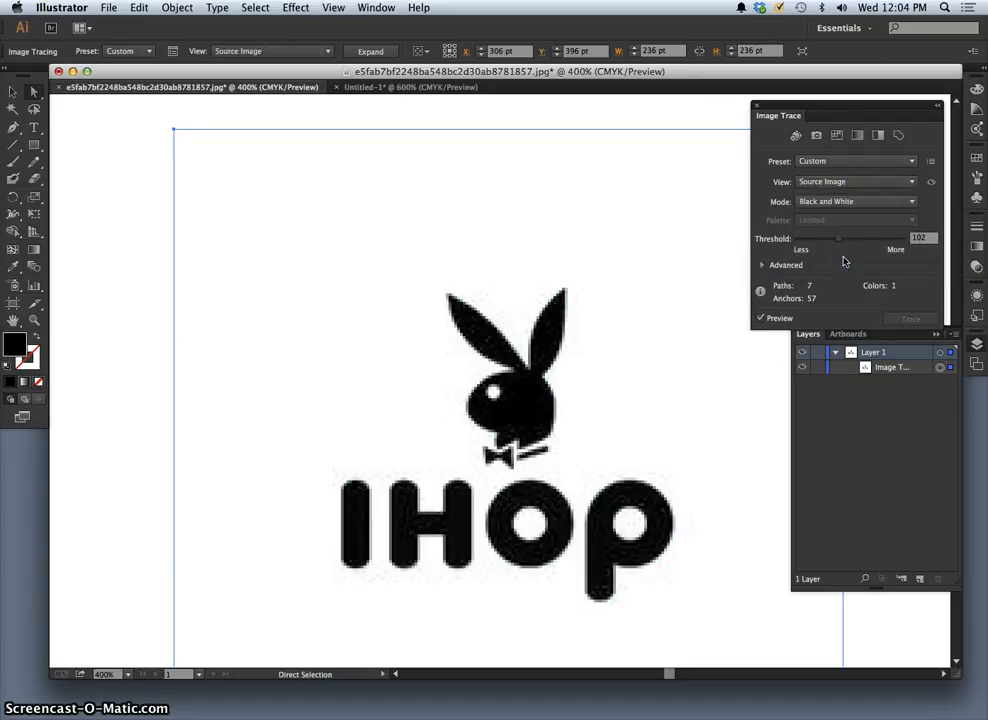
{"action": "left_click", "coordinate": [843, 184]}
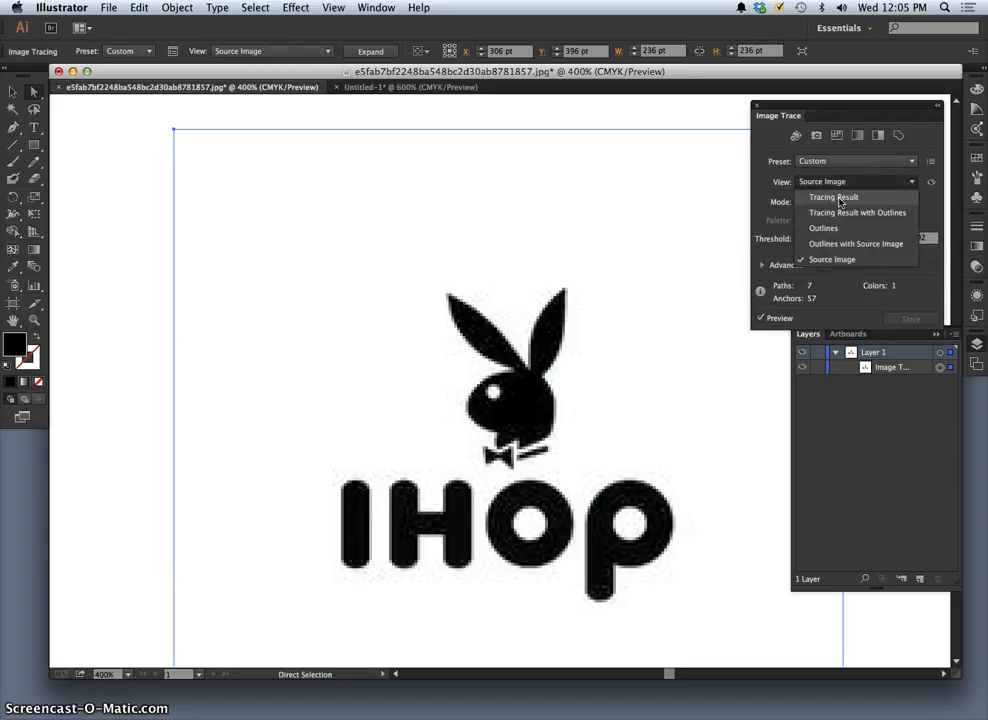
{"action": "left_click", "coordinate": [838, 198]}
Step: Expand the traced logo into editable vector paths and deselect it
{"action": "left_click", "coordinate": [832, 161]}
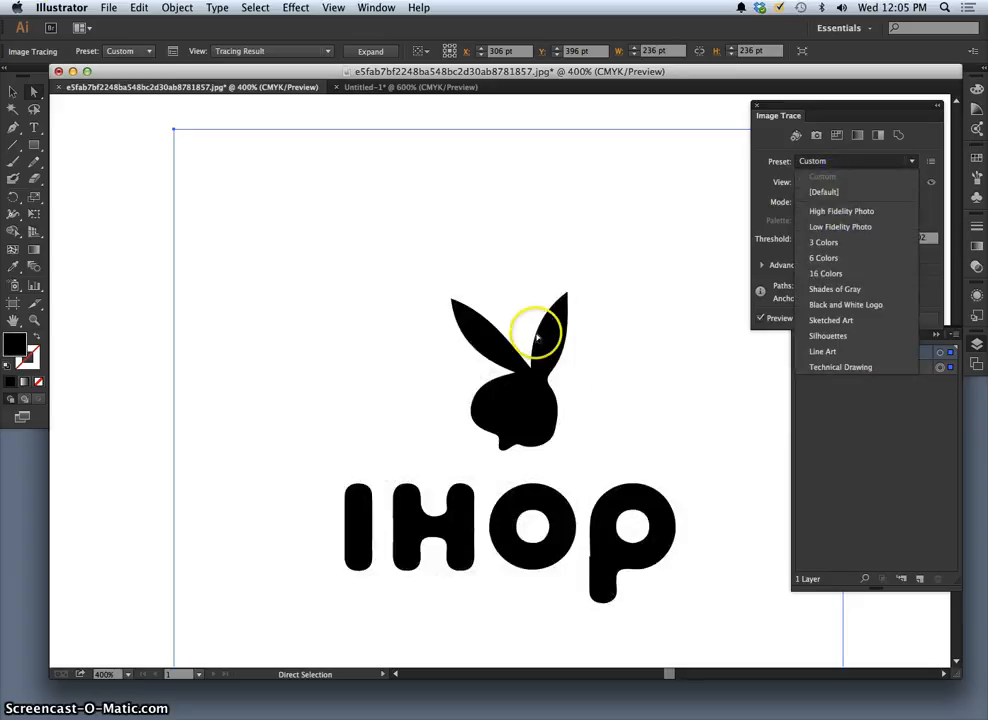
{"action": "left_click", "coordinate": [597, 390]}
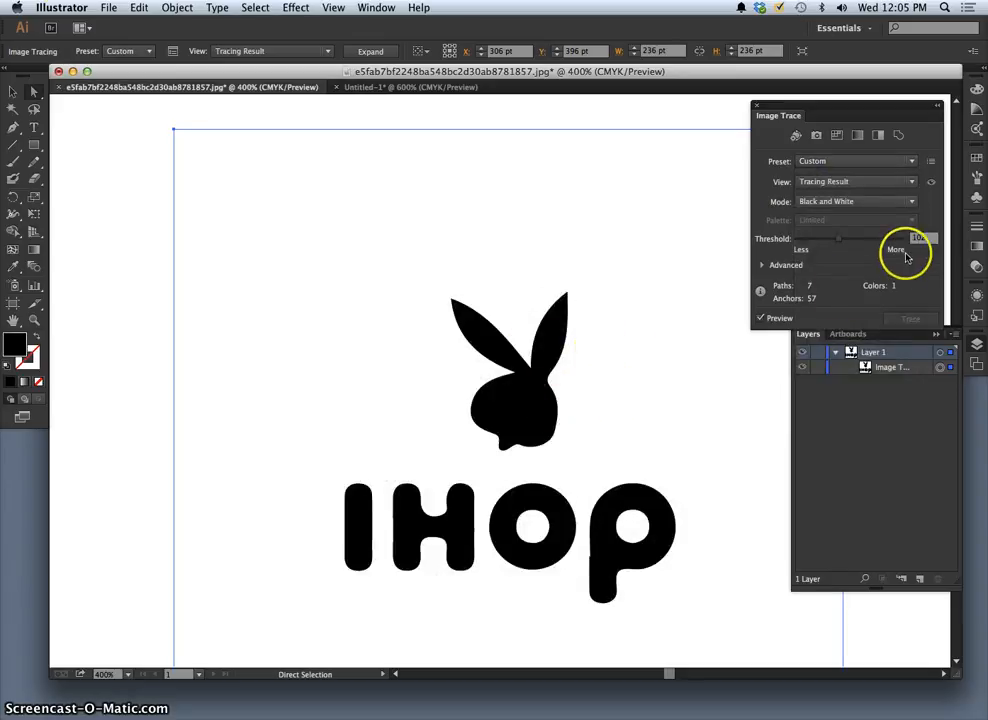
{"action": "left_click", "coordinate": [371, 52]}
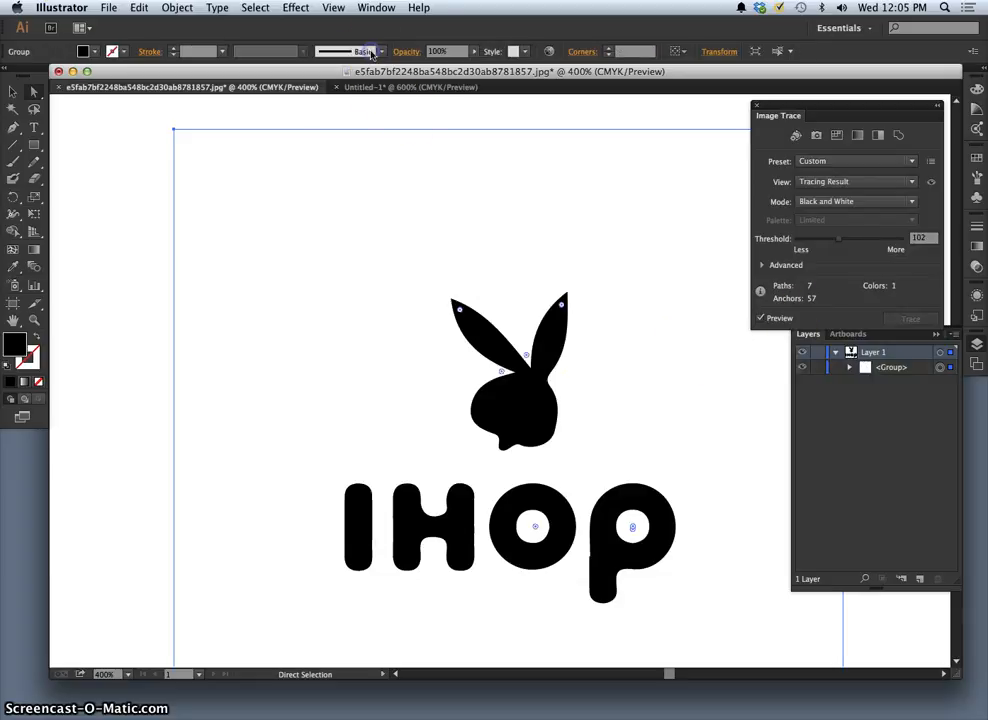
{"action": "left_click", "coordinate": [436, 385]}
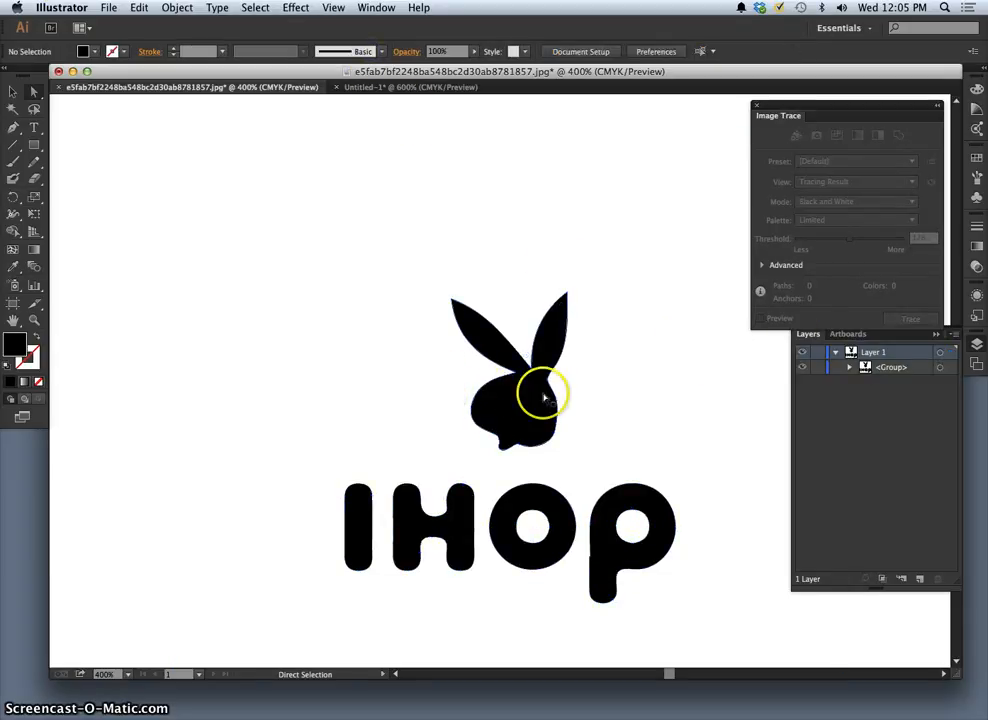
Step: Add a new layer above the traced logo and draw a circle about 5.75 pt wide as the bunny's eye
{"action": "left_click", "coordinate": [922, 585]}
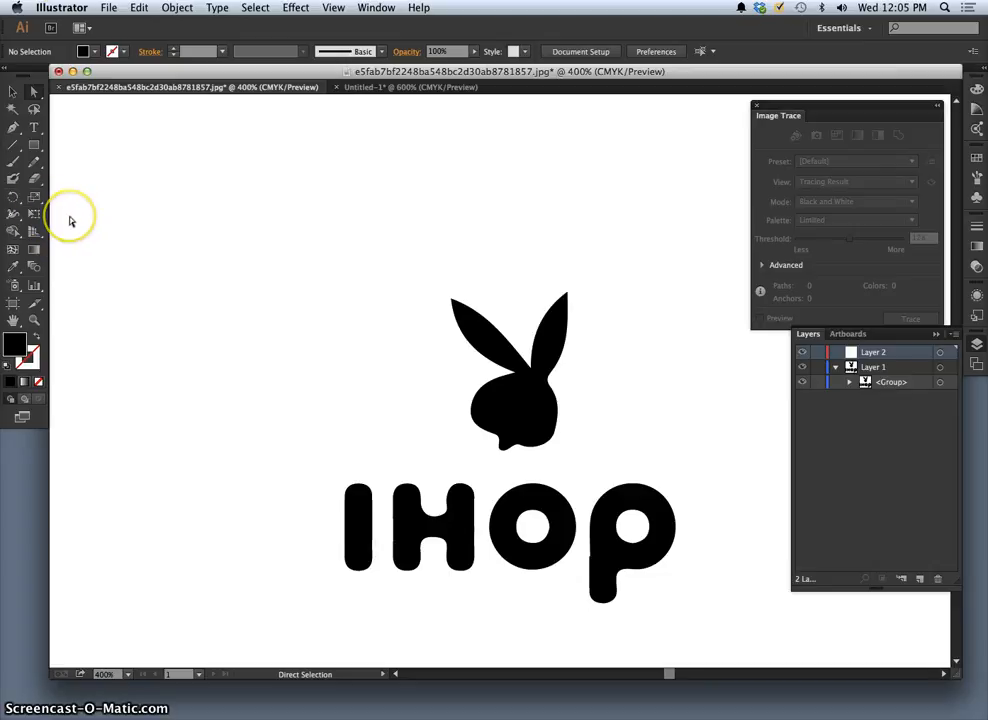
{"action": "left_click_drag", "start_coordinate": [34, 146], "coordinate": [74, 180]}
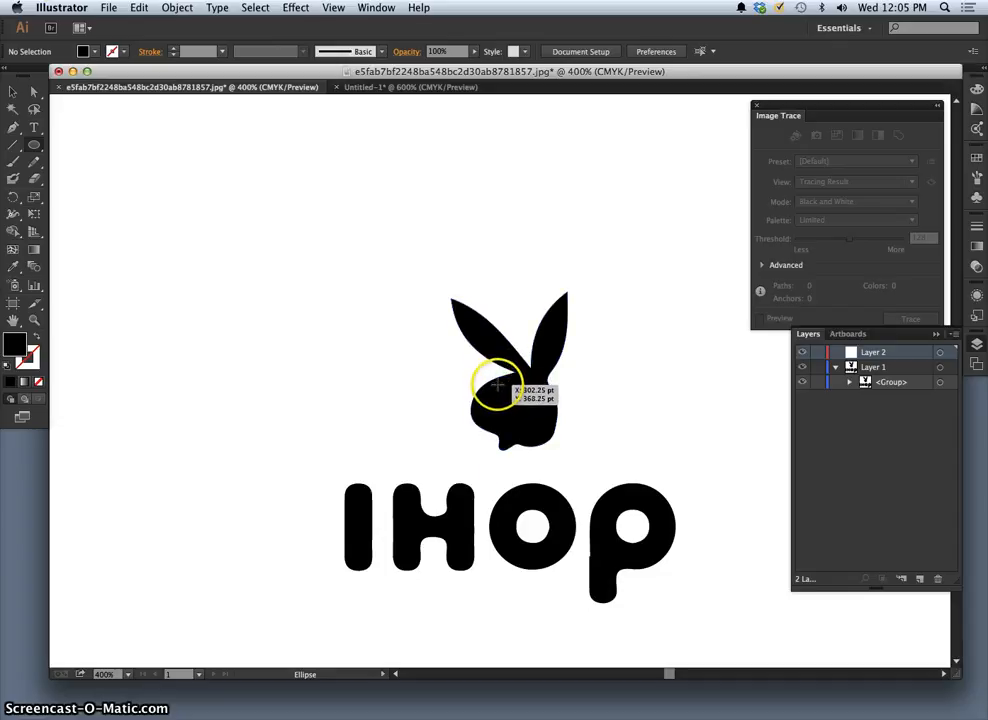
{"action": "left_click_drag", "start_coordinate": [498, 384], "coordinate": [513, 398]}
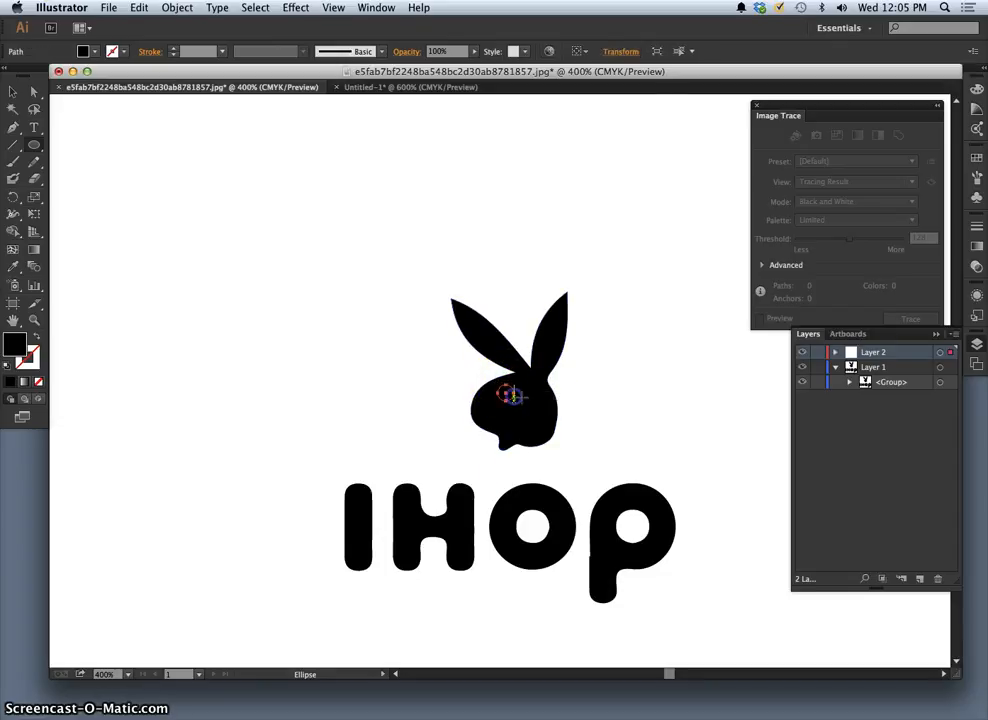
Step: Fill the bunny's eye circle with white (FFFFFF) and remove its stroke
{"action": "left_click", "coordinate": [37, 340]}
{"action": "double_click", "coordinate": [20, 345]}
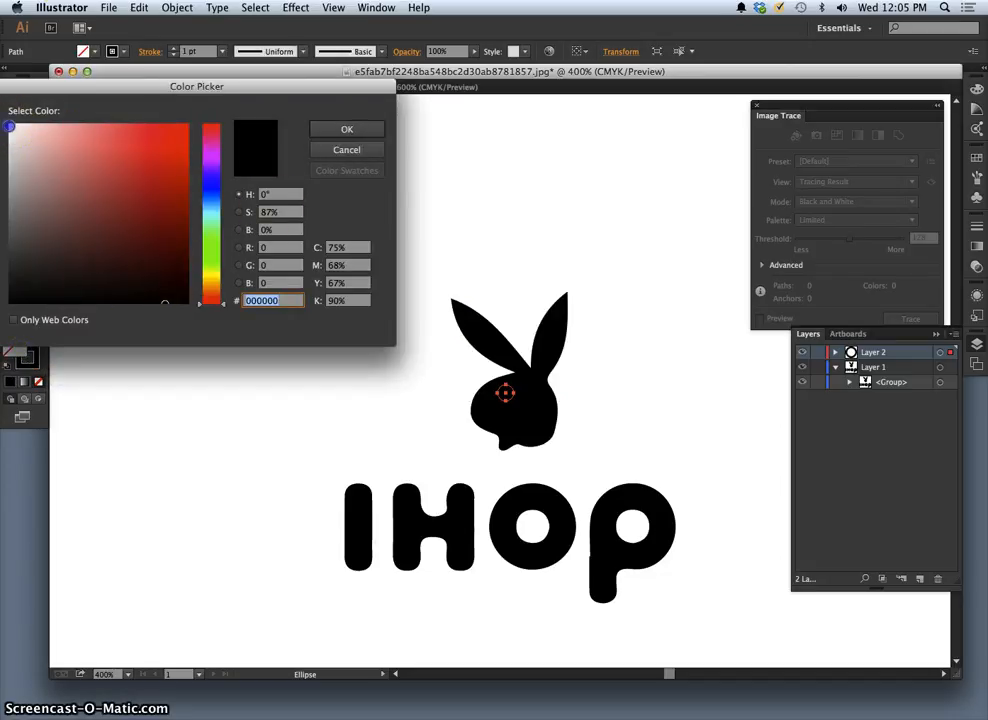
{"action": "left_click", "coordinate": [9, 126]}
{"action": "left_click", "coordinate": [13, 321]}
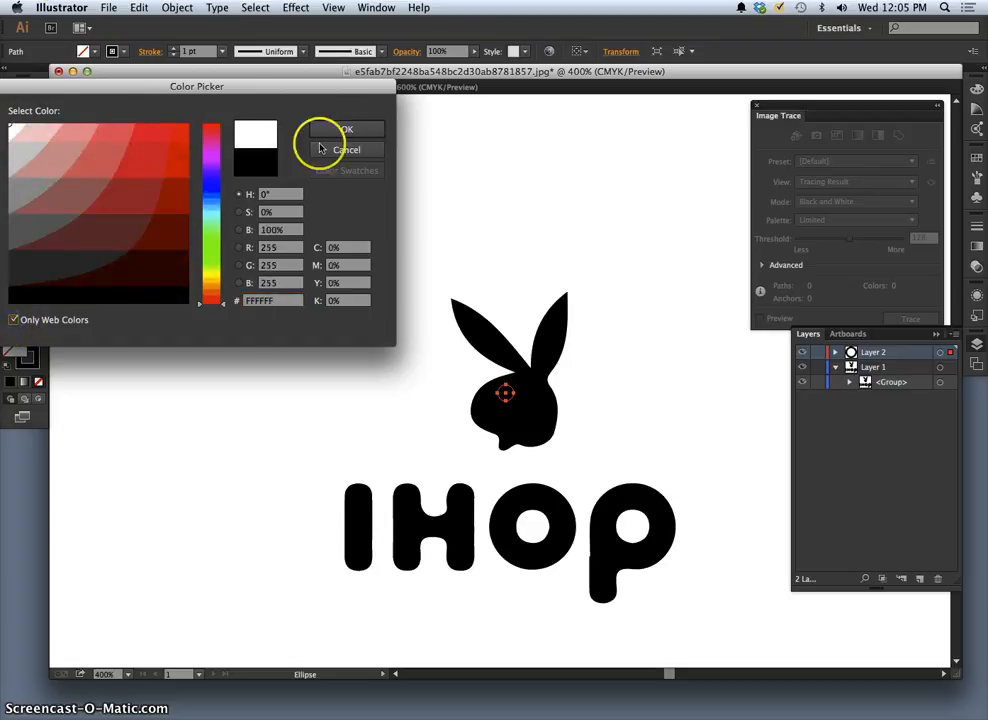
{"action": "left_click", "coordinate": [346, 130]}
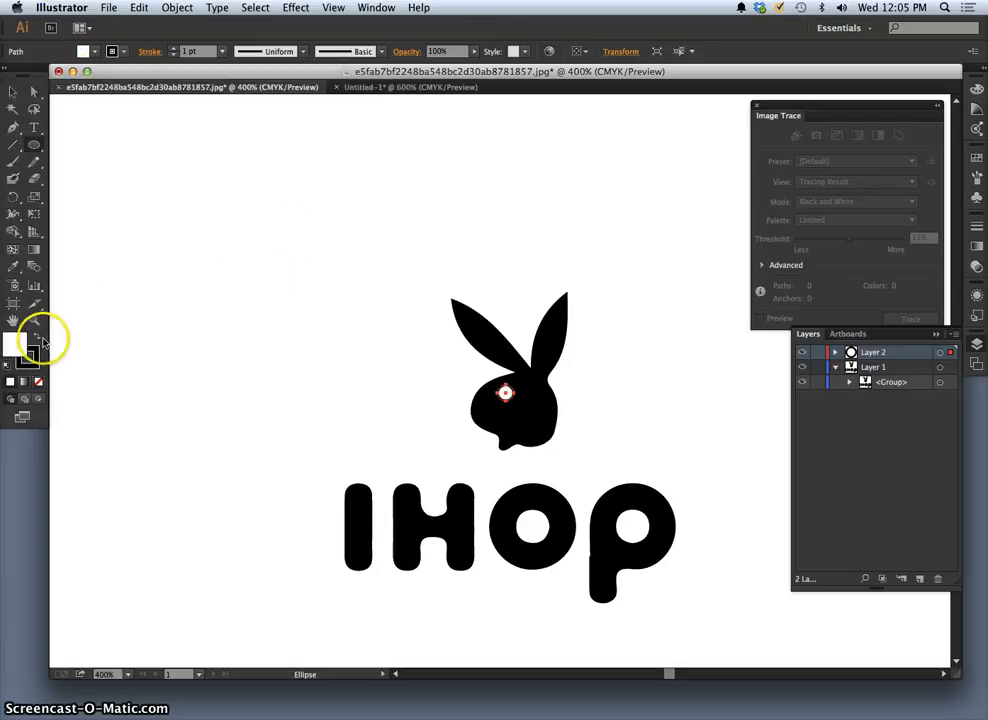
{"action": "left_click", "coordinate": [33, 355]}
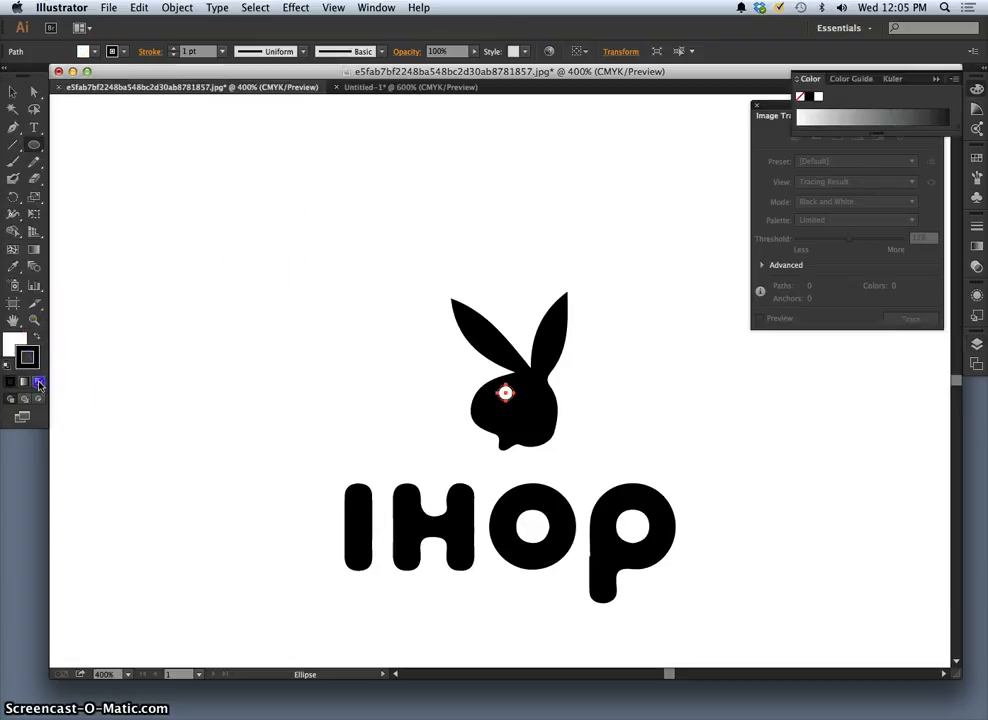
{"action": "left_click", "coordinate": [39, 383]}
Step: Place two more white 5.75 pt circles on the blank canvas beside the bunny
{"action": "left_click", "coordinate": [167, 369]}
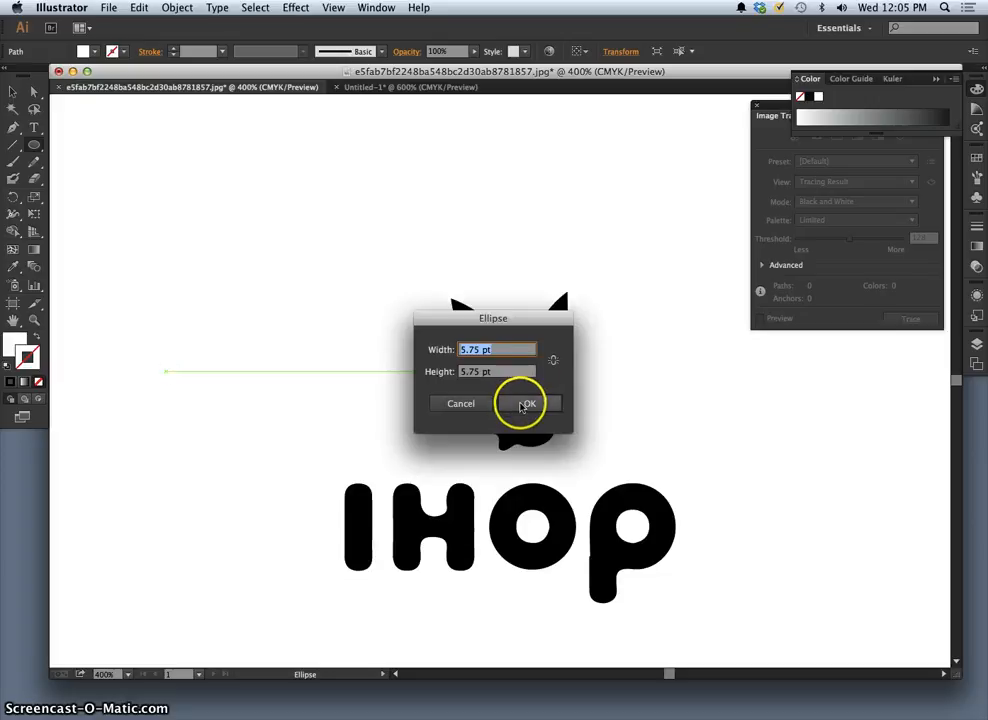
{"action": "left_click", "coordinate": [529, 400]}
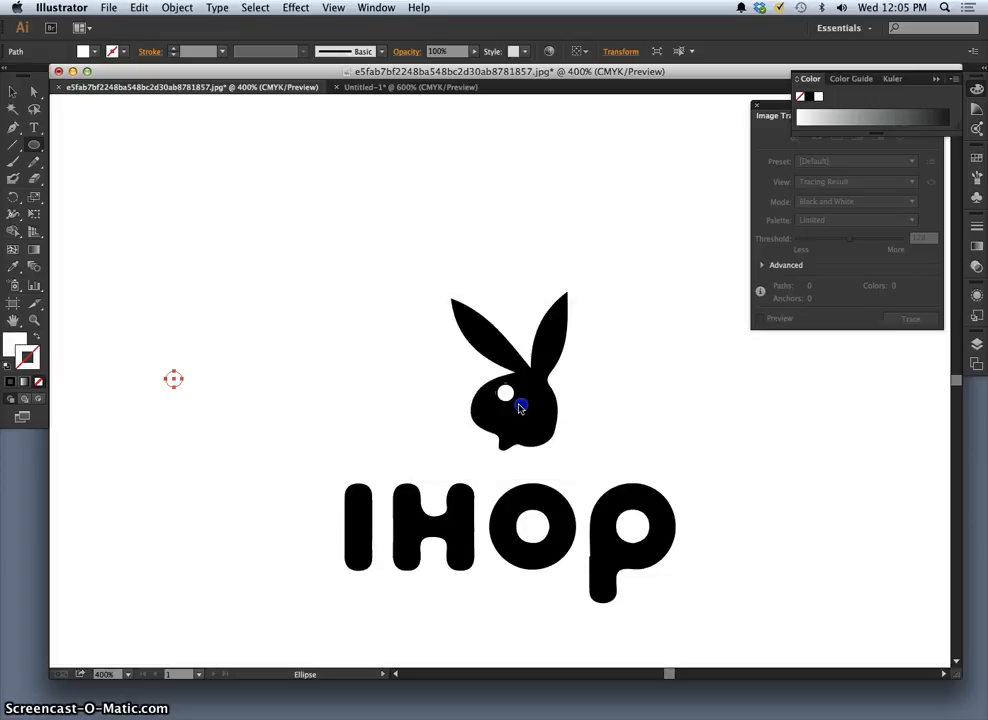
{"action": "left_click", "coordinate": [320, 317]}
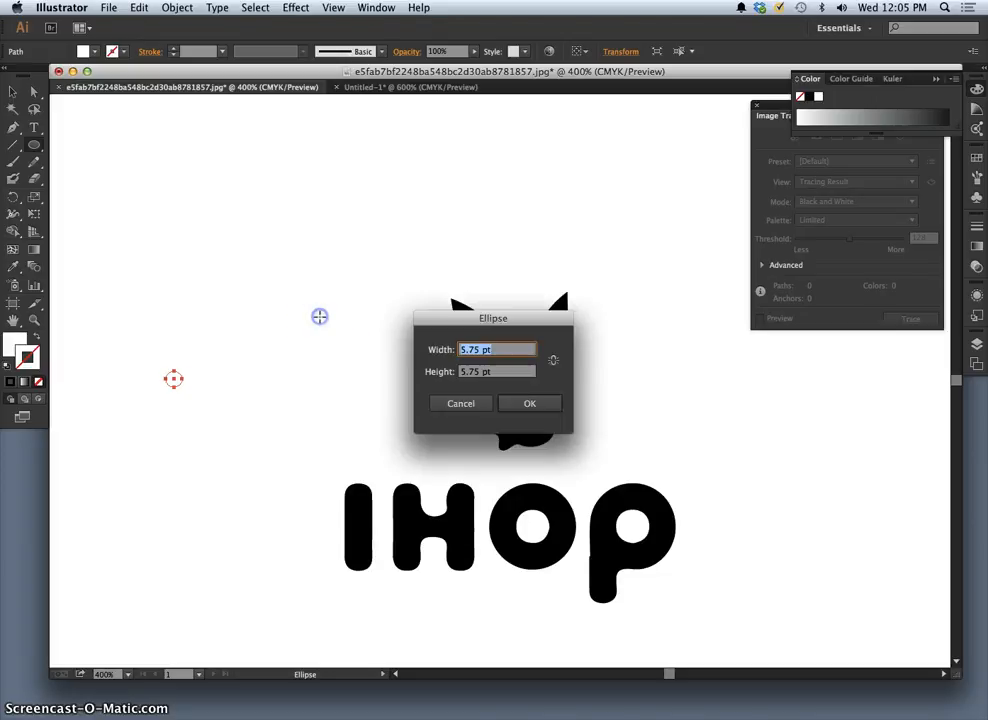
{"action": "left_click", "coordinate": [528, 401]}
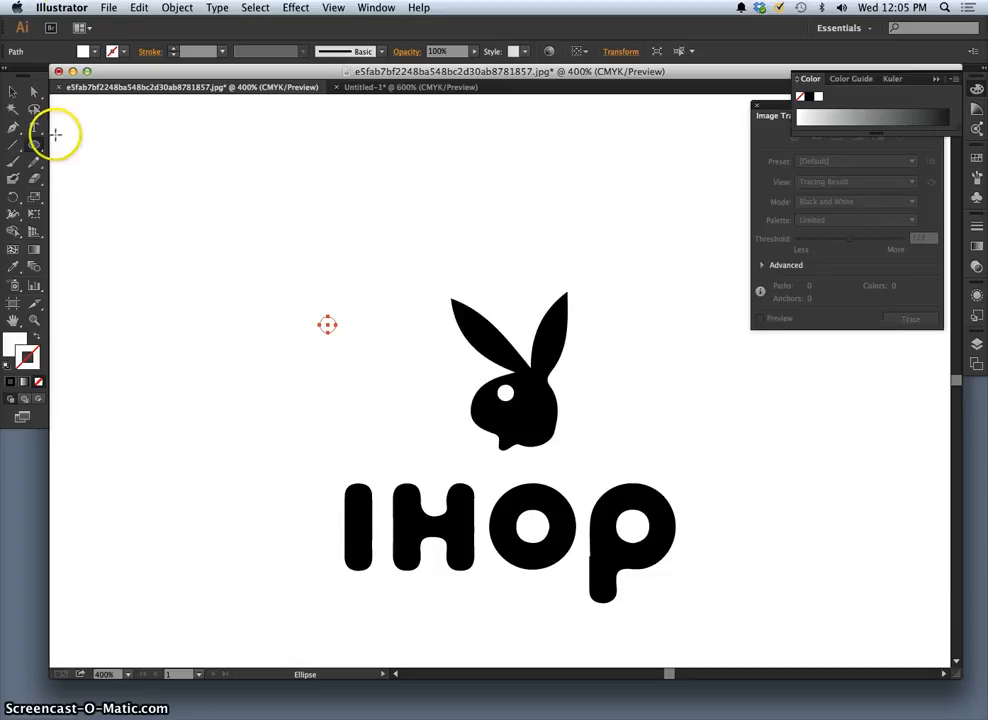
Step: Select the two white circles on the blank canvas together to locate them, and clear the selection
{"action": "left_click", "coordinate": [34, 92]}
{"action": "left_click", "coordinate": [184, 207]}
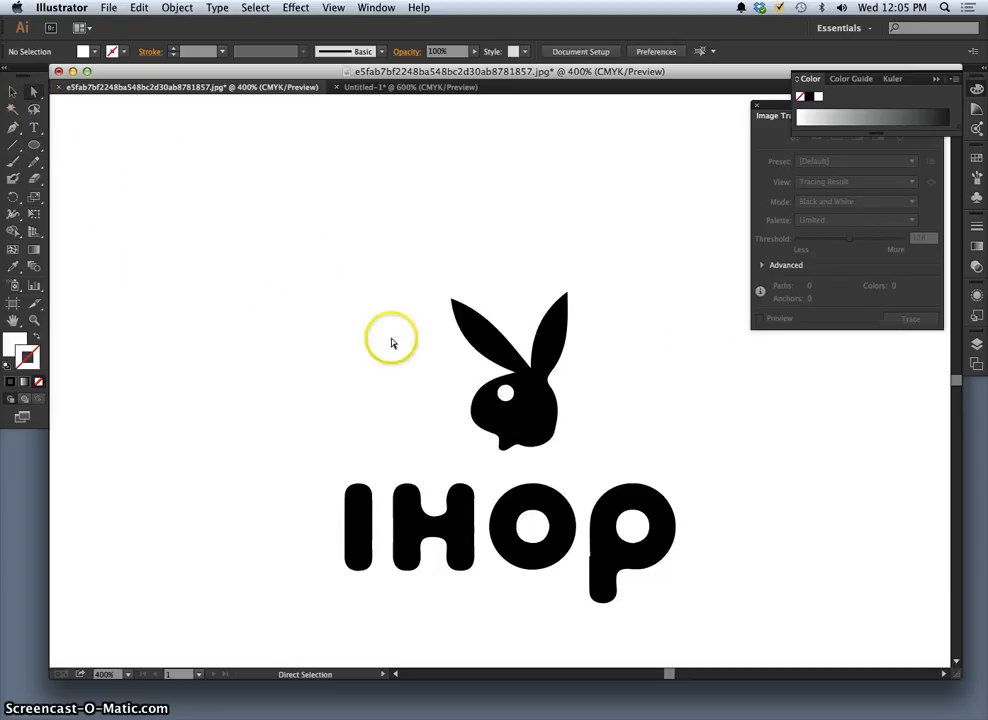
{"action": "left_click", "coordinate": [12, 92]}
{"action": "left_click_drag", "start_coordinate": [174, 238], "coordinate": [410, 430]}
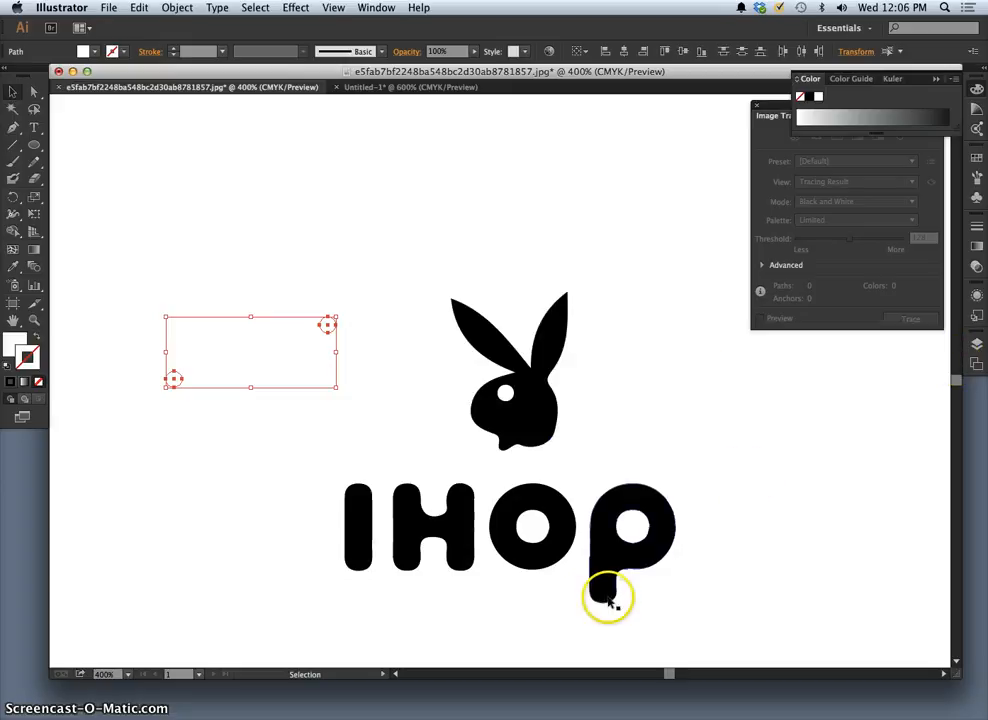
{"action": "left_click", "coordinate": [370, 600]}
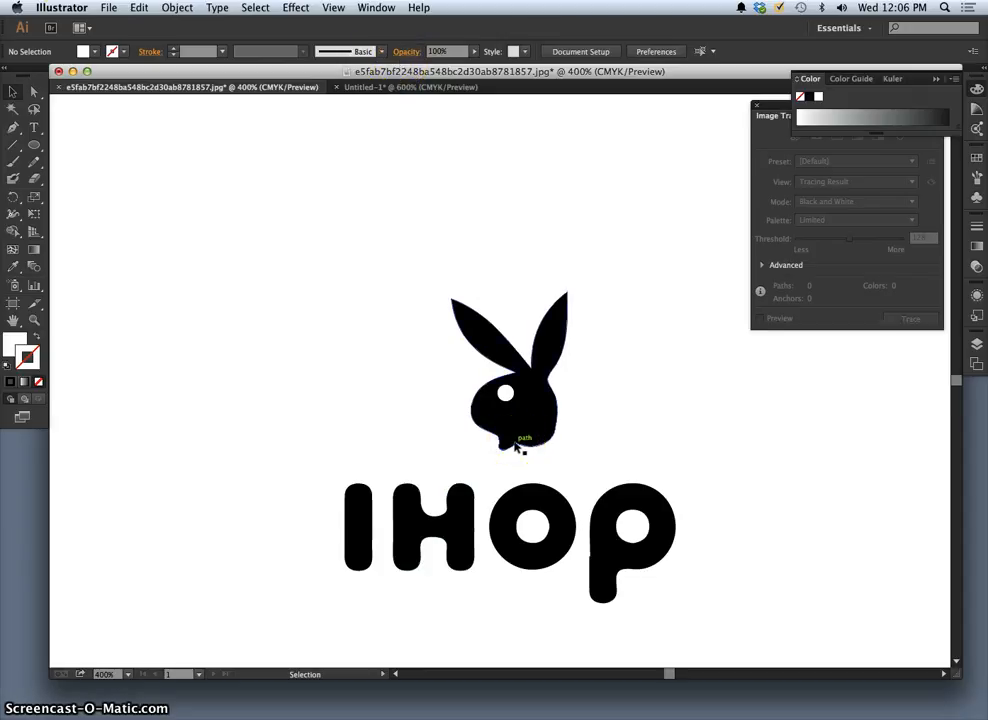
{"action": "mouse_move", "coordinate": [552, 78]}
{"action": "left_mouse_down"}
{"action": "mouse_move", "coordinate": [549, 101]}
{"action": "mouse_move", "coordinate": [557, 82]}
{"action": "left_mouse_up"}
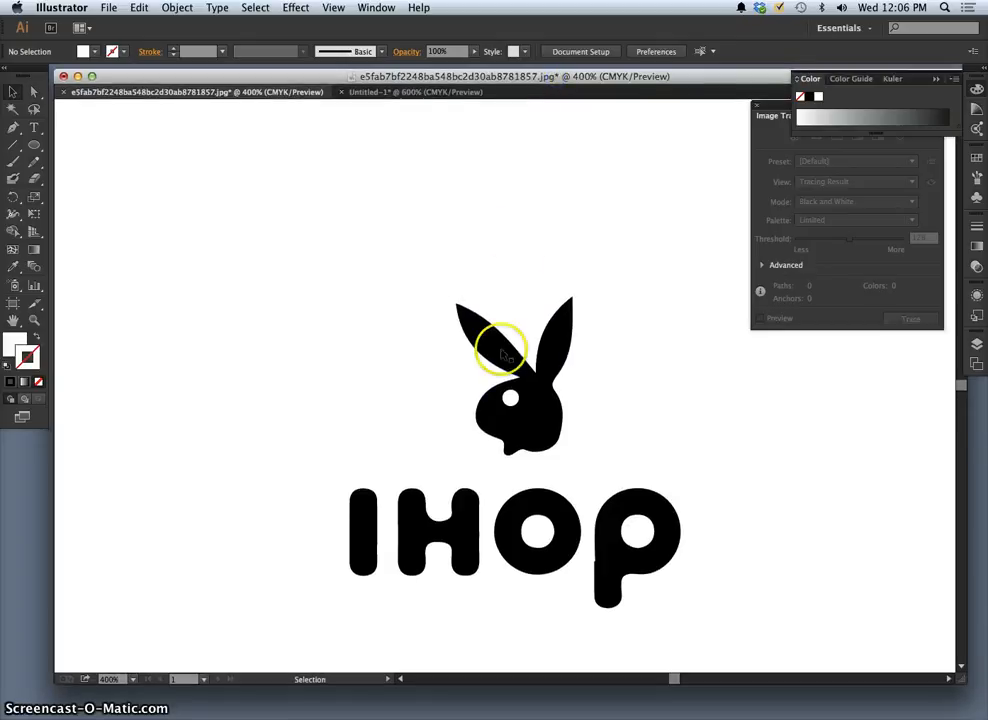